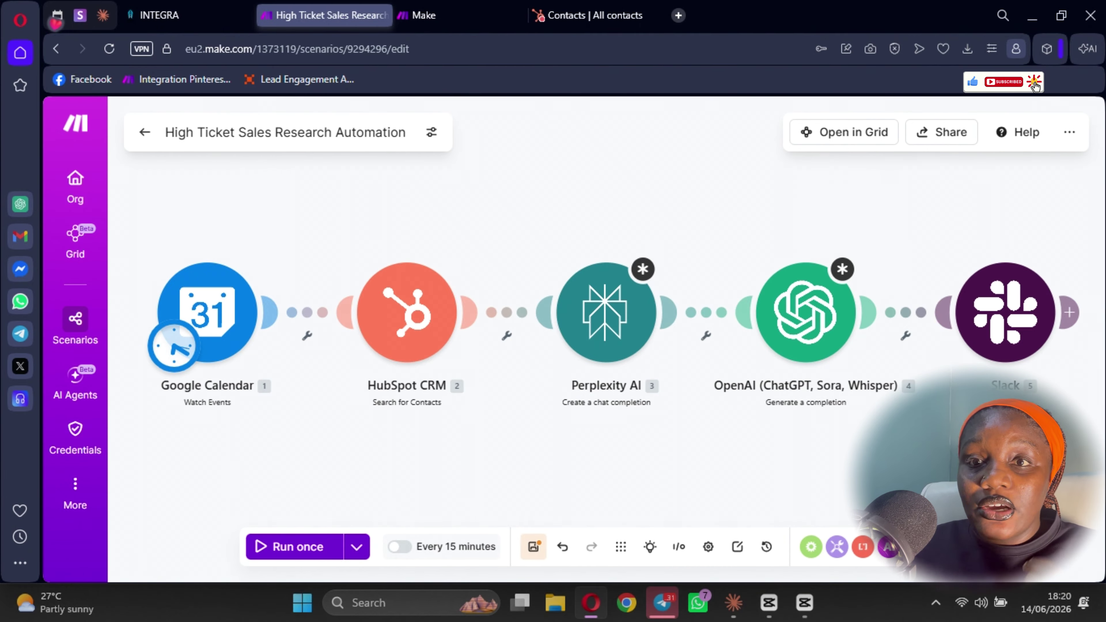
- Switch to the Make organization dashboard, which shows 7,581.34 of 10,000 credits left
{"action": "left_click", "coordinate": [462, 13]}
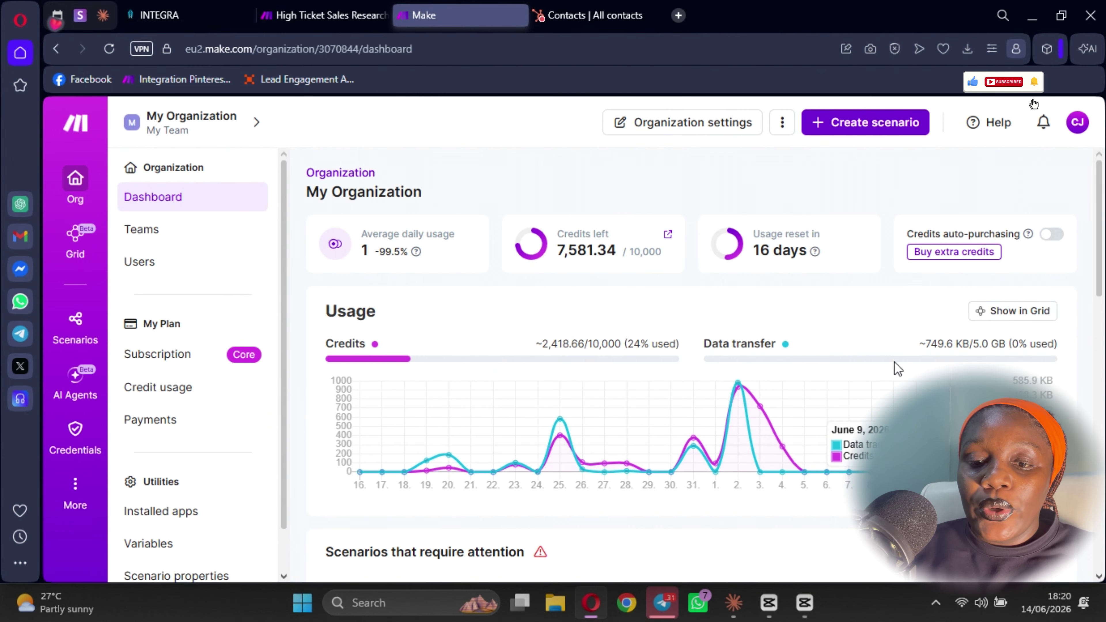
- Create a new scenario and add the Google Calendar Search Events module as its first step
{"action": "left_click", "coordinate": [867, 127]}
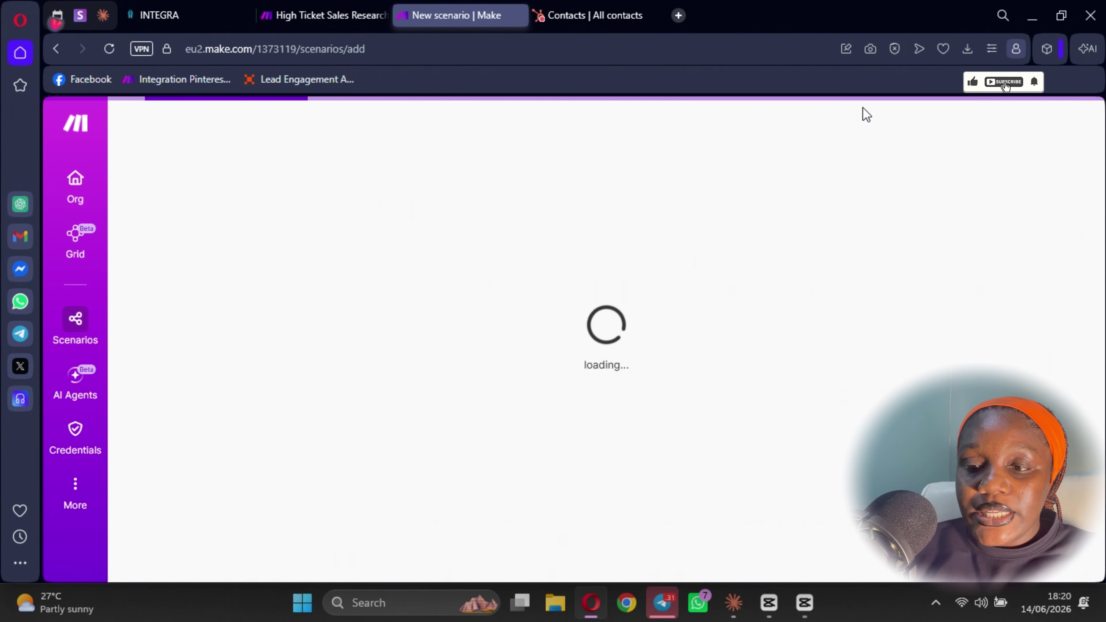
{"action": "type", "text": "google cale"}
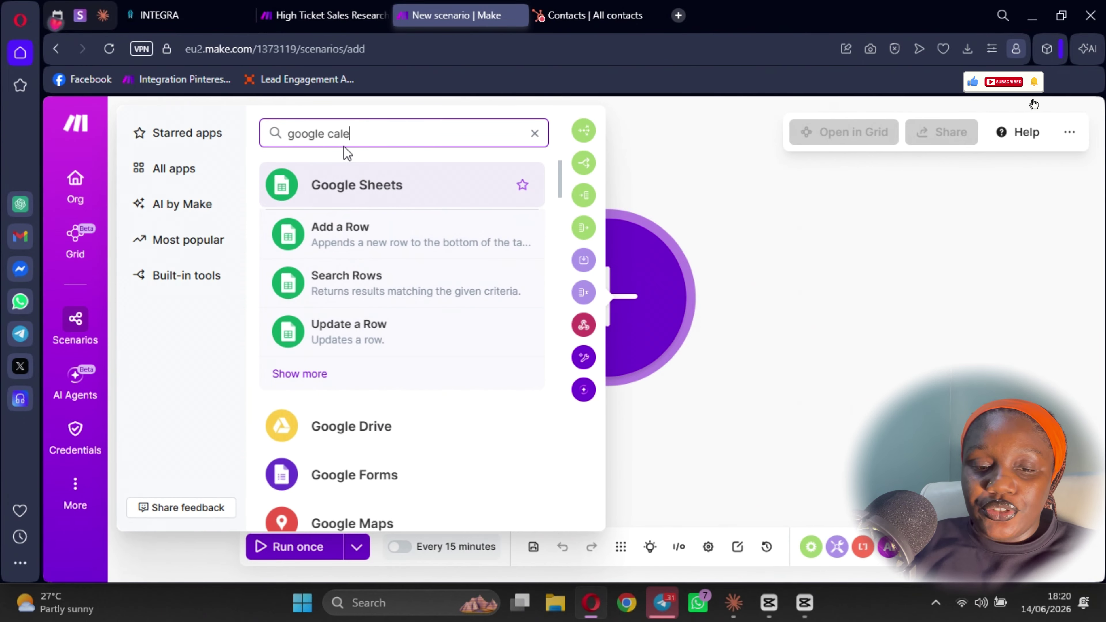
{"action": "type", "text": "ndar"}
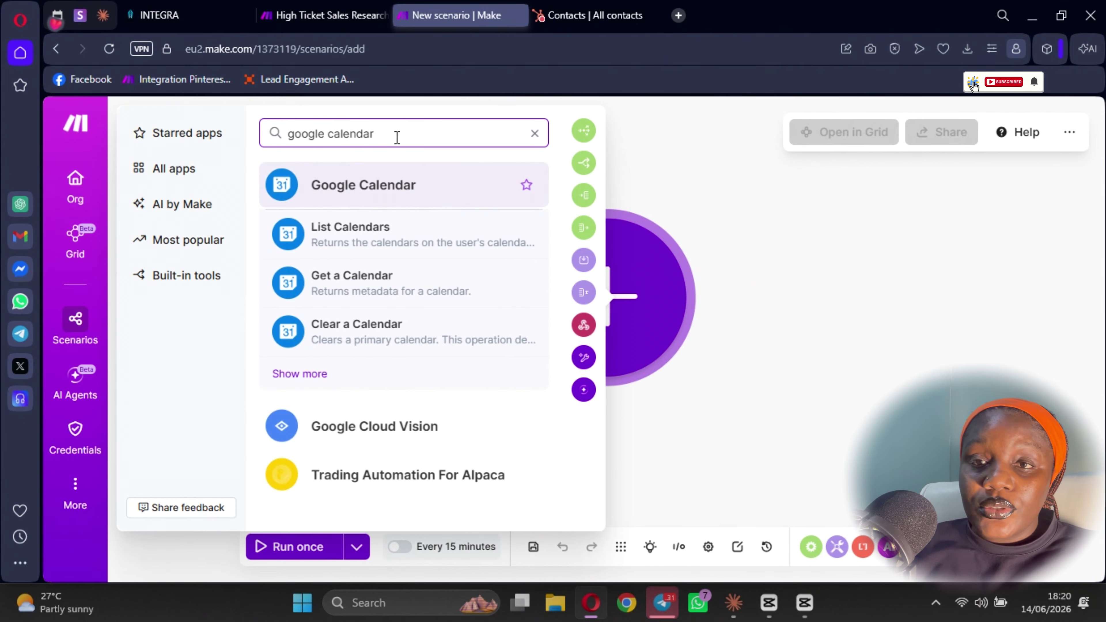
{"action": "left_click", "coordinate": [315, 376]}
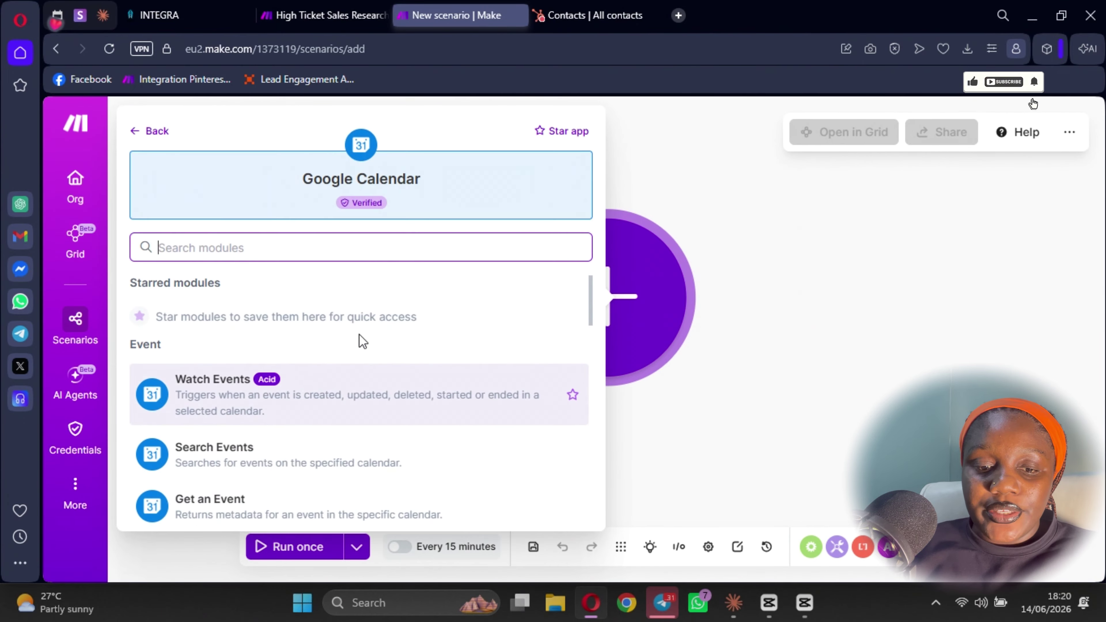
{"action": "scroll", "coordinate": [305, 366], "scroll_direction": "down", "scroll_amount": 4}
{"action": "scroll", "coordinate": [306, 351], "scroll_direction": "up", "scroll_amount": 2}
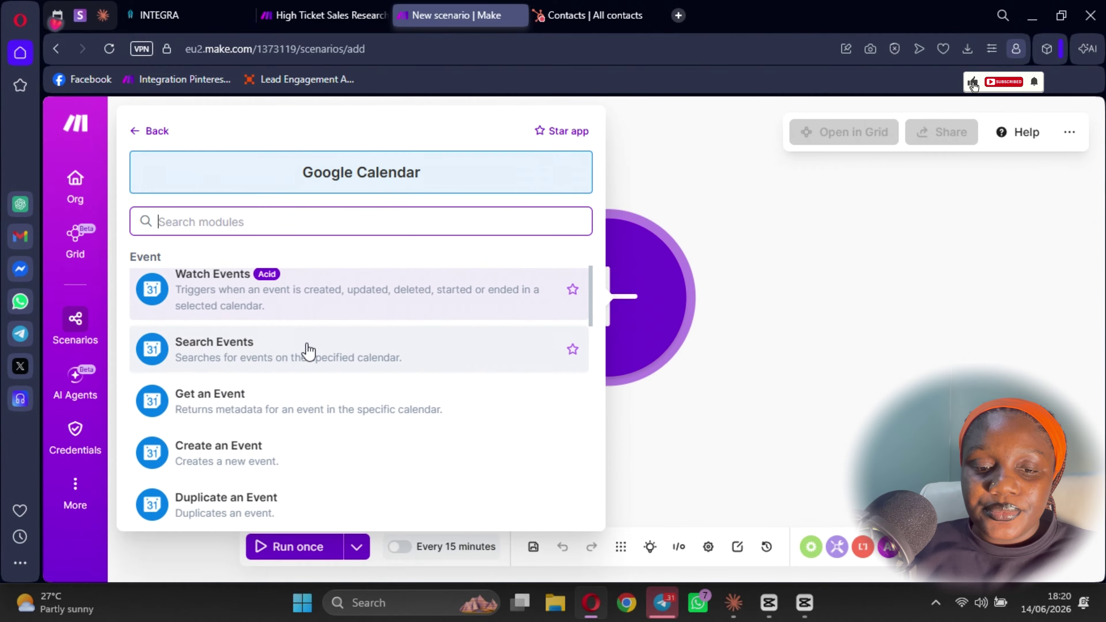
{"action": "left_click", "coordinate": [290, 368]}
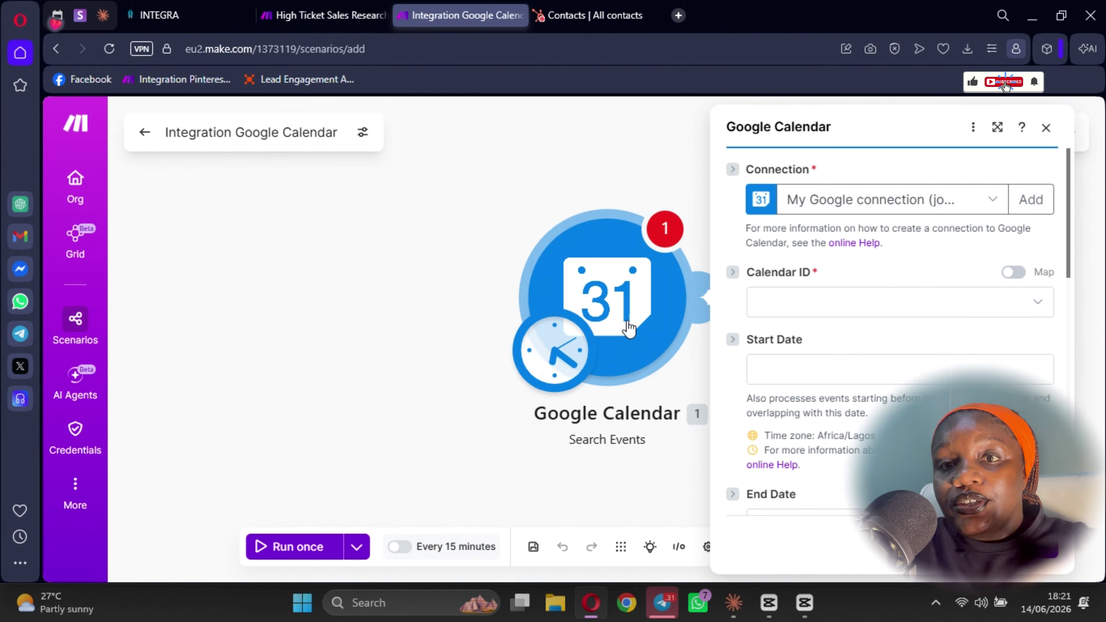
{"action": "left_click_drag", "start_coordinate": [629, 327], "coordinate": [357, 283]}
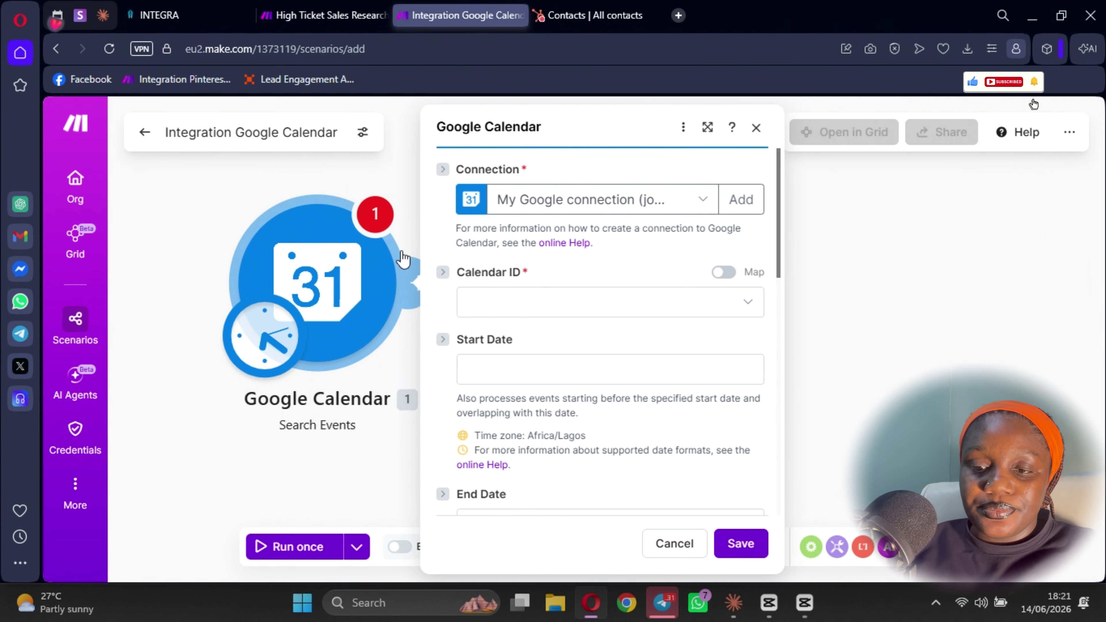
- Set Calendar ID to the primary calendar and Start Date to the 'now' variable
{"action": "left_click", "coordinate": [578, 300]}
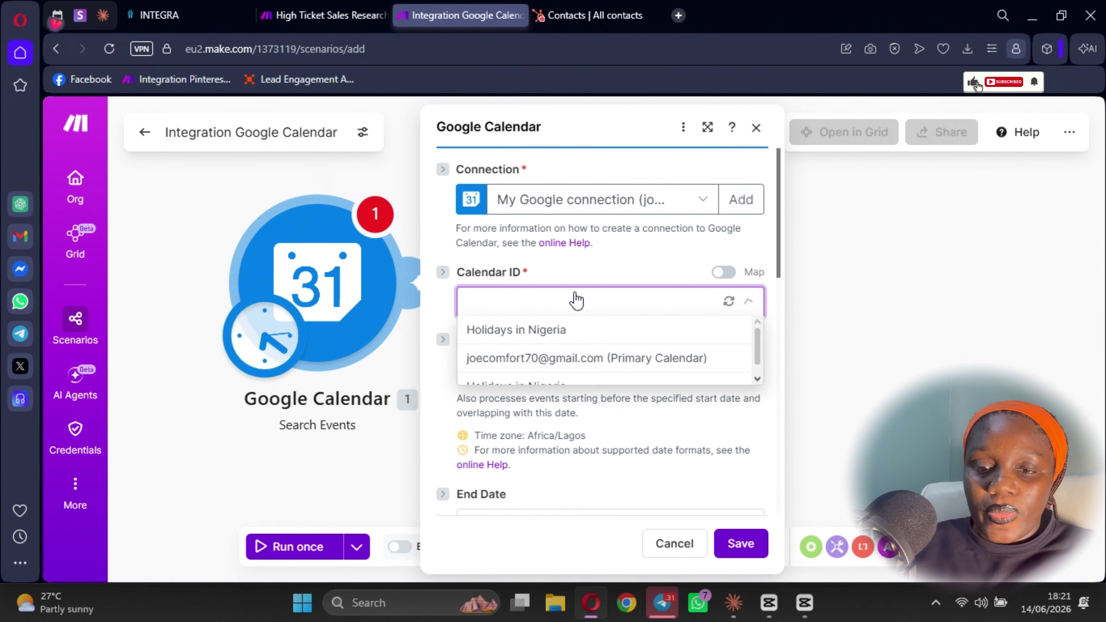
{"action": "left_click", "coordinate": [537, 357]}
{"action": "scroll", "coordinate": [549, 332], "scroll_direction": "down", "scroll_amount": 2}
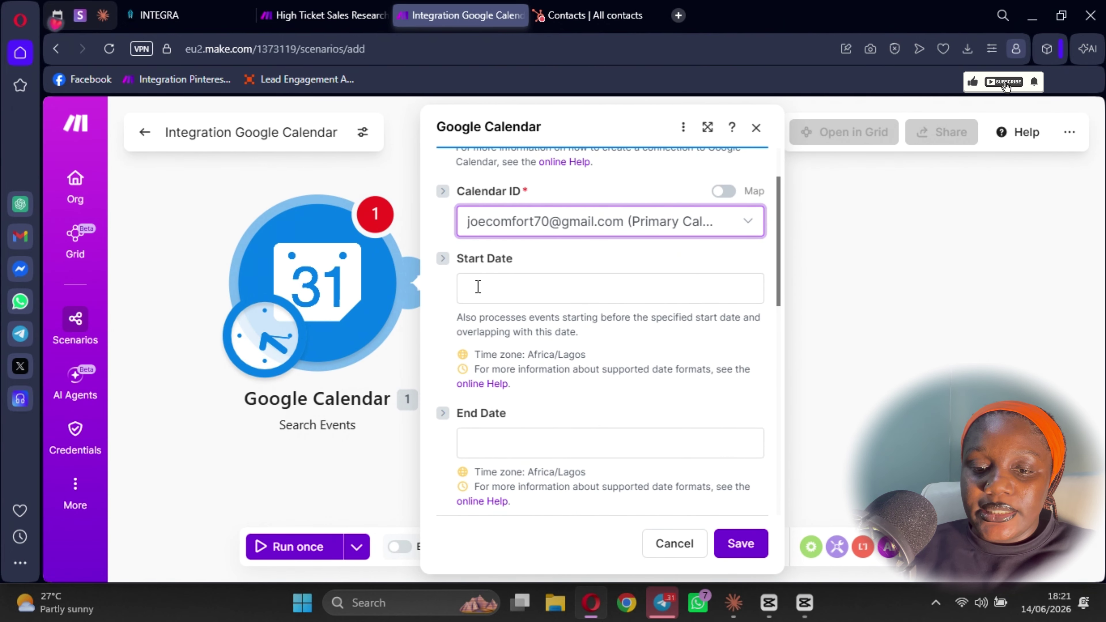
{"action": "left_click", "coordinate": [478, 286]}
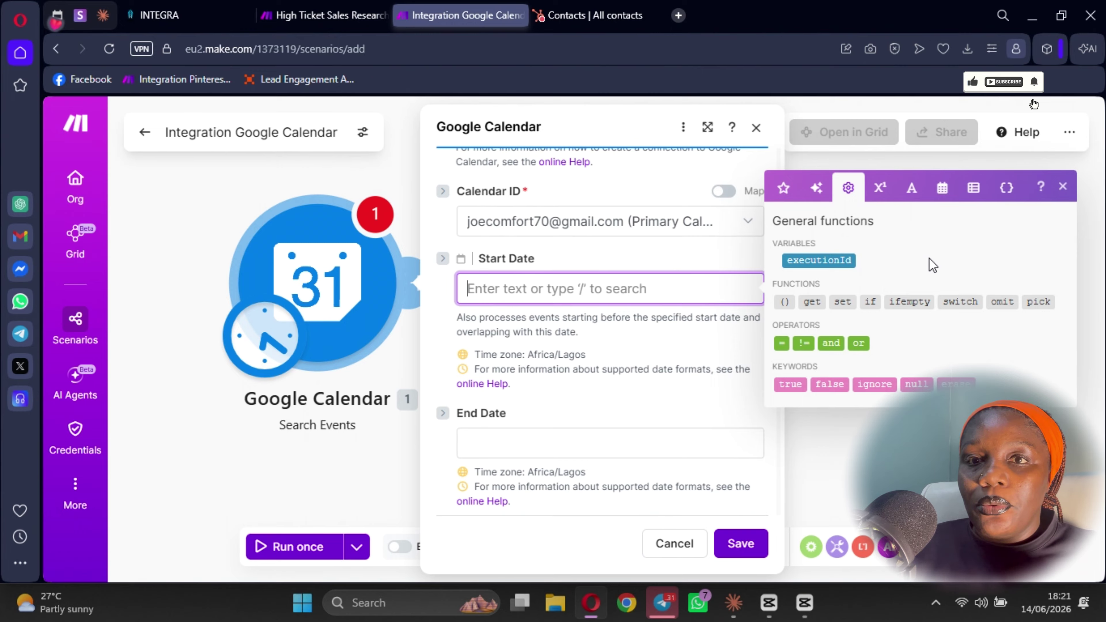
{"action": "left_click", "coordinate": [943, 187]}
{"action": "left_click", "coordinate": [797, 465]}
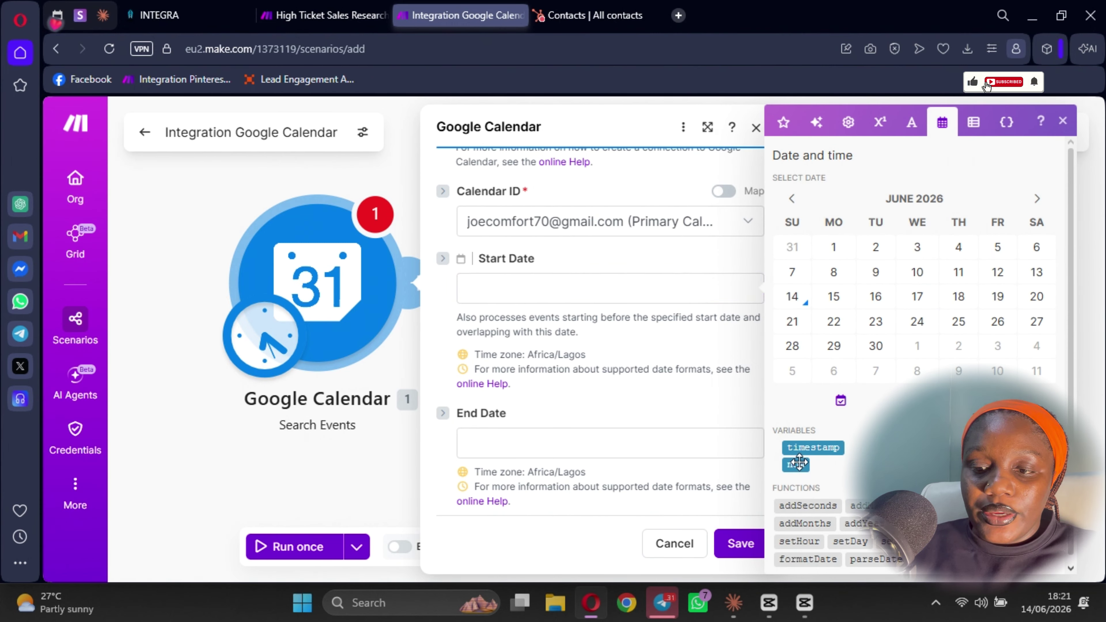
{"action": "scroll", "coordinate": [645, 349], "scroll_direction": "down", "scroll_amount": 3}
{"action": "left_click", "coordinate": [605, 242]}
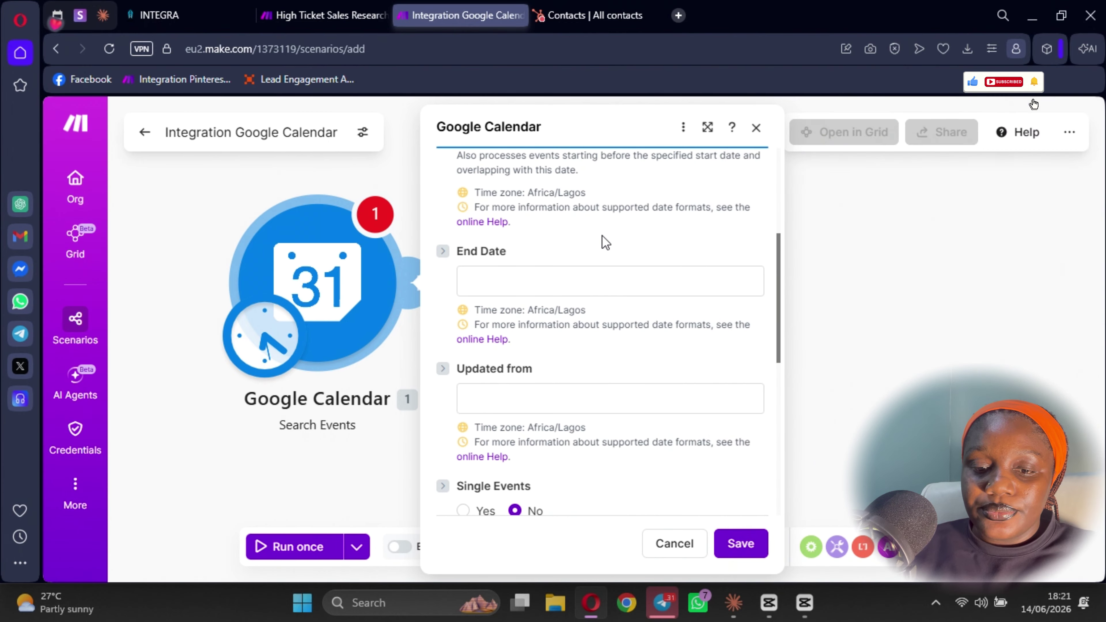
{"action": "scroll", "coordinate": [627, 359], "scroll_direction": "down", "scroll_amount": 2}
{"action": "scroll", "coordinate": [601, 349], "scroll_direction": "up", "scroll_amount": 2}
{"action": "scroll", "coordinate": [600, 346], "scroll_direction": "down", "scroll_amount": 5}
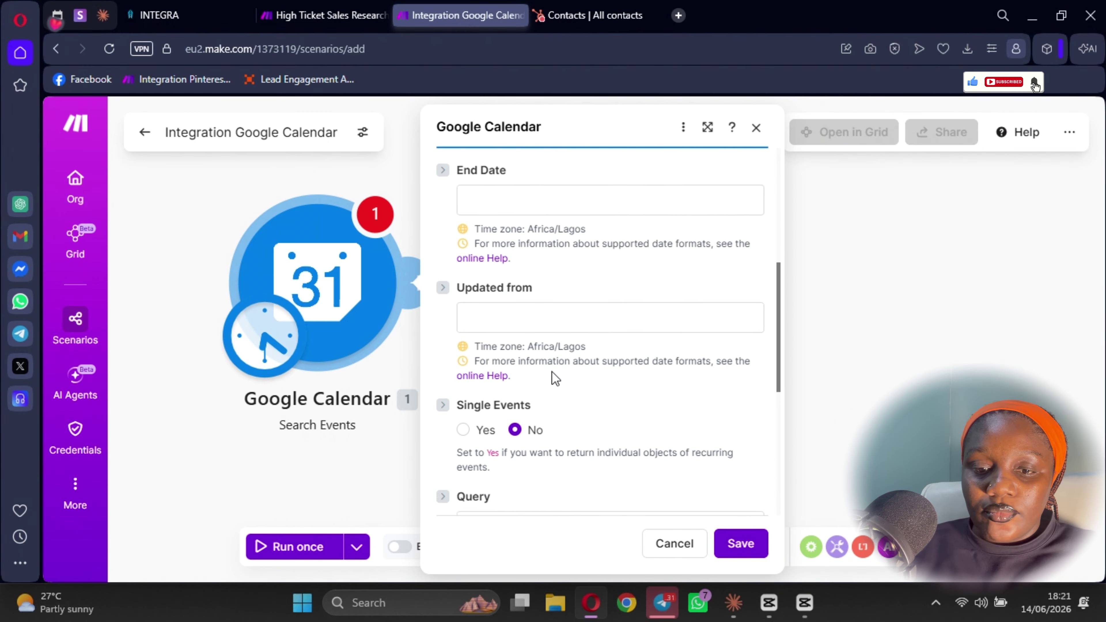
{"action": "scroll", "coordinate": [586, 357], "scroll_direction": "down", "scroll_amount": 2}
{"action": "scroll", "coordinate": [567, 436], "scroll_direction": "up", "scroll_amount": 3}
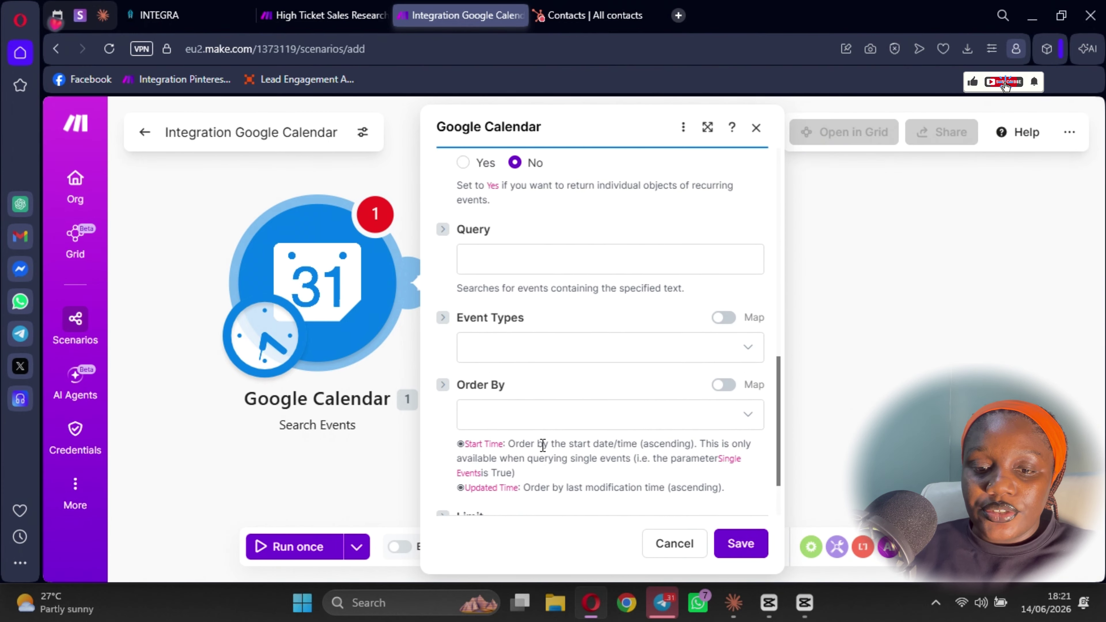
{"action": "scroll", "coordinate": [554, 397], "scroll_direction": "down", "scroll_amount": 3}
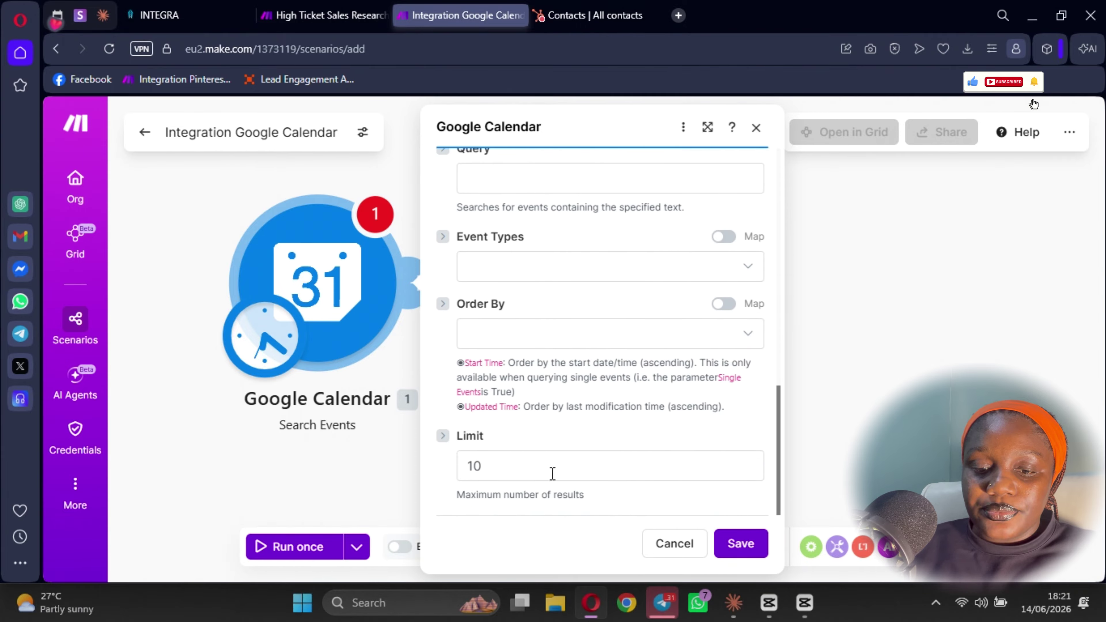
{"action": "scroll", "coordinate": [544, 471], "scroll_direction": "up", "scroll_amount": 2}
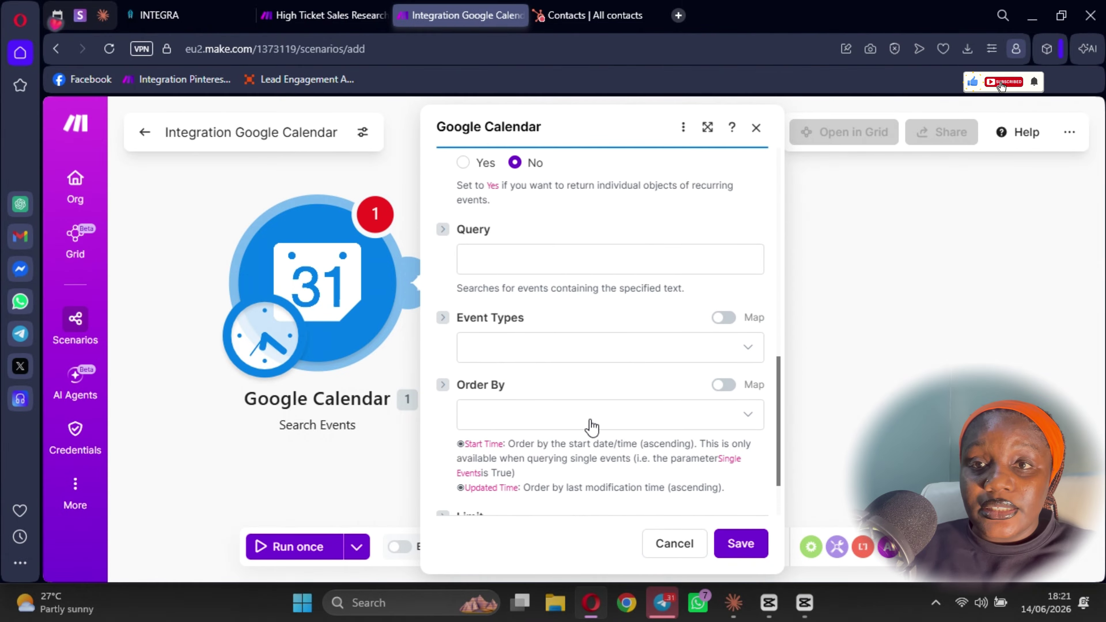
{"action": "scroll", "coordinate": [502, 376], "scroll_direction": "up", "scroll_amount": 3}
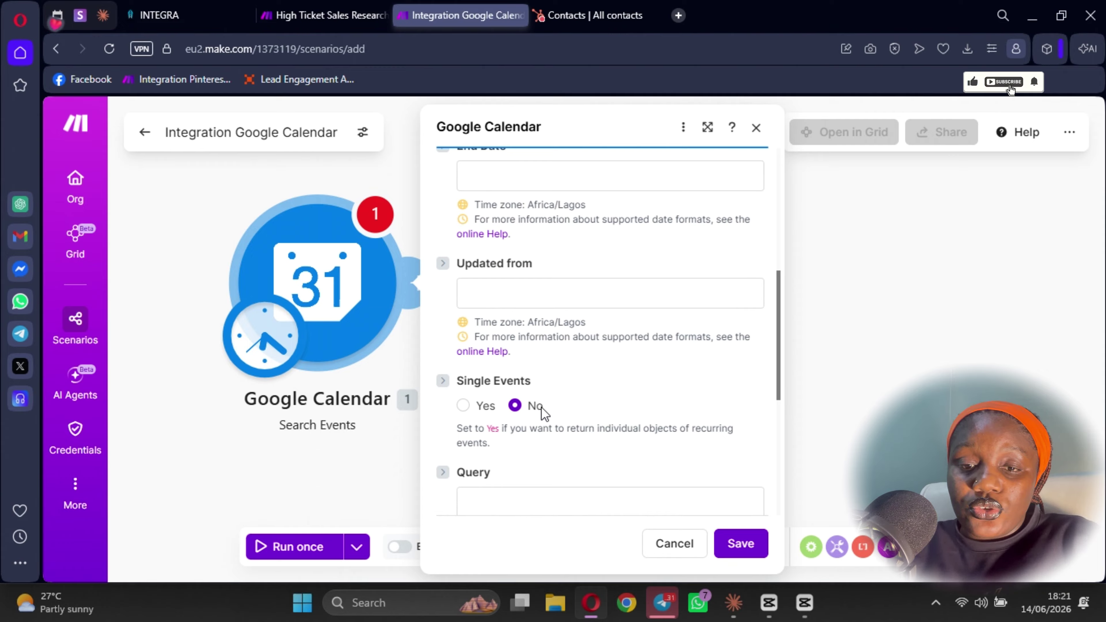
{"action": "scroll", "coordinate": [532, 385], "scroll_direction": "down", "scroll_amount": 2}
{"action": "scroll", "coordinate": [539, 394], "scroll_direction": "down", "scroll_amount": 3}
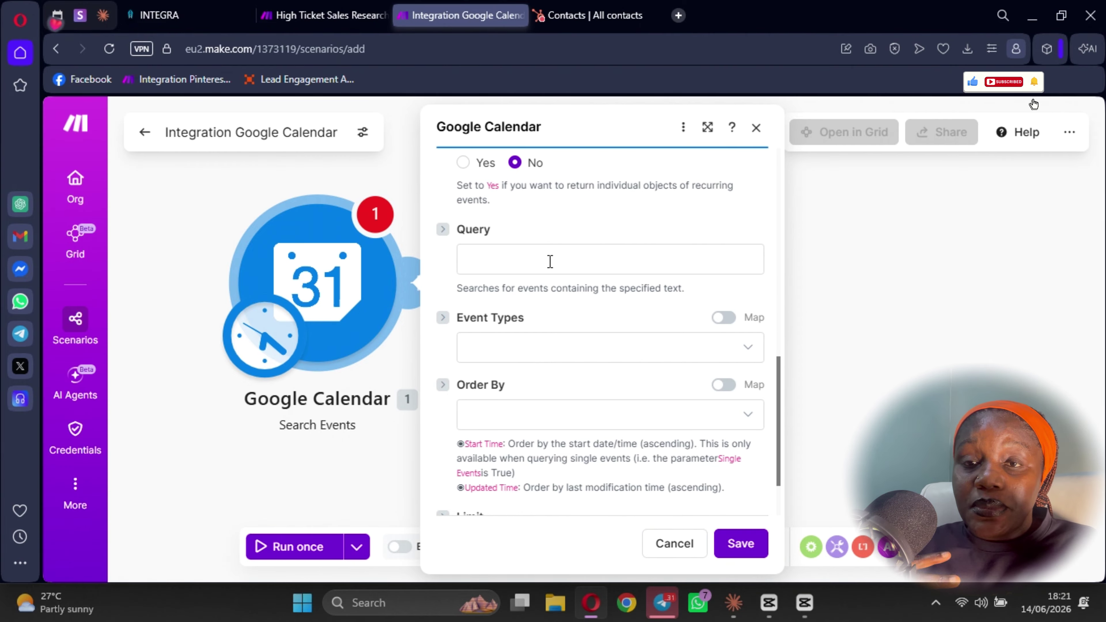
- Leave event types unset, then save the Search Events settings and the scenario
{"action": "left_click", "coordinate": [505, 356]}
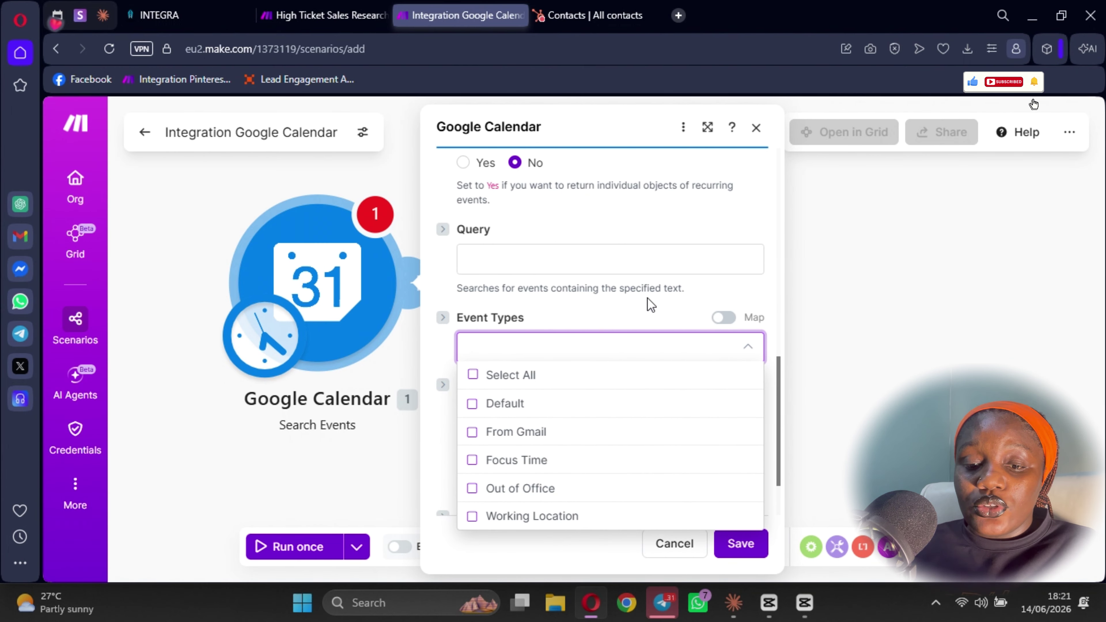
{"action": "left_click", "coordinate": [575, 360]}
{"action": "scroll", "coordinate": [577, 359], "scroll_direction": "up", "scroll_amount": 5}
{"action": "scroll", "coordinate": [570, 345], "scroll_direction": "up", "scroll_amount": 6}
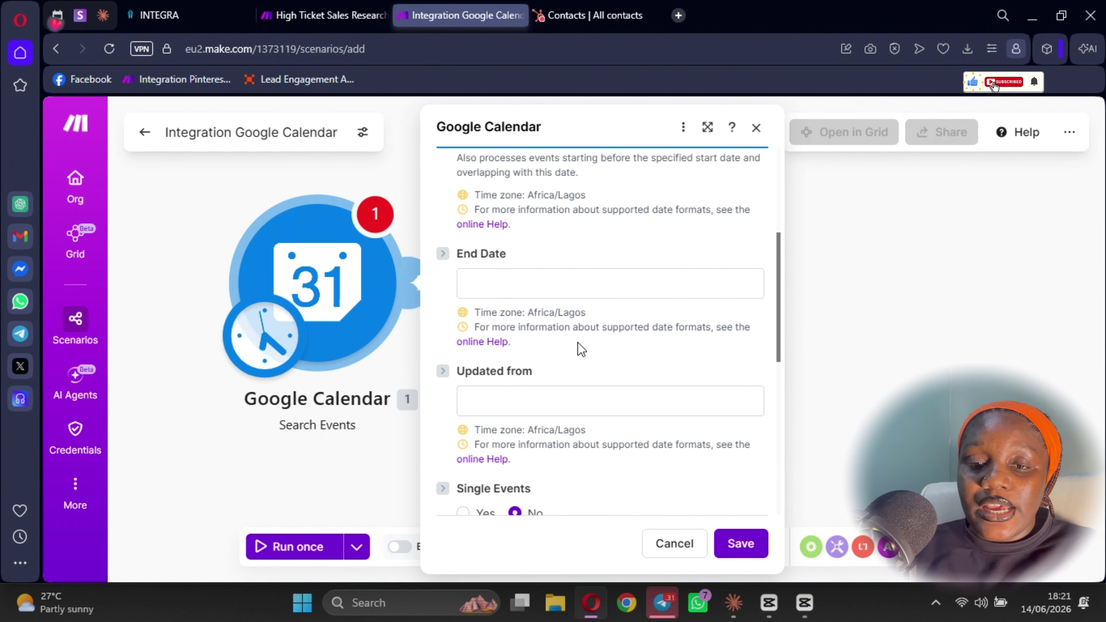
{"action": "left_click", "coordinate": [741, 545]}
{"action": "left_click", "coordinate": [533, 548]}
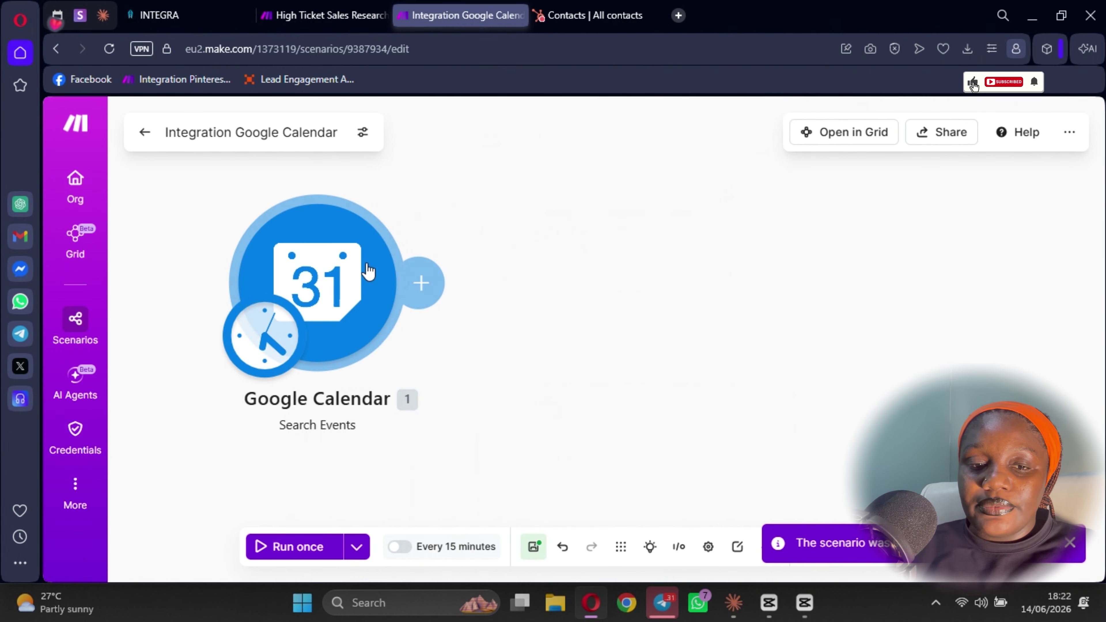
- Run the scenario once and review the Google Calendar test-run output
{"action": "left_click", "coordinate": [300, 546]}
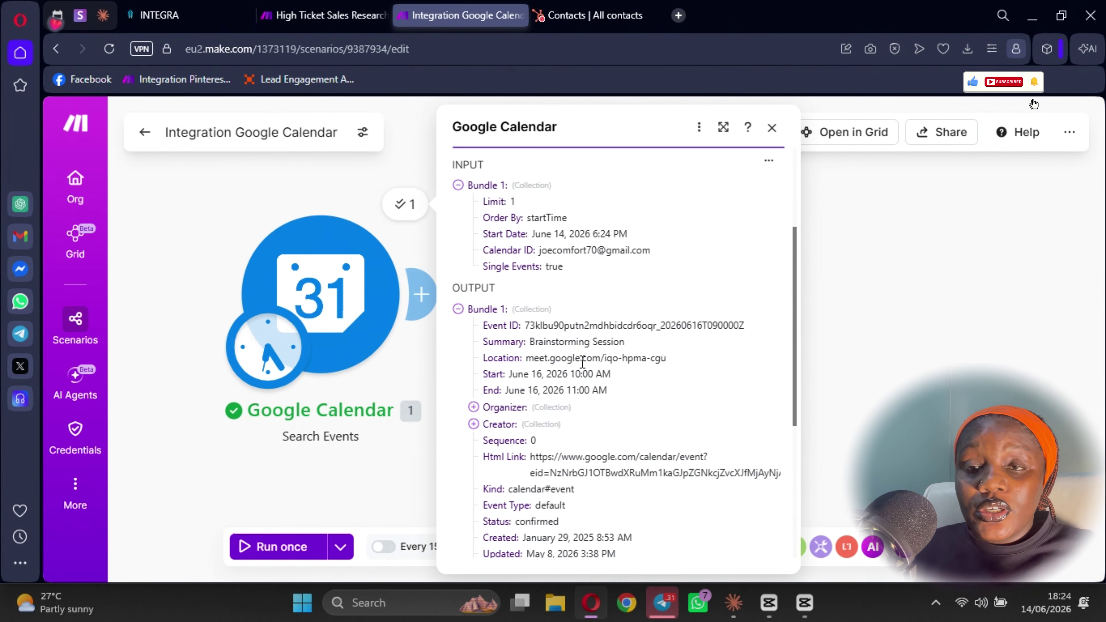
{"action": "scroll", "coordinate": [583, 361], "scroll_direction": "down", "scroll_amount": 2}
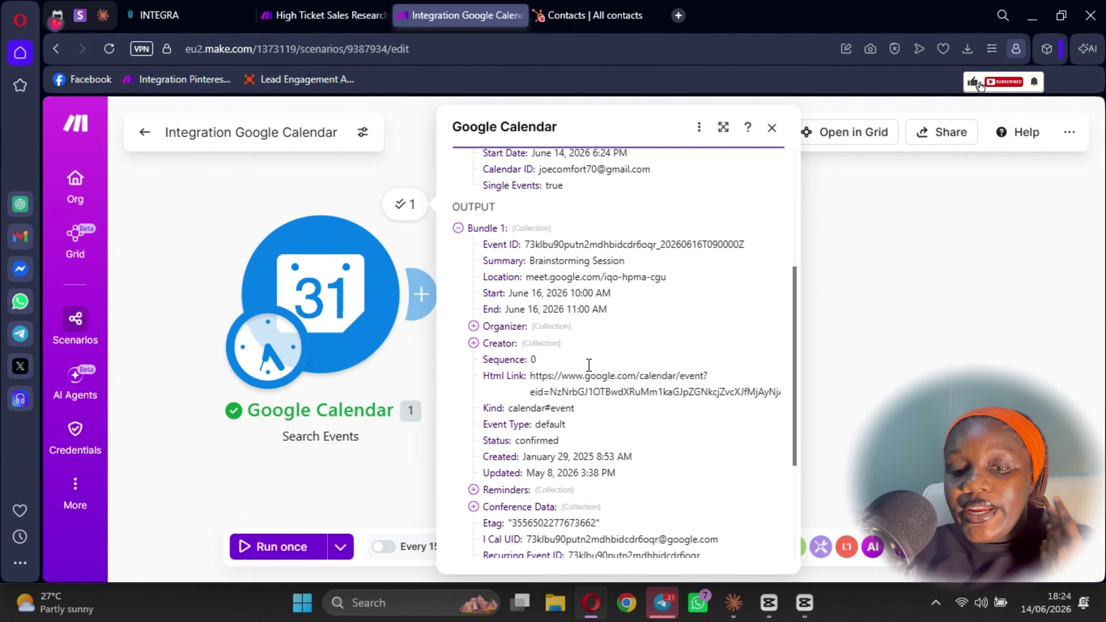
{"action": "left_click", "coordinate": [359, 298]}
{"action": "scroll", "coordinate": [736, 327], "scroll_direction": "down", "scroll_amount": 2}
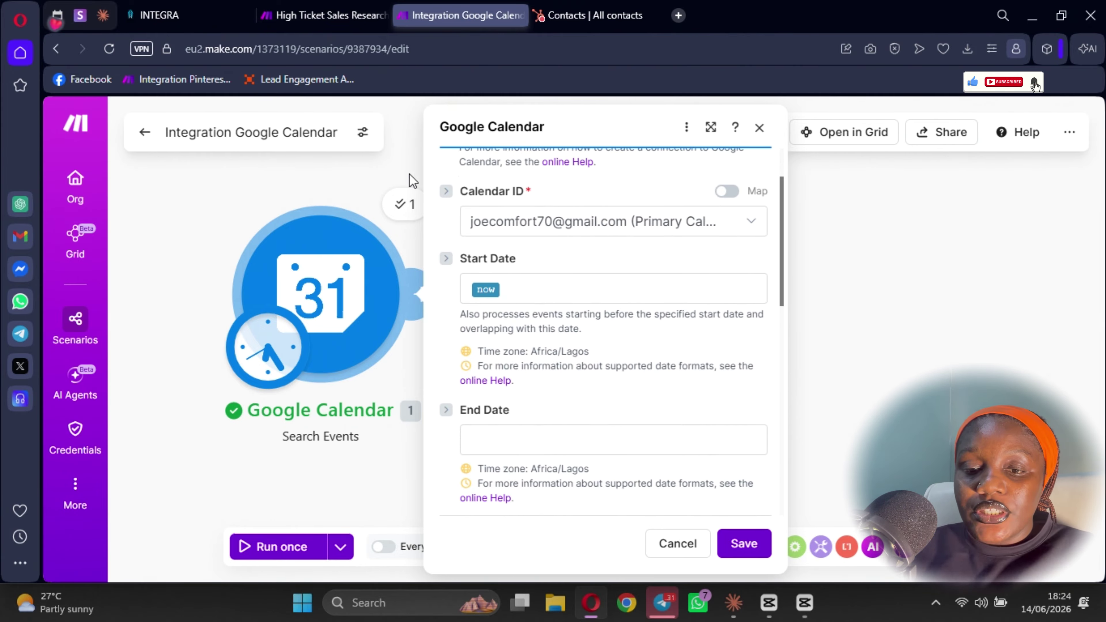
{"action": "left_click", "coordinate": [398, 210]}
{"action": "scroll", "coordinate": [545, 357], "scroll_direction": "down", "scroll_amount": 4}
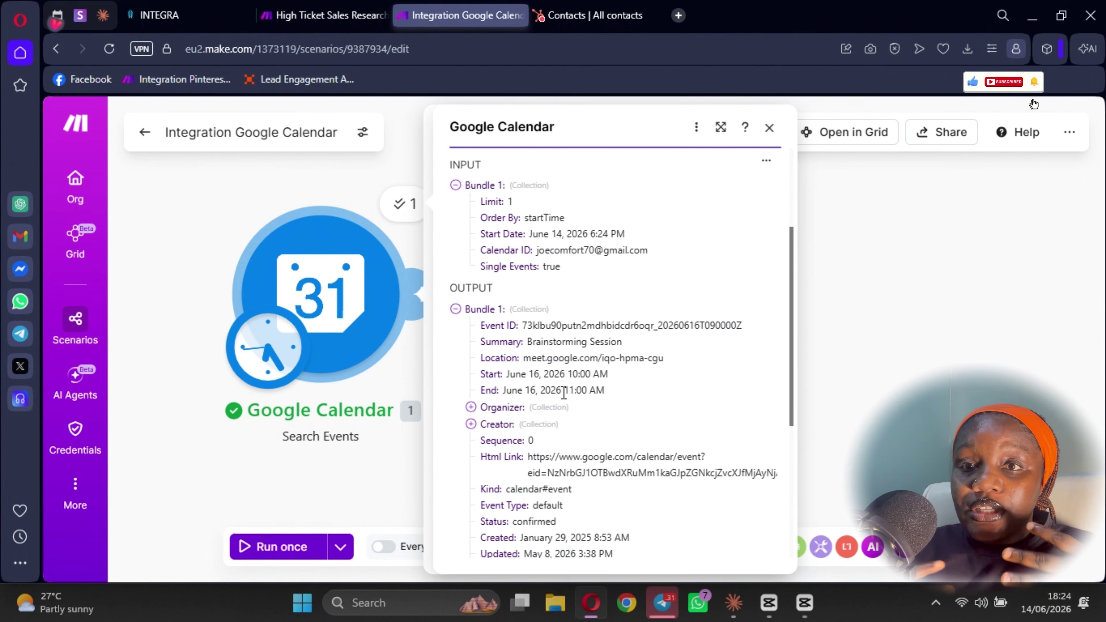
{"action": "mouse_move", "coordinate": [564, 385]}
{"action": "scroll", "coordinate": [591, 385], "scroll_direction": "down", "scroll_amount": 4}
{"action": "scroll", "coordinate": [637, 432], "scroll_direction": "up", "scroll_amount": 2}
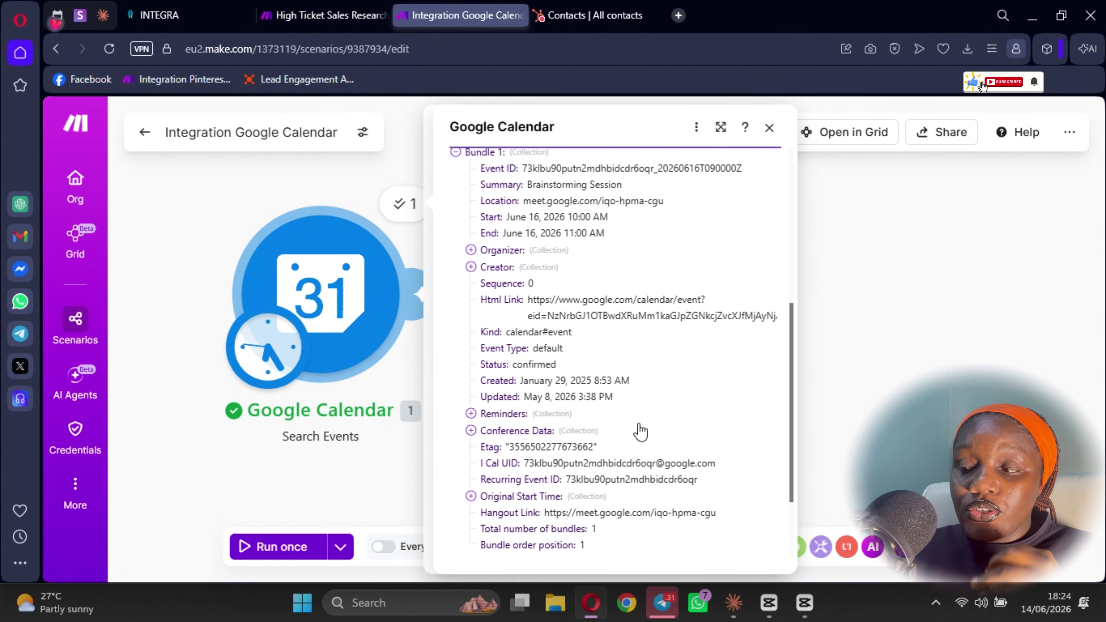
{"action": "scroll", "coordinate": [564, 286], "scroll_direction": "down", "scroll_amount": 1}
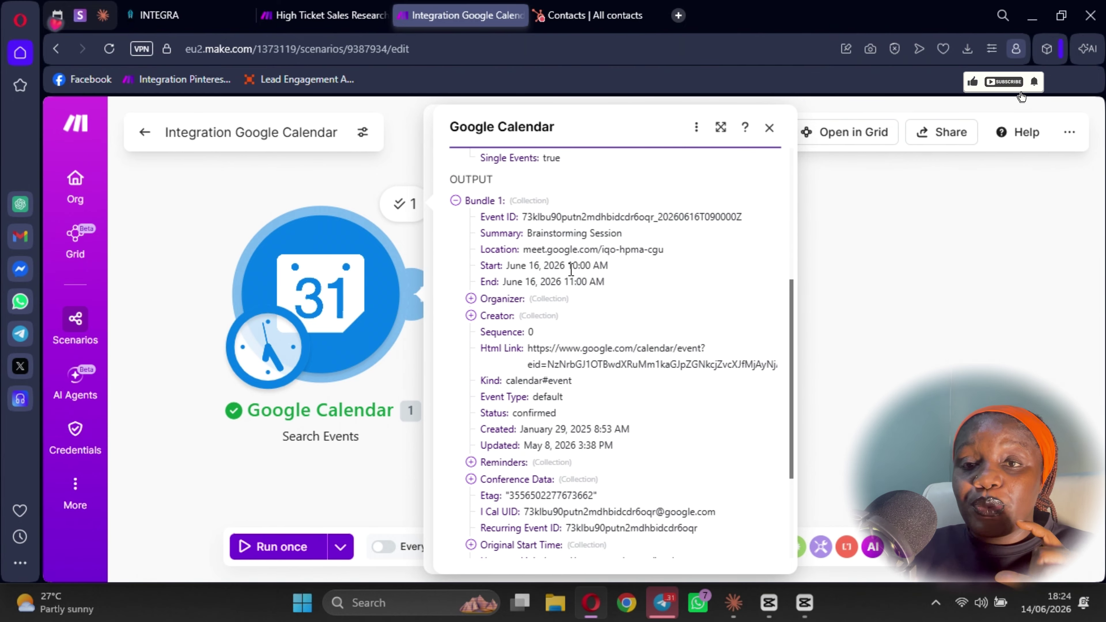
{"action": "scroll", "coordinate": [555, 331], "scroll_direction": "up", "scroll_amount": 5}
{"action": "scroll", "coordinate": [587, 427], "scroll_direction": "down", "scroll_amount": 4}
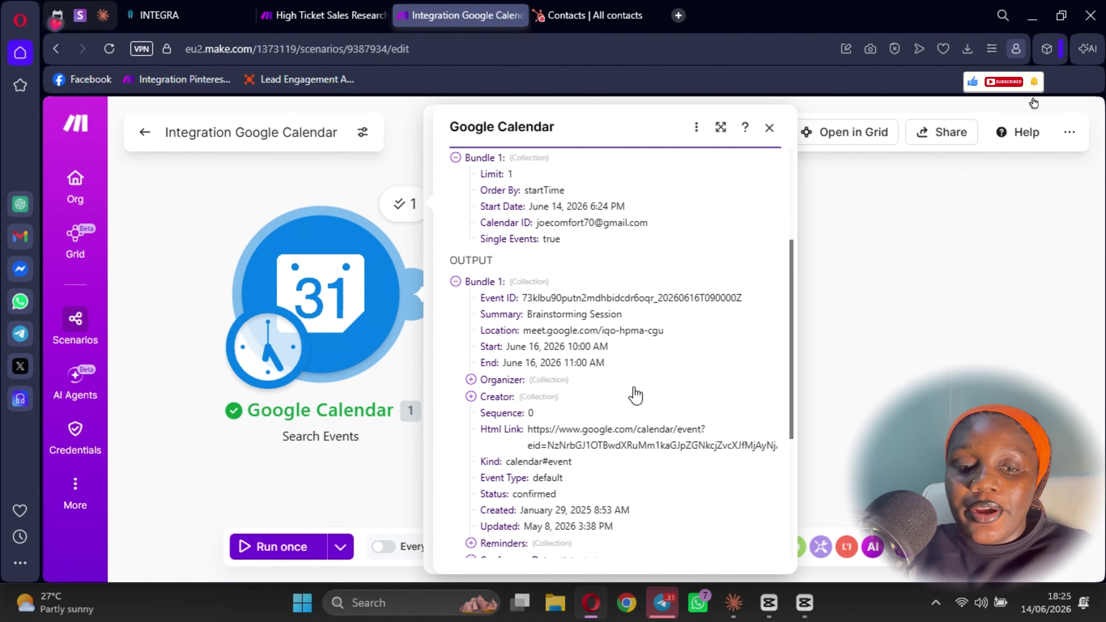
{"action": "scroll", "coordinate": [622, 340], "scroll_direction": "down", "scroll_amount": 2}
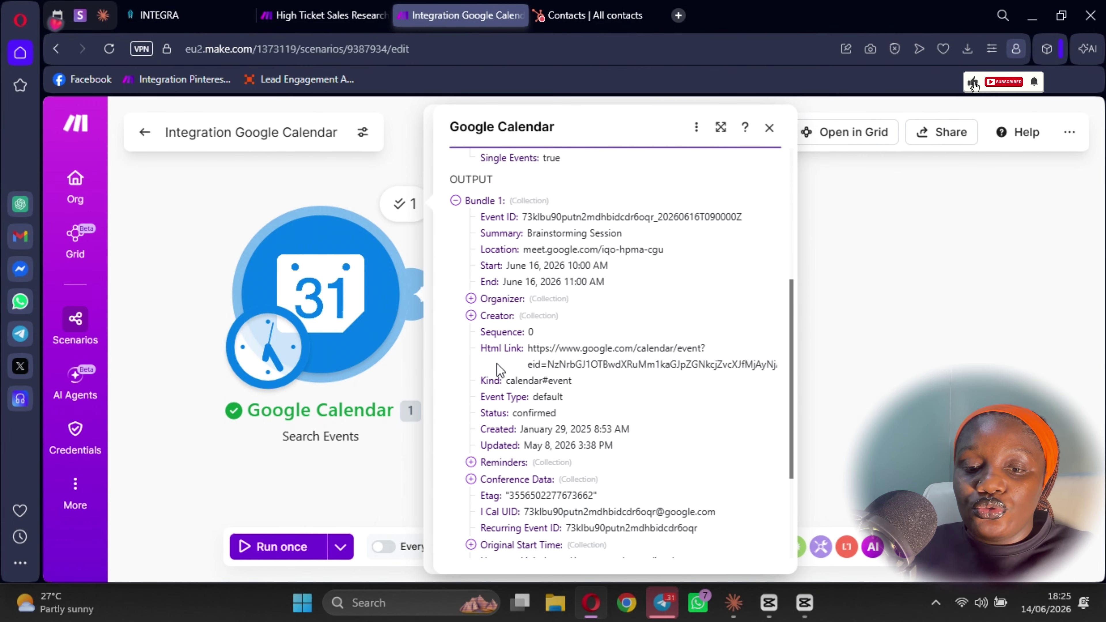
{"action": "scroll", "coordinate": [627, 291], "scroll_direction": "up", "scroll_amount": 5}
{"action": "scroll", "coordinate": [709, 370], "scroll_direction": "down", "scroll_amount": 6}
{"action": "scroll", "coordinate": [488, 314], "scroll_direction": "up", "scroll_amount": 2}
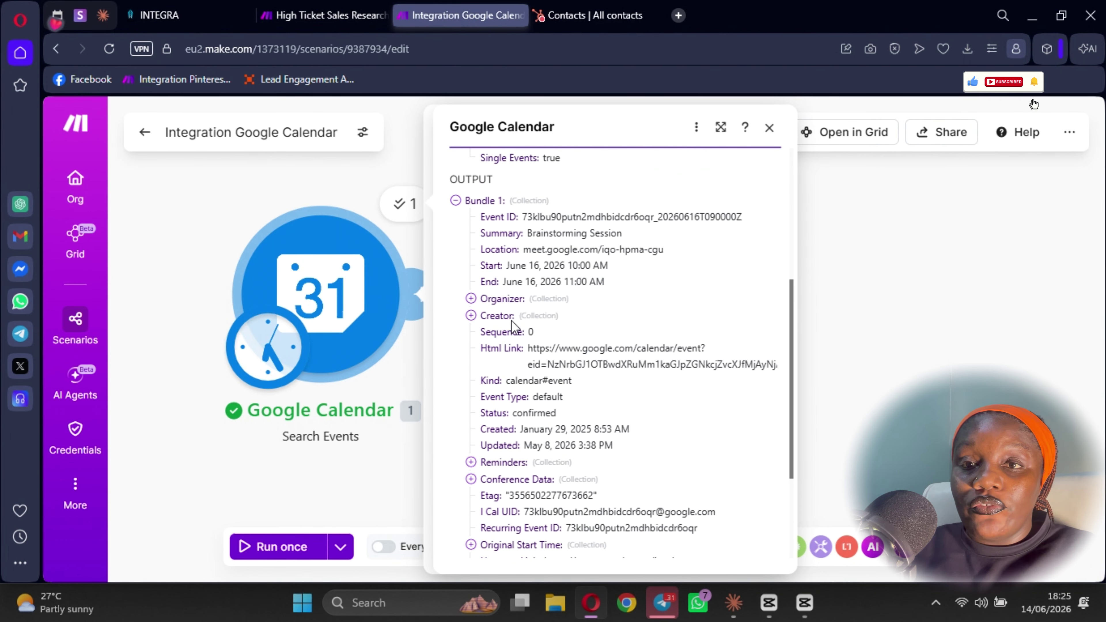
- Inspect the event's Organizer and Creator details, then begin adding a module after Google Calendar
{"action": "left_click", "coordinate": [471, 300]}
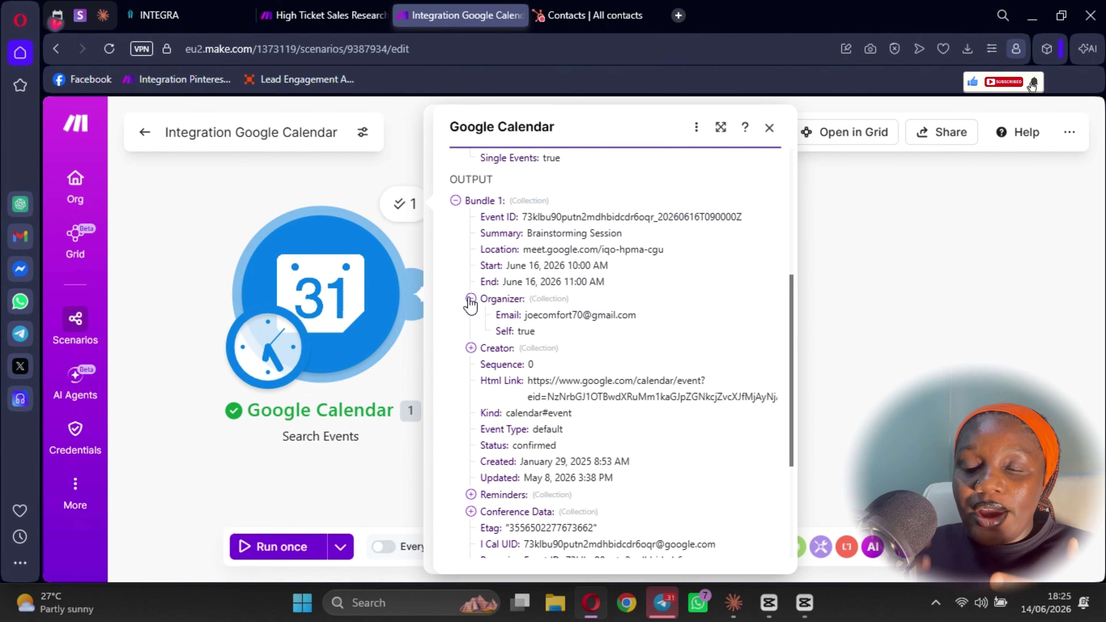
{"action": "left_click", "coordinate": [470, 299]}
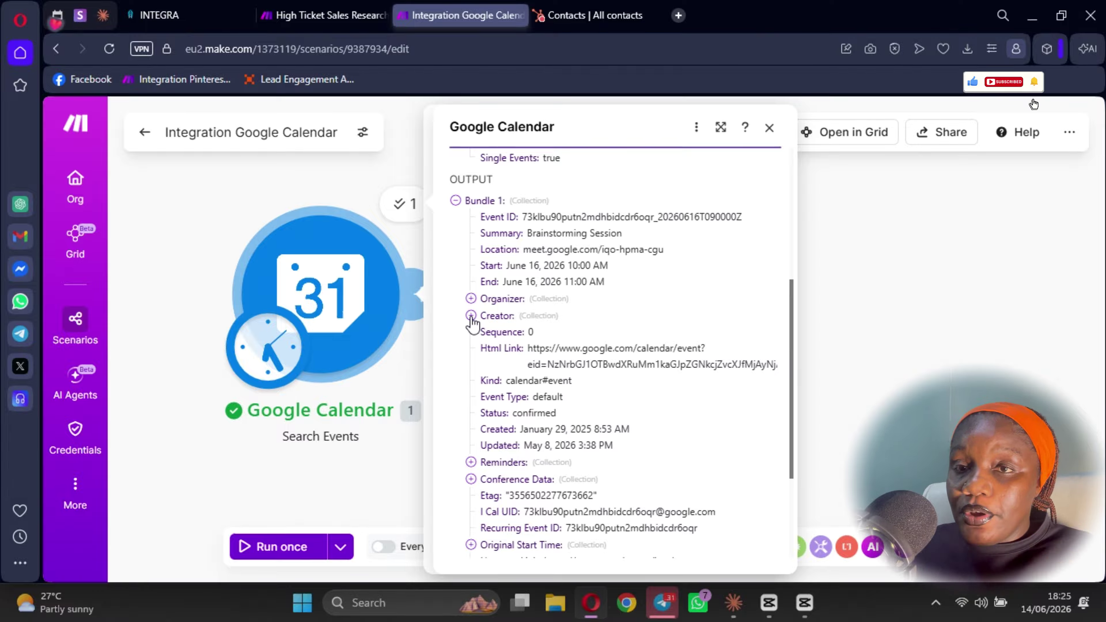
{"action": "left_click", "coordinate": [471, 317]}
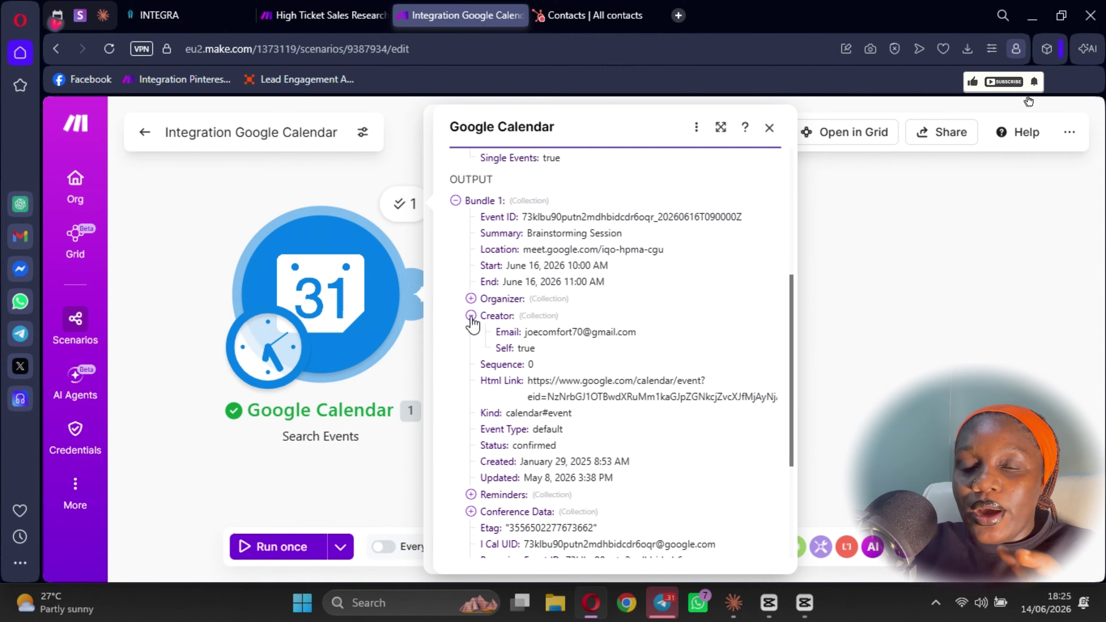
{"action": "left_click", "coordinate": [471, 316]}
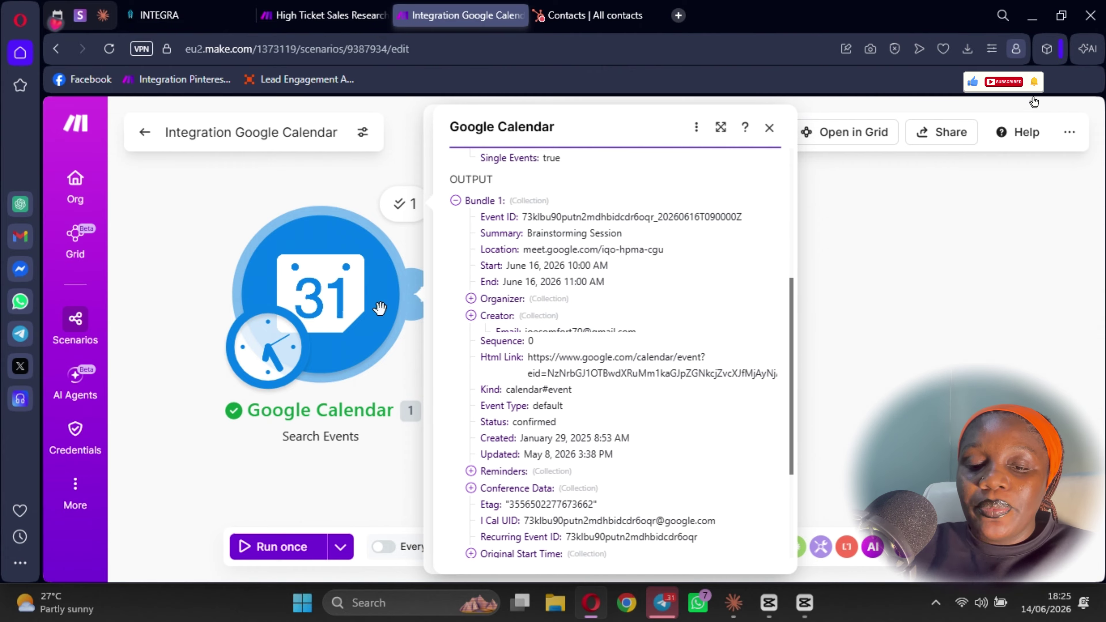
{"action": "left_click", "coordinate": [308, 298]}
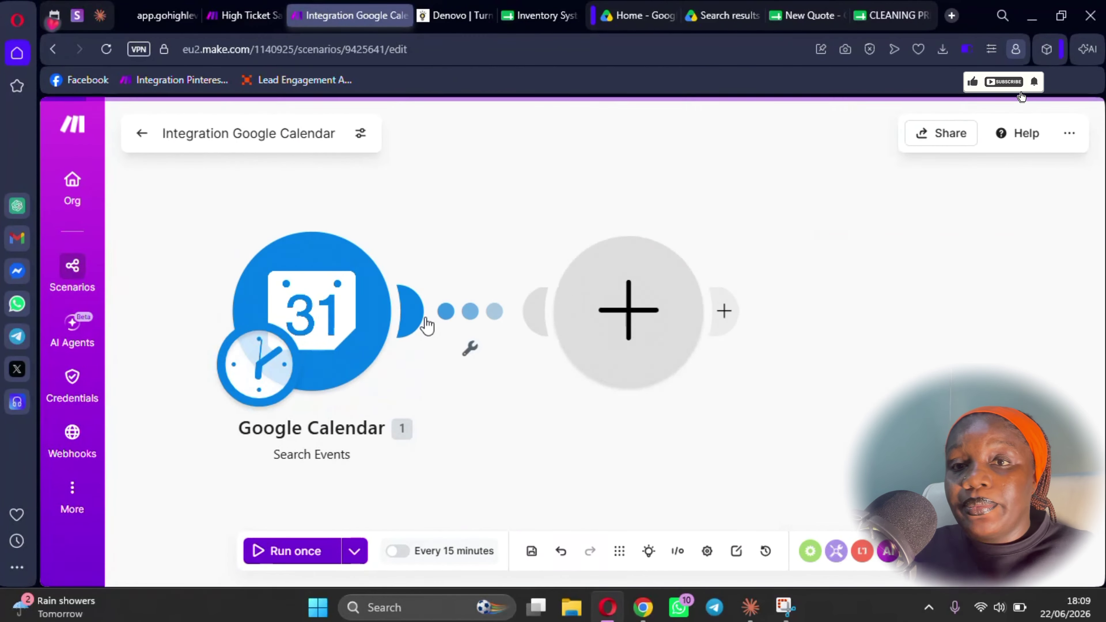
{"action": "left_click", "coordinate": [427, 324]}
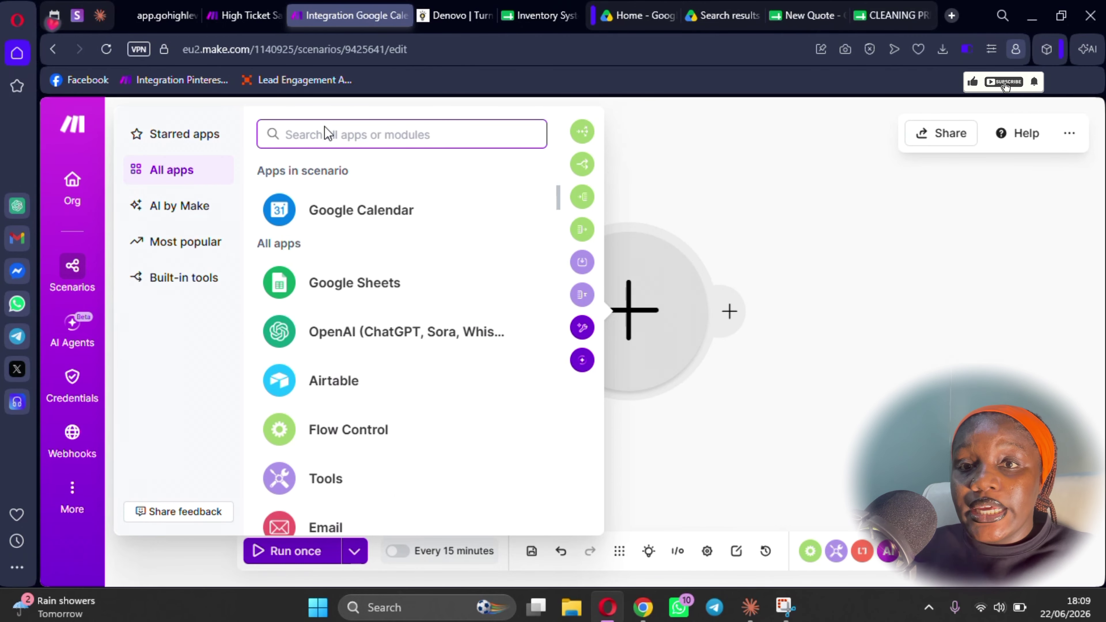
- Search apps for 'hub' and add HubSpot CRM's Search for Contacts module after Google Calendar
{"action": "type", "text": "h"}
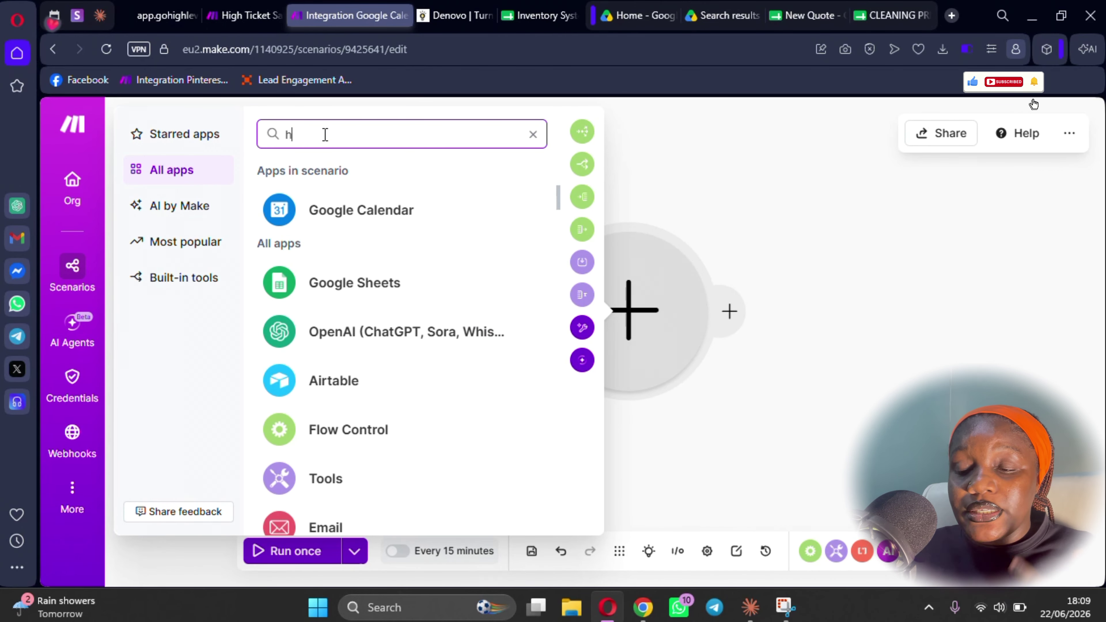
{"action": "type", "text": "u"}
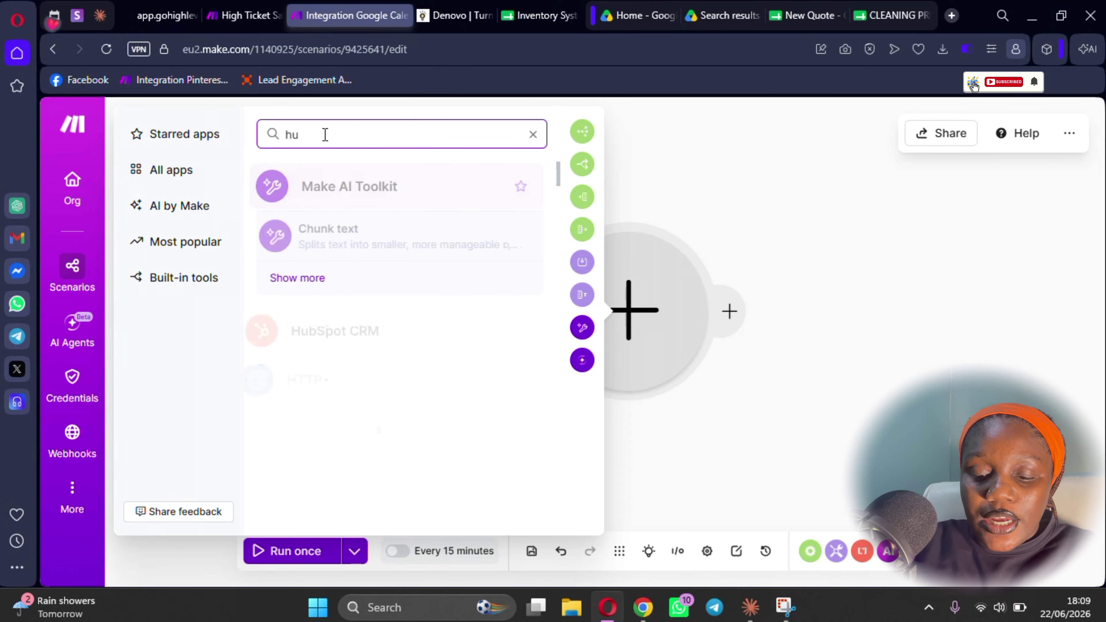
{"action": "type", "text": "b"}
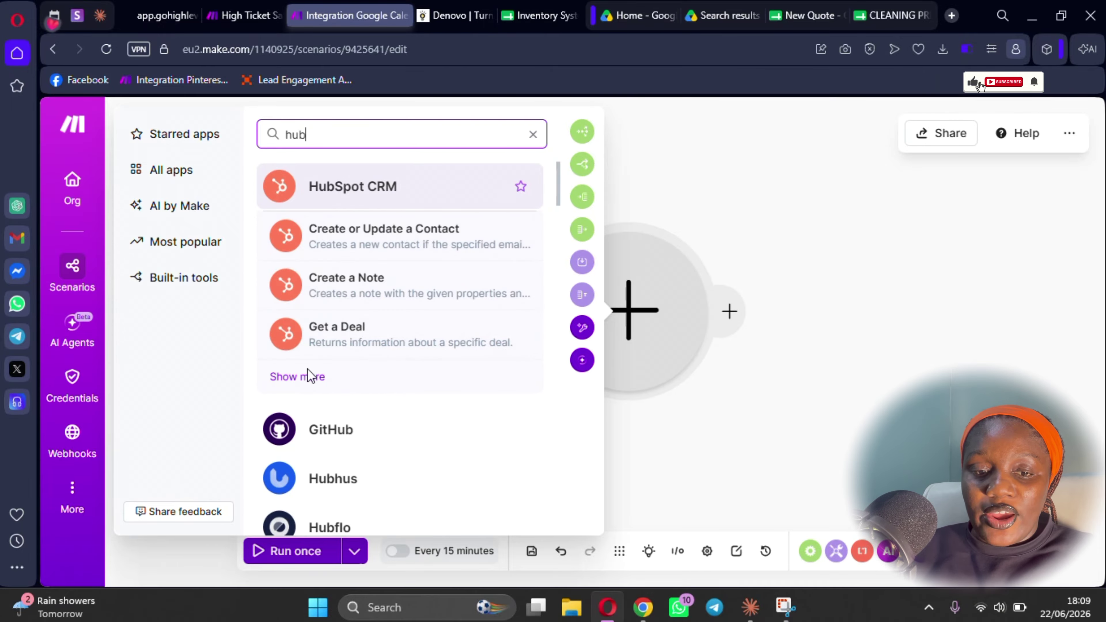
{"action": "left_click", "coordinate": [307, 380]}
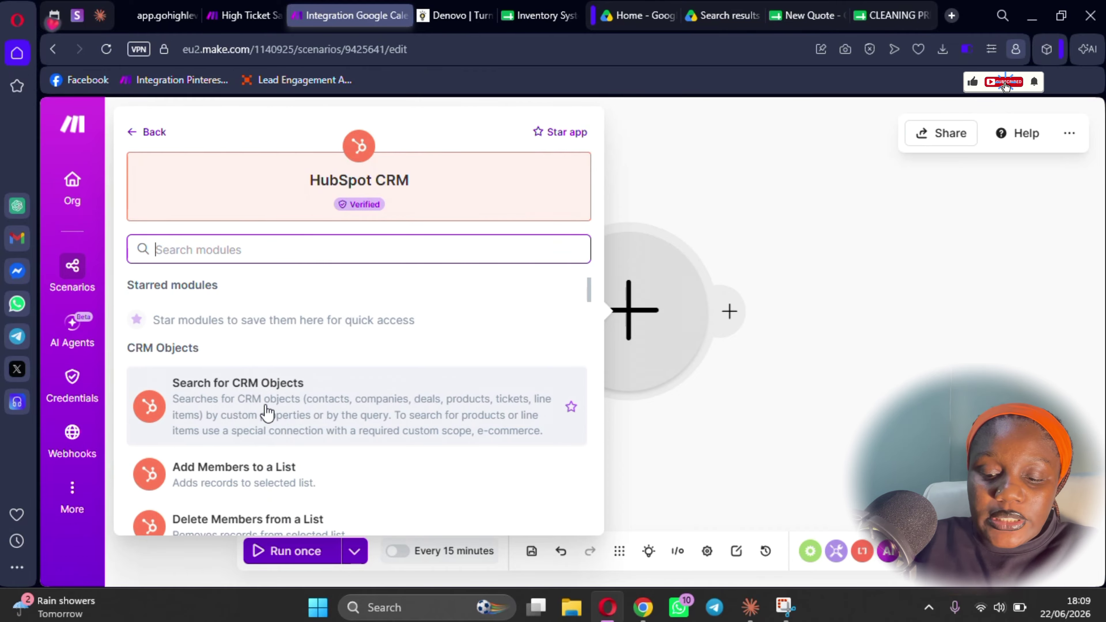
{"action": "scroll", "coordinate": [270, 412], "scroll_direction": "down", "scroll_amount": 5}
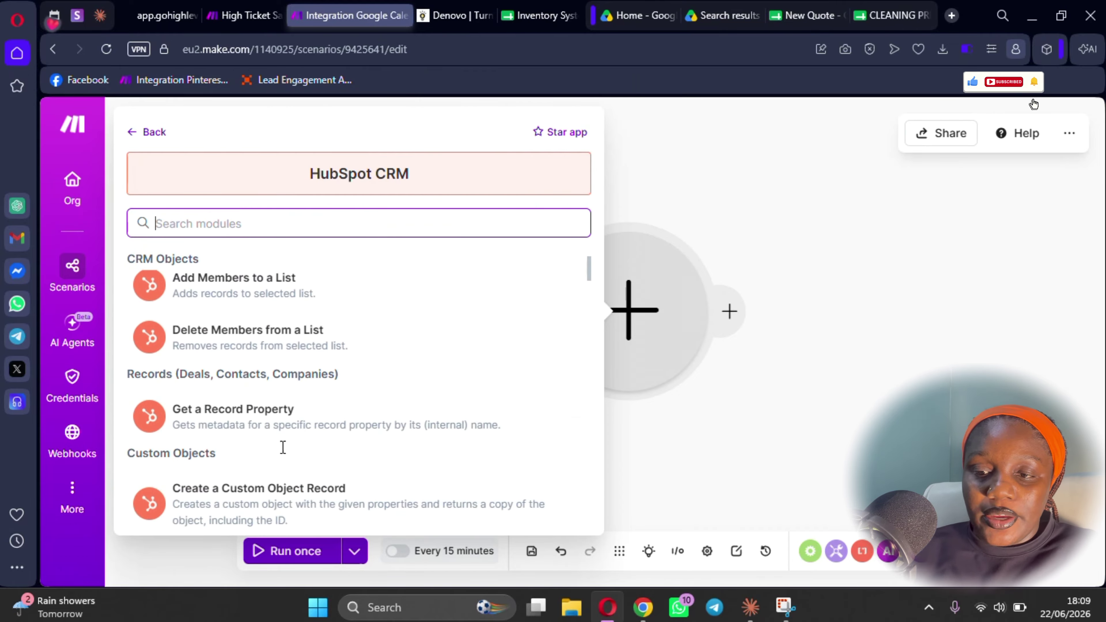
{"action": "scroll", "coordinate": [268, 449], "scroll_direction": "down", "scroll_amount": 2}
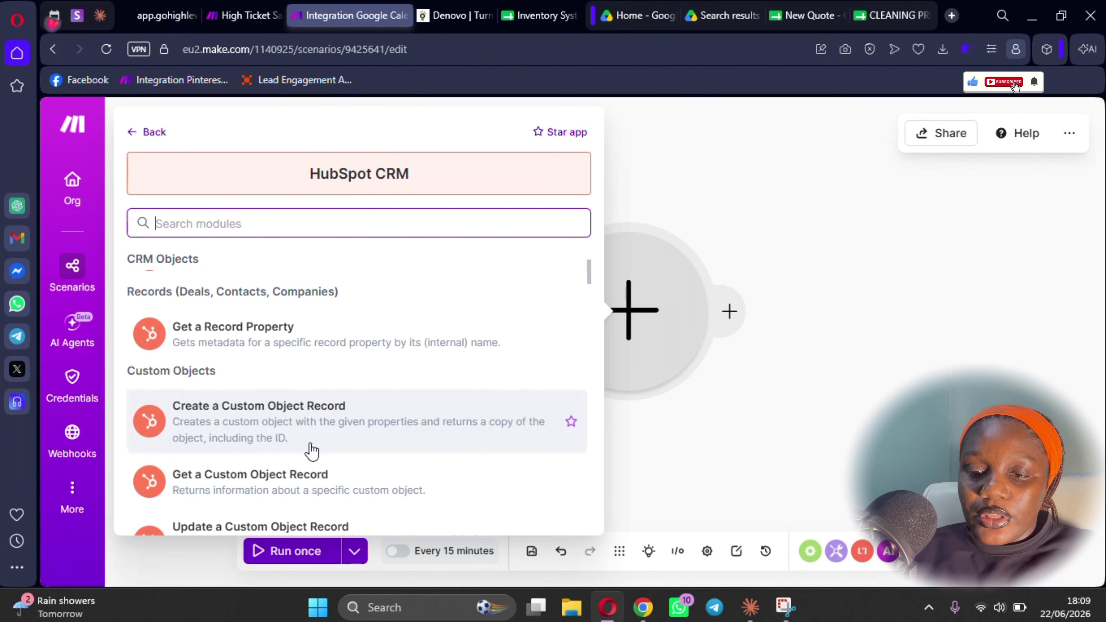
{"action": "scroll", "coordinate": [312, 451], "scroll_direction": "down", "scroll_amount": 2}
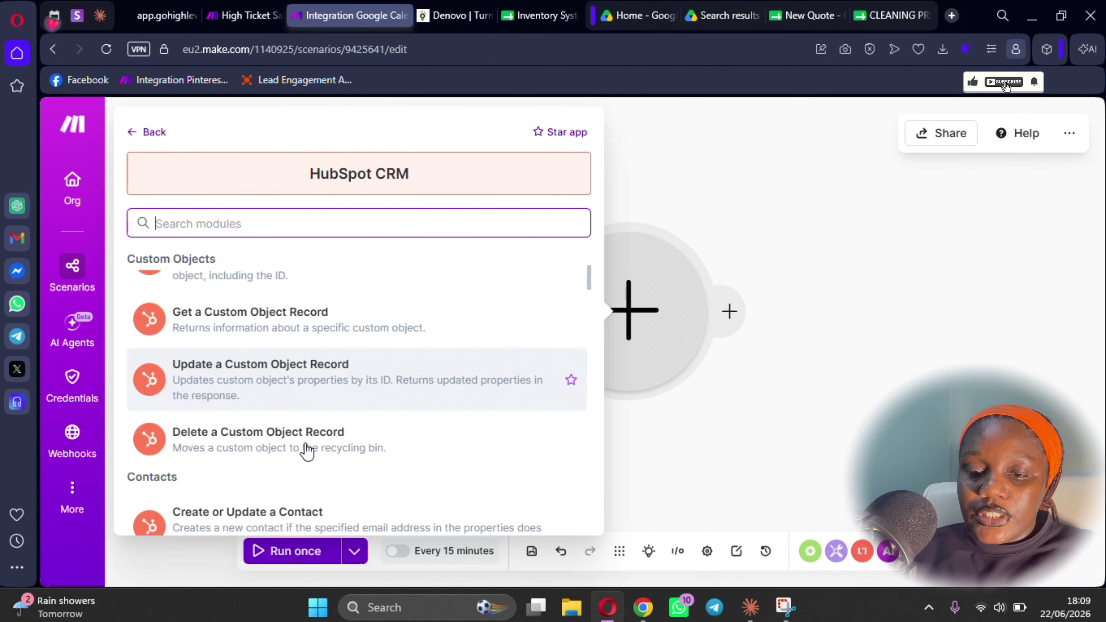
{"action": "scroll", "coordinate": [307, 451], "scroll_direction": "down", "scroll_amount": 2}
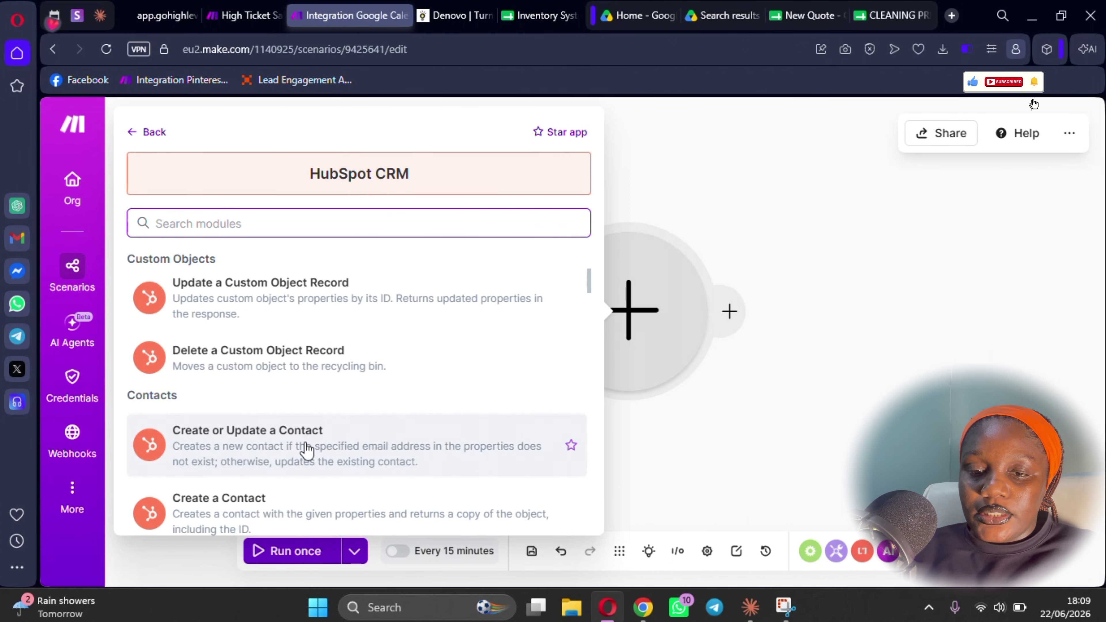
{"action": "scroll", "coordinate": [307, 448], "scroll_direction": "down", "scroll_amount": 2}
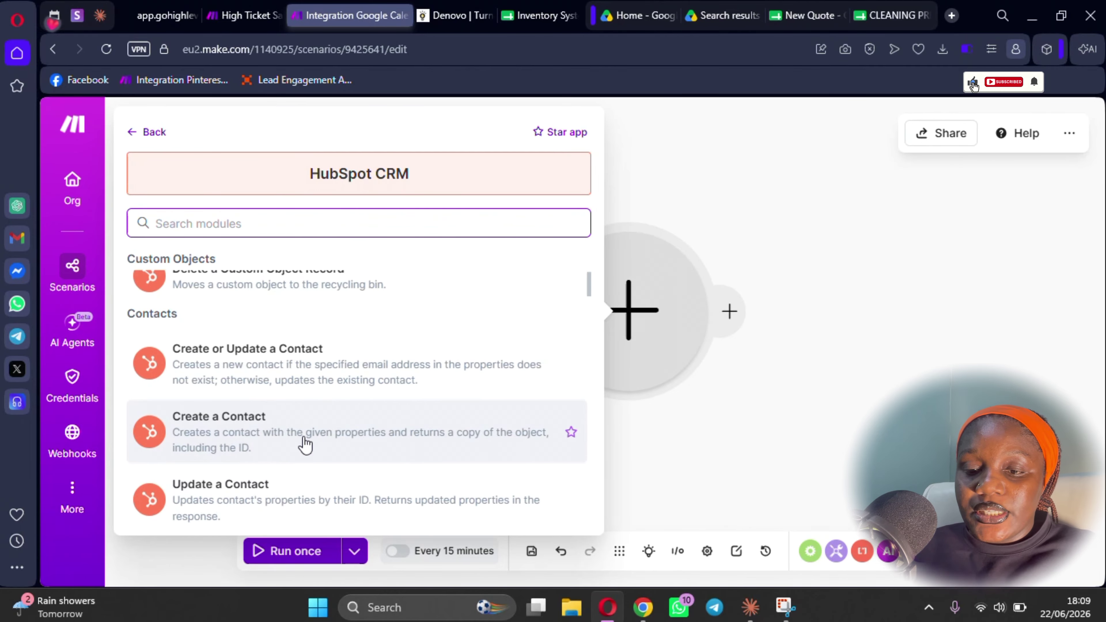
{"action": "scroll", "coordinate": [307, 449], "scroll_direction": "down", "scroll_amount": 2}
{"action": "scroll", "coordinate": [322, 456], "scroll_direction": "down", "scroll_amount": 2}
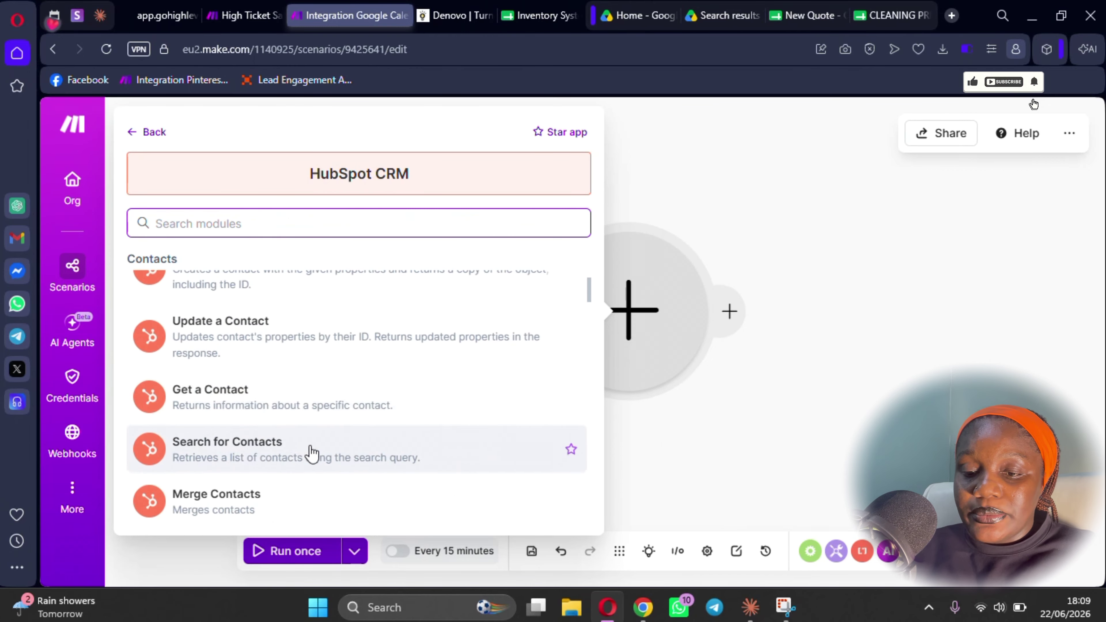
{"action": "left_click", "coordinate": [256, 460]}
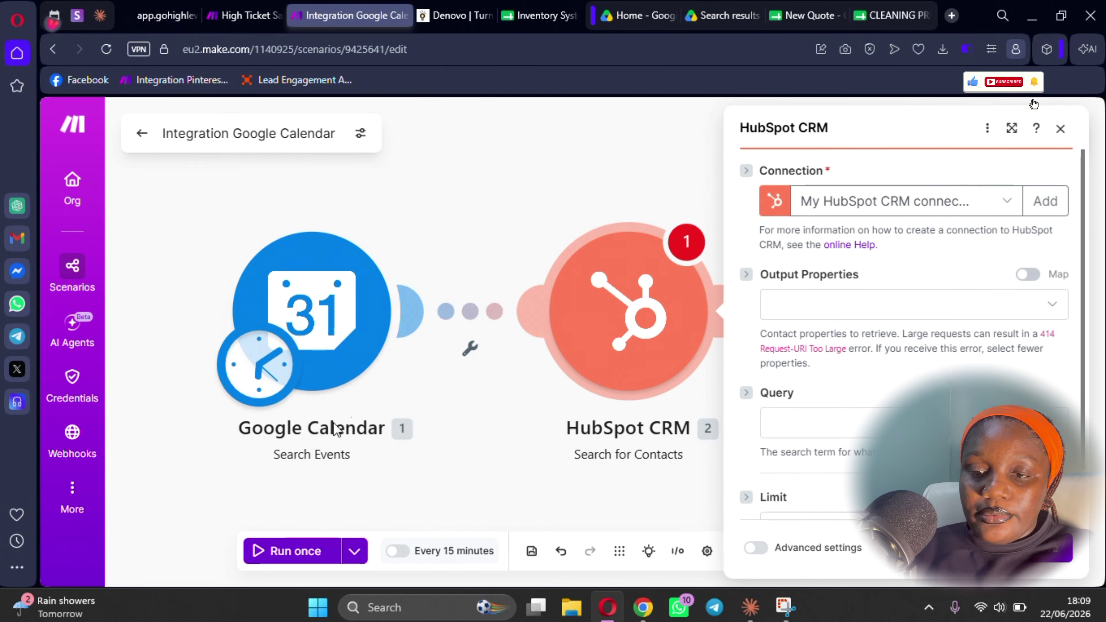
- Add Company Name and Contact Priority to the HubSpot output properties
{"action": "left_click", "coordinate": [861, 312]}
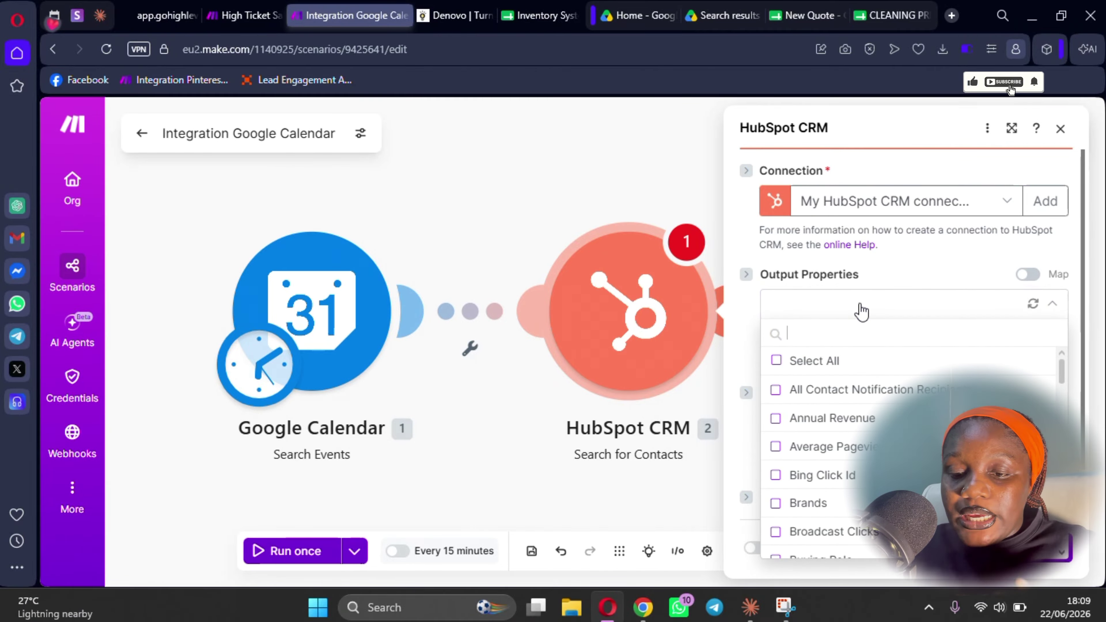
{"action": "scroll", "coordinate": [850, 445], "scroll_direction": "down", "scroll_amount": 3}
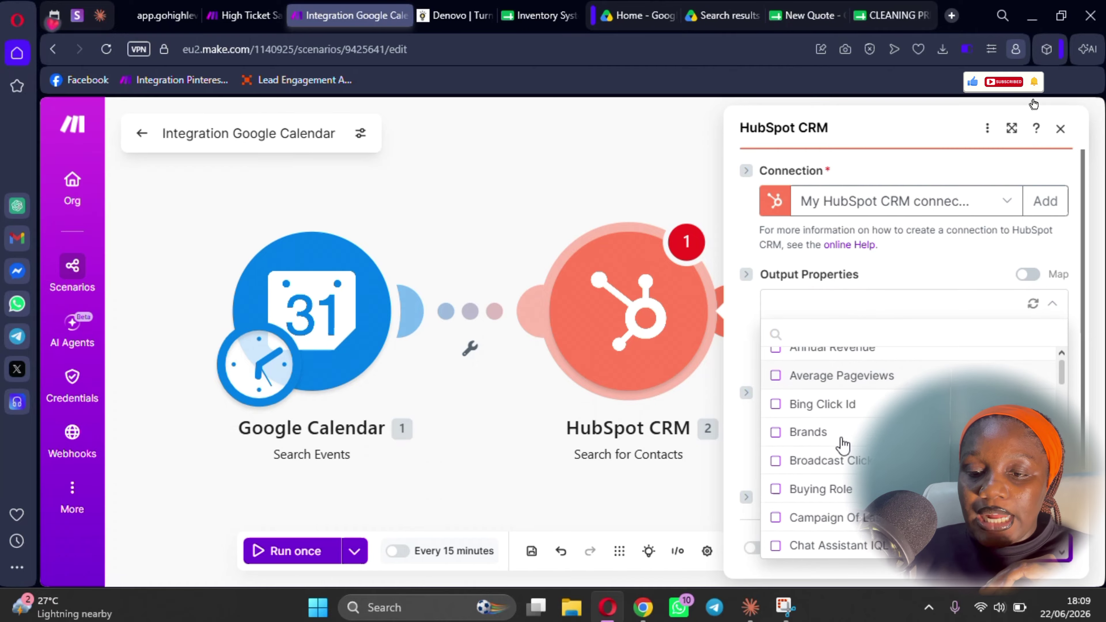
{"action": "scroll", "coordinate": [840, 480], "scroll_direction": "down", "scroll_amount": 3}
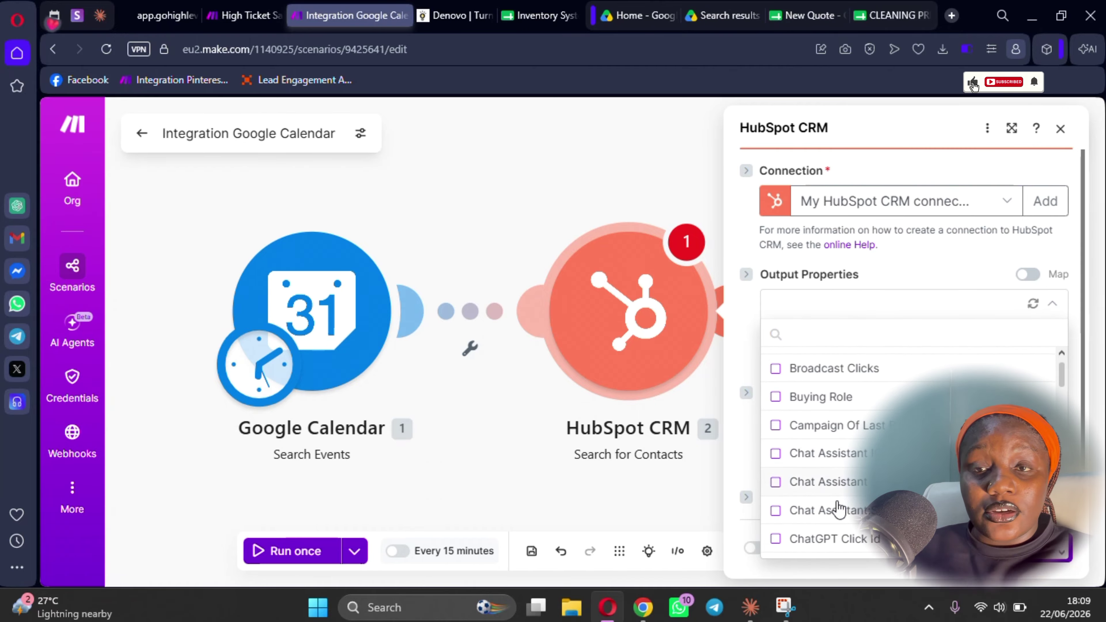
{"action": "scroll", "coordinate": [839, 519], "scroll_direction": "down", "scroll_amount": 3}
{"action": "scroll", "coordinate": [838, 521], "scroll_direction": "down", "scroll_amount": 3}
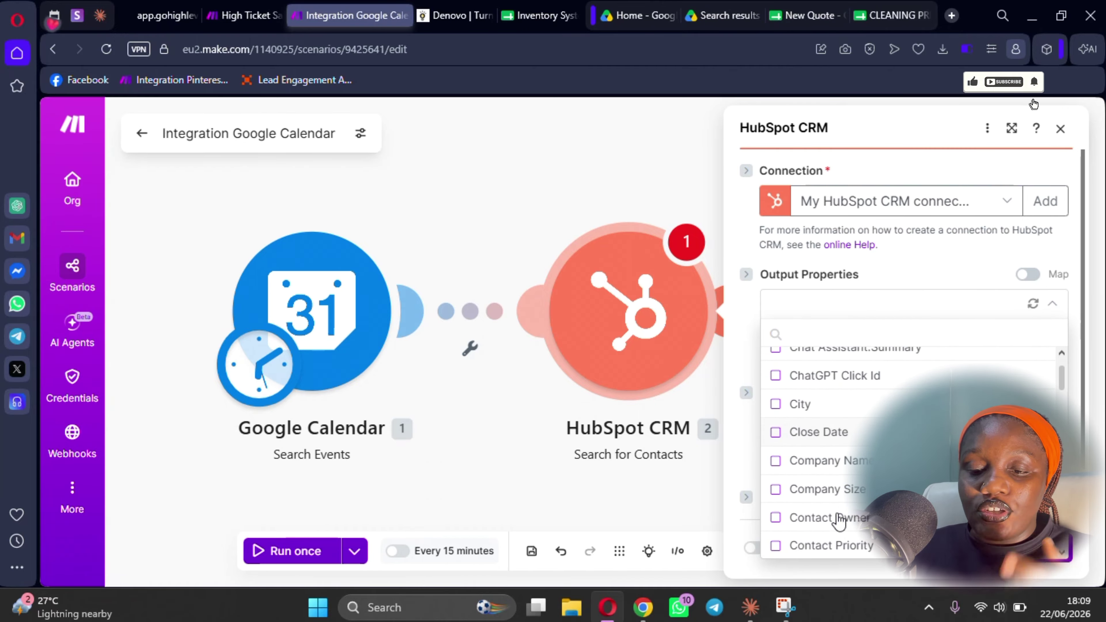
{"action": "left_click", "coordinate": [783, 465]}
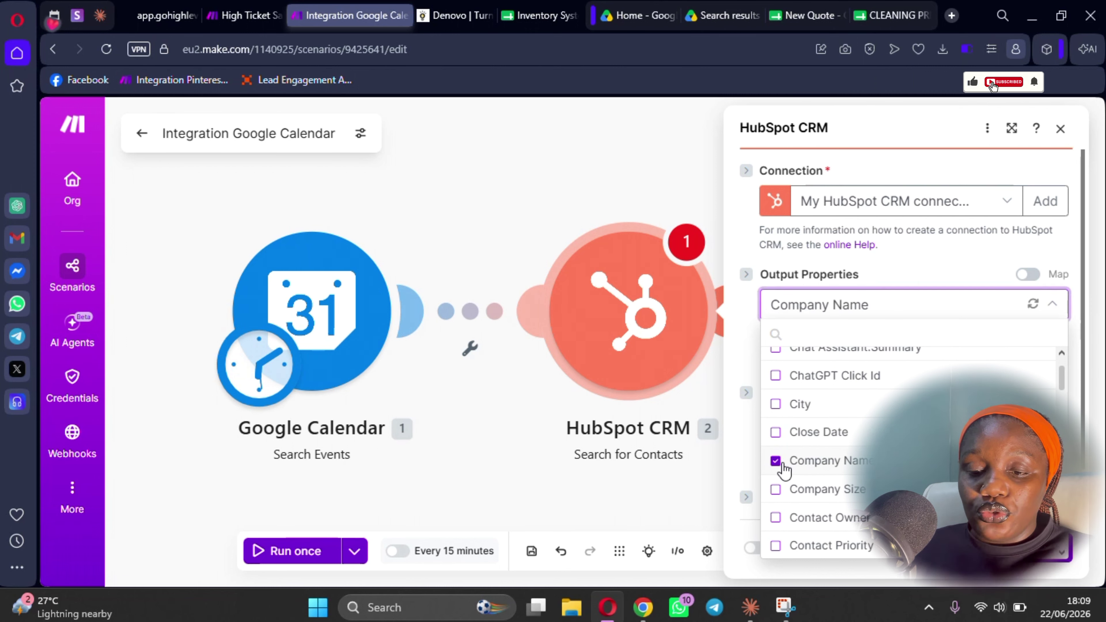
{"action": "scroll", "coordinate": [842, 484], "scroll_direction": "up", "scroll_amount": 5}
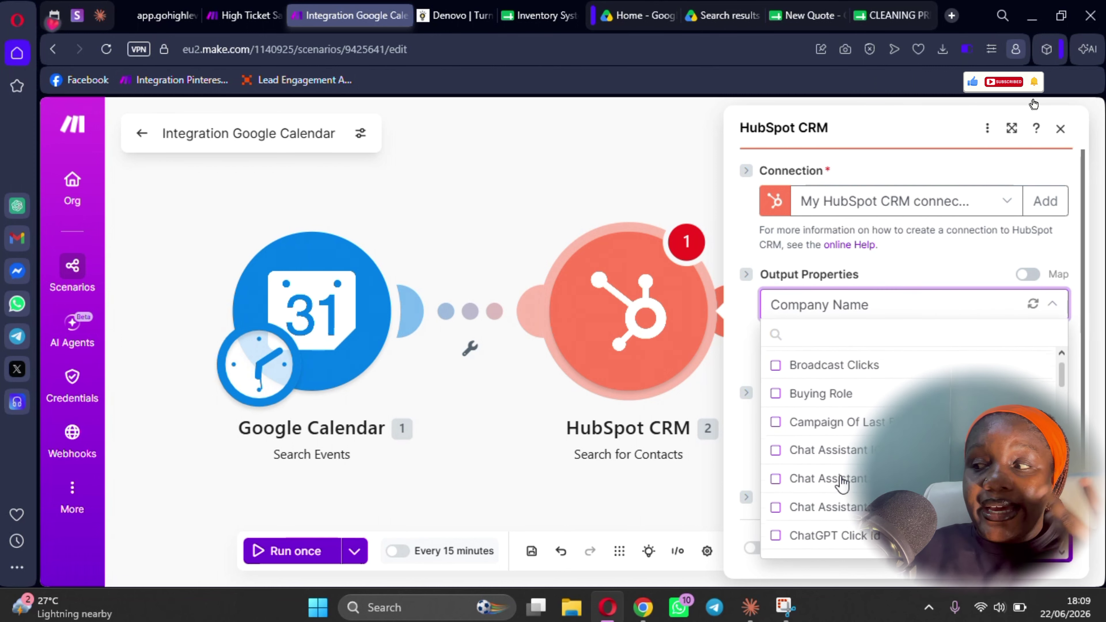
{"action": "scroll", "coordinate": [842, 483], "scroll_direction": "up", "scroll_amount": 3}
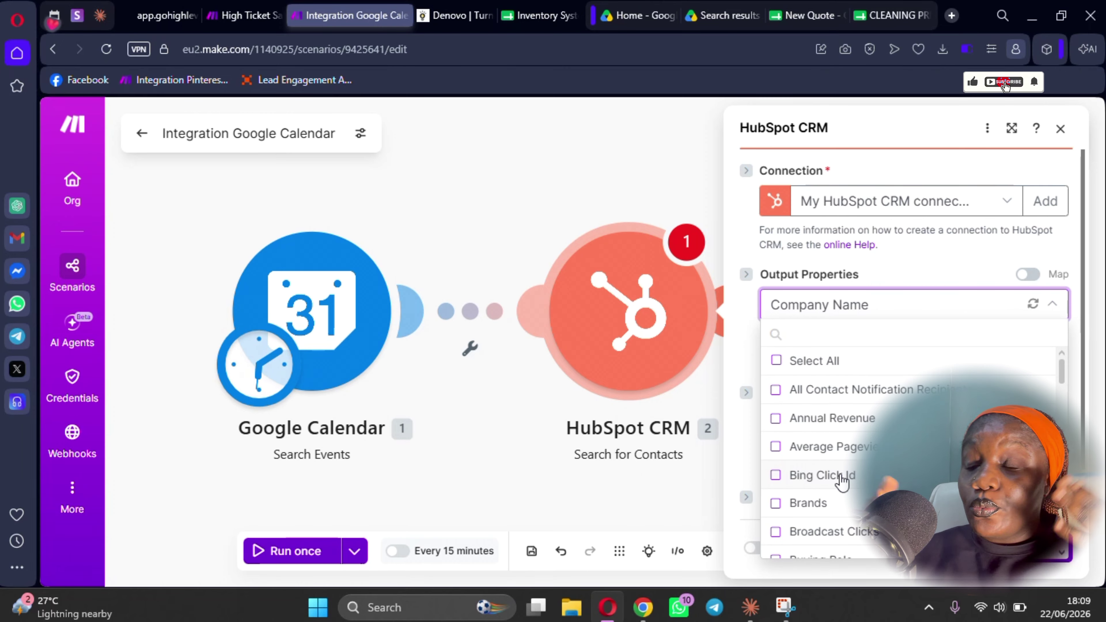
{"action": "scroll", "coordinate": [842, 479], "scroll_direction": "down", "scroll_amount": 8}
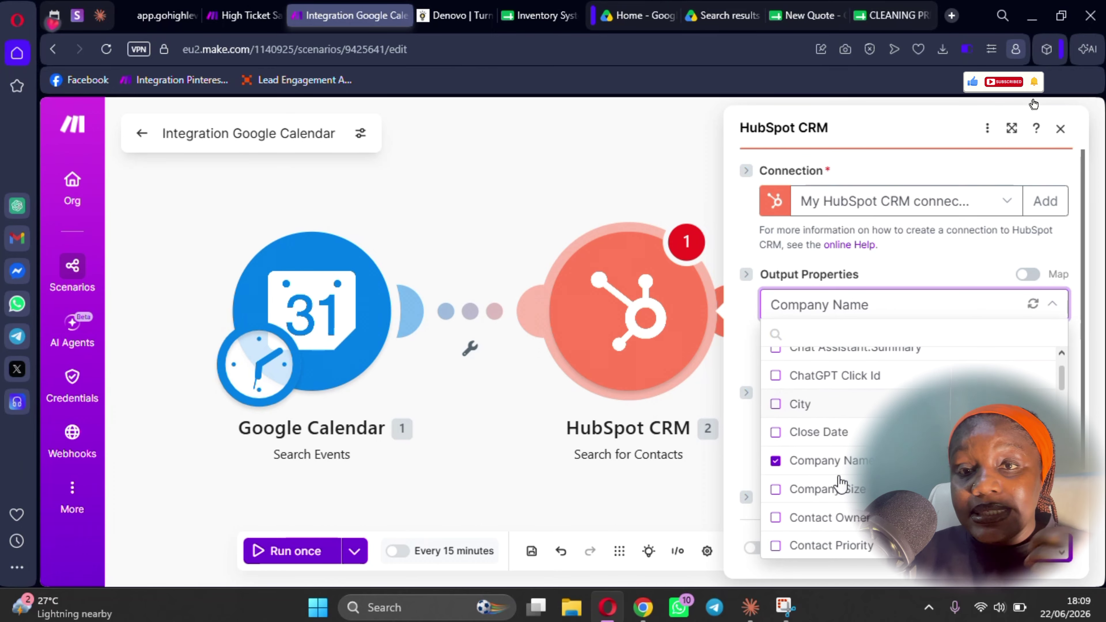
{"action": "scroll", "coordinate": [839, 488], "scroll_direction": "down", "scroll_amount": 1}
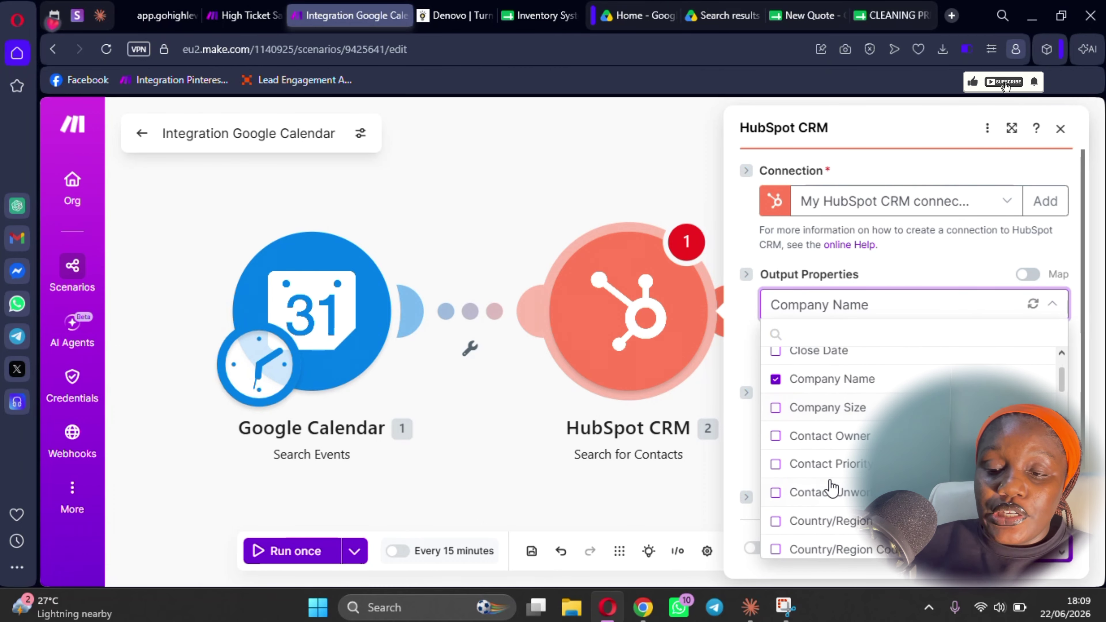
{"action": "left_click", "coordinate": [776, 464]}
- Also add Country/Region Code and Annual Revenue to the output properties
{"action": "scroll", "coordinate": [784, 466], "scroll_direction": "down", "scroll_amount": 5}
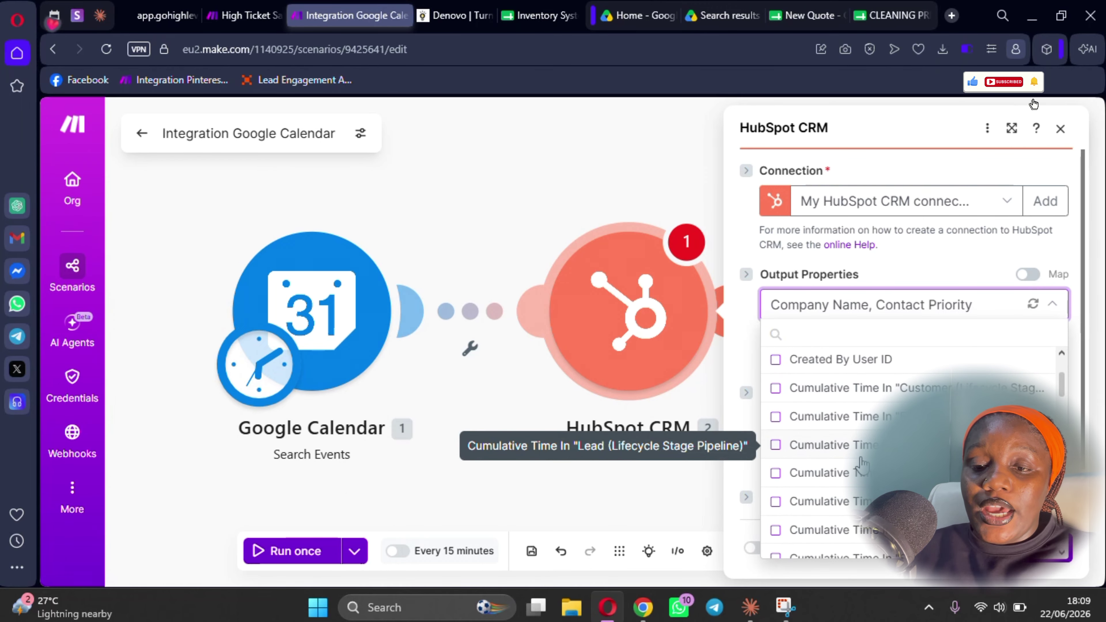
{"action": "scroll", "coordinate": [862, 466], "scroll_direction": "up", "scroll_amount": 5}
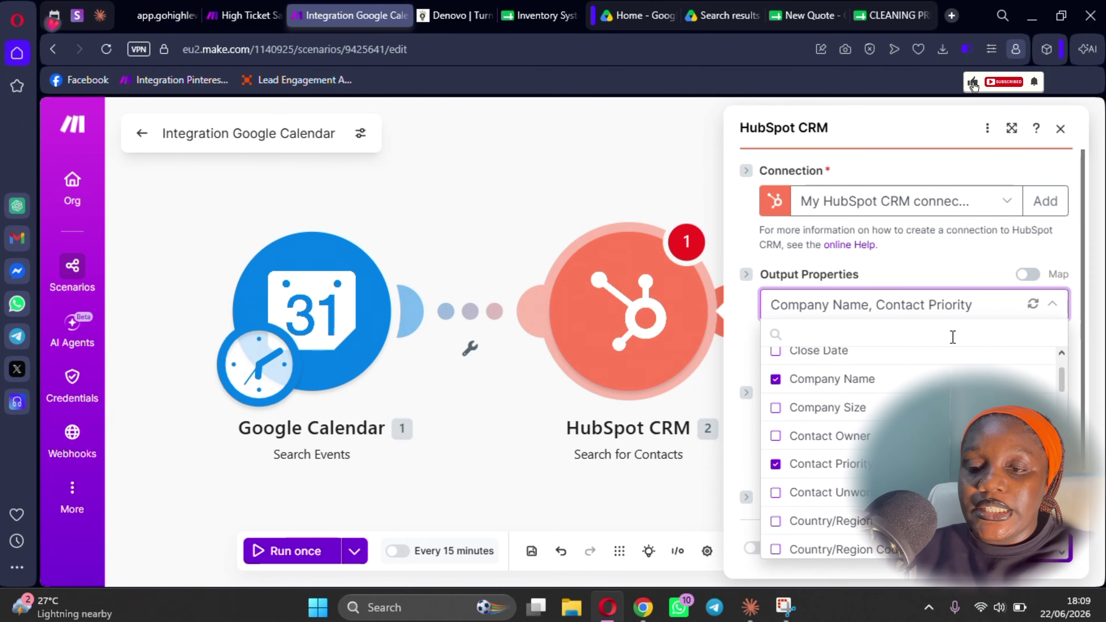
{"action": "scroll", "coordinate": [867, 465], "scroll_direction": "up", "scroll_amount": 3}
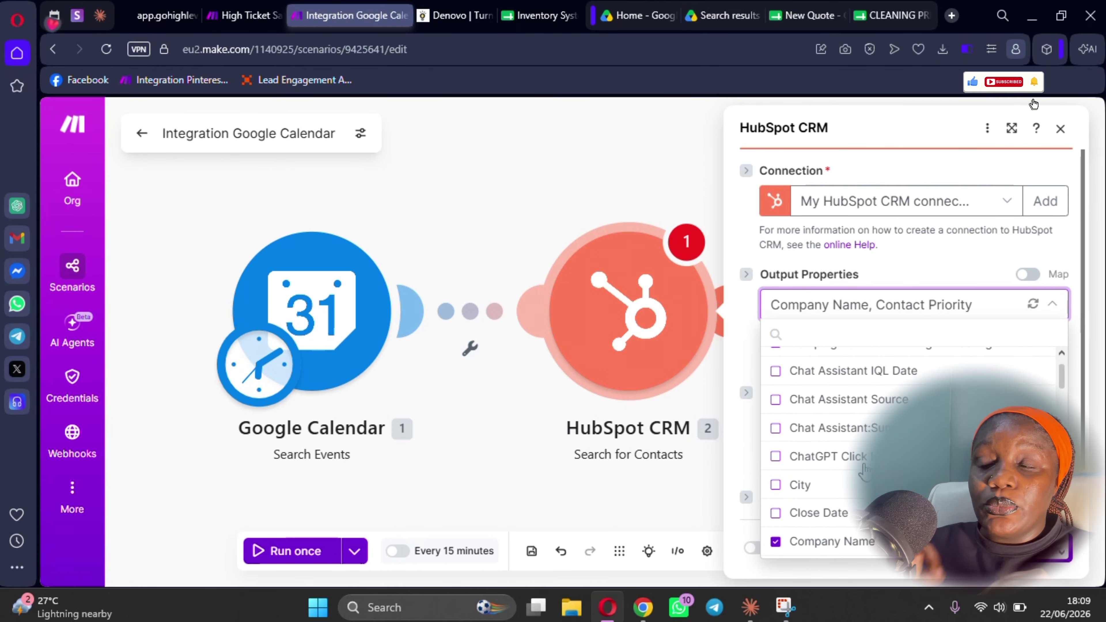
{"action": "scroll", "coordinate": [865, 470], "scroll_direction": "down", "scroll_amount": 3}
{"action": "scroll", "coordinate": [856, 473], "scroll_direction": "down", "scroll_amount": 2}
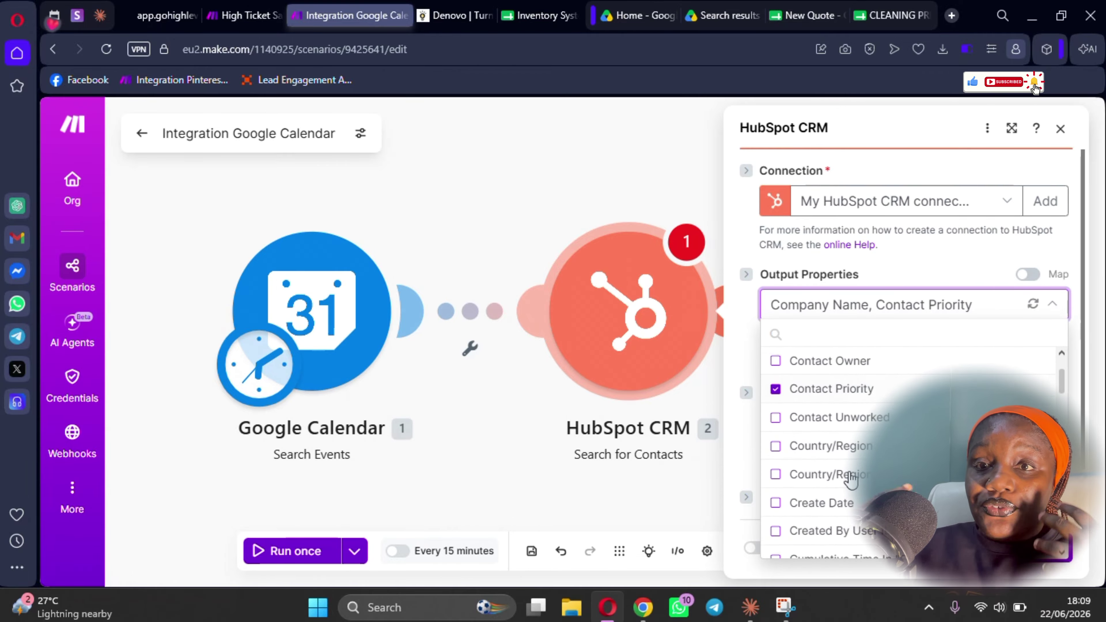
{"action": "left_click", "coordinate": [776, 468]}
{"action": "scroll", "coordinate": [827, 454], "scroll_direction": "up", "scroll_amount": 6}
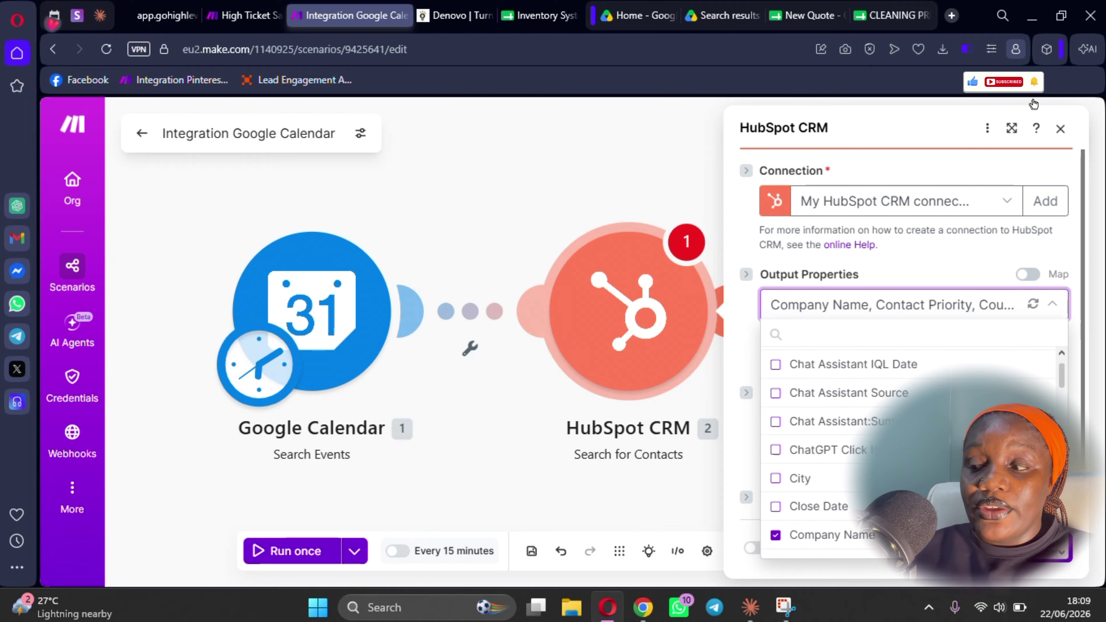
{"action": "scroll", "coordinate": [849, 453], "scroll_direction": "up", "scroll_amount": 3}
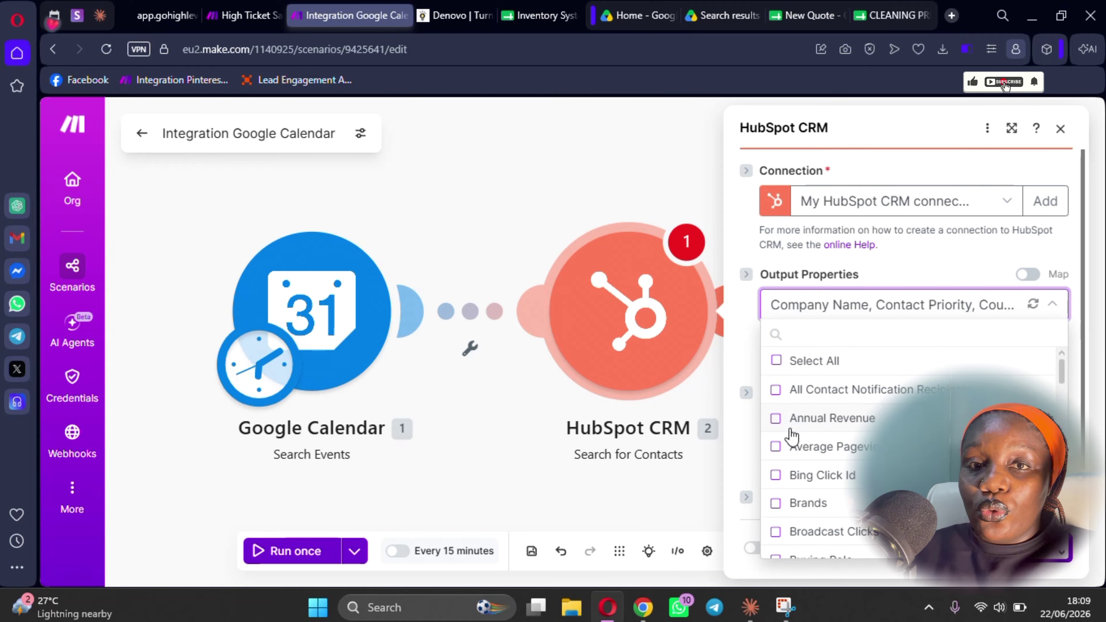
{"action": "left_click", "coordinate": [777, 419]}
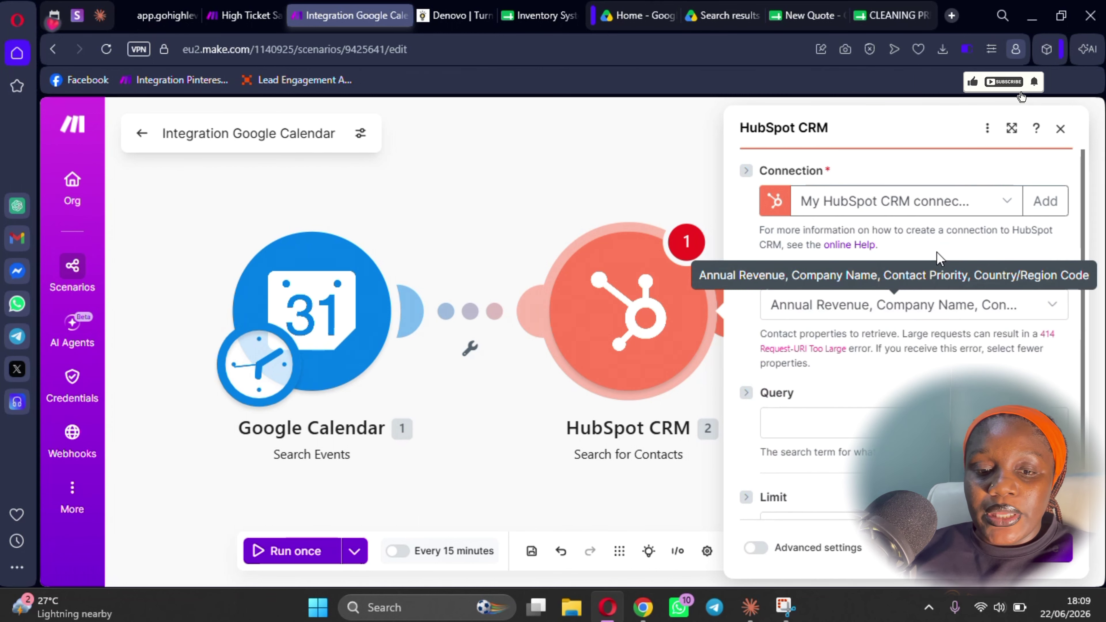
{"action": "left_click", "coordinate": [938, 305]}
- Map the contact search Query to the Google Calendar Attendees[] Email
{"action": "scroll", "coordinate": [840, 436], "scroll_direction": "down", "scroll_amount": 1}
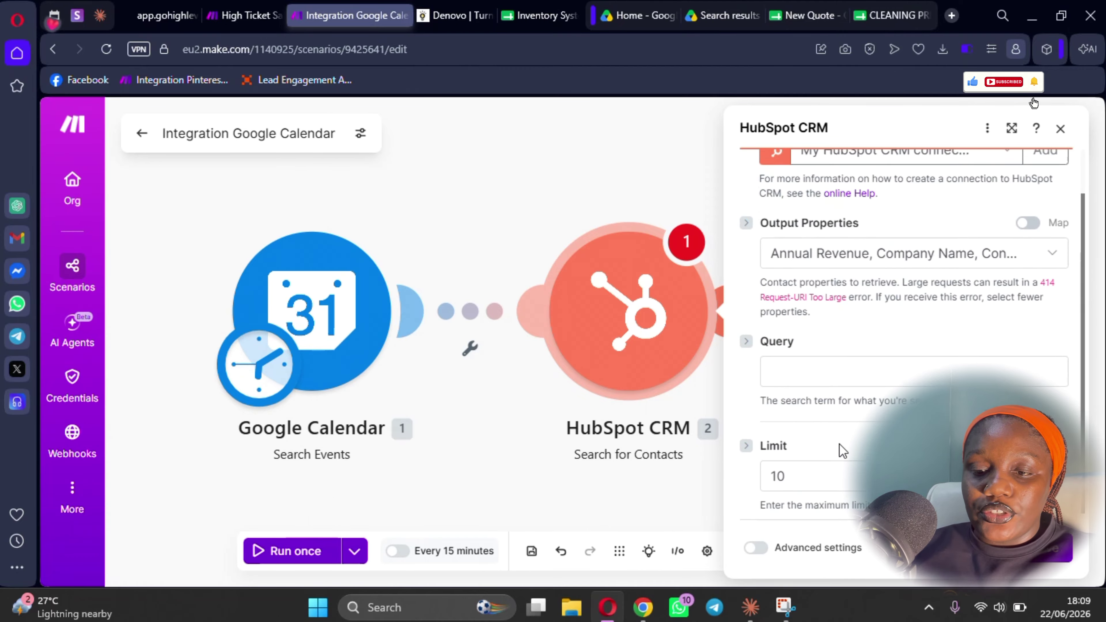
{"action": "left_click", "coordinate": [831, 374]}
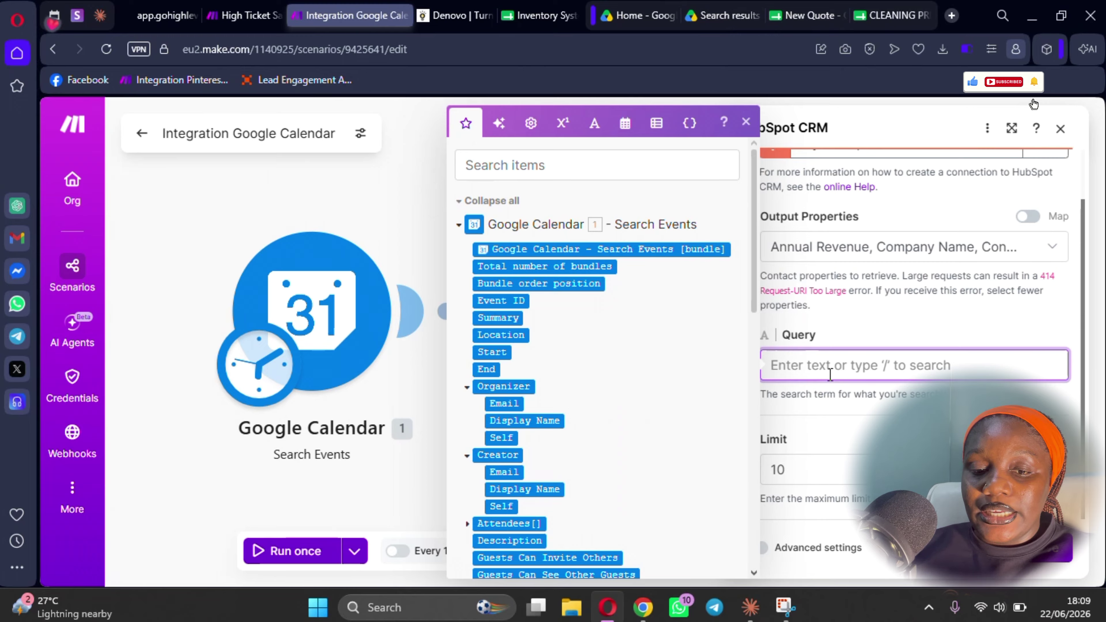
{"action": "scroll", "coordinate": [525, 359], "scroll_direction": "down", "scroll_amount": 2}
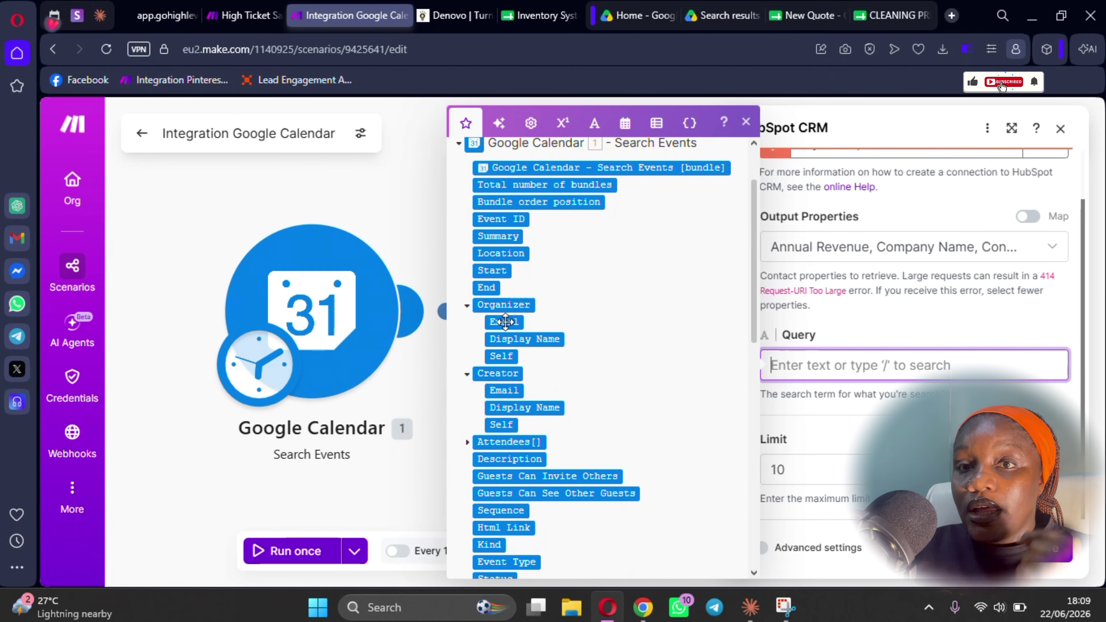
{"action": "scroll", "coordinate": [511, 364], "scroll_direction": "down", "scroll_amount": 3}
{"action": "scroll", "coordinate": [511, 365], "scroll_direction": "down", "scroll_amount": 1}
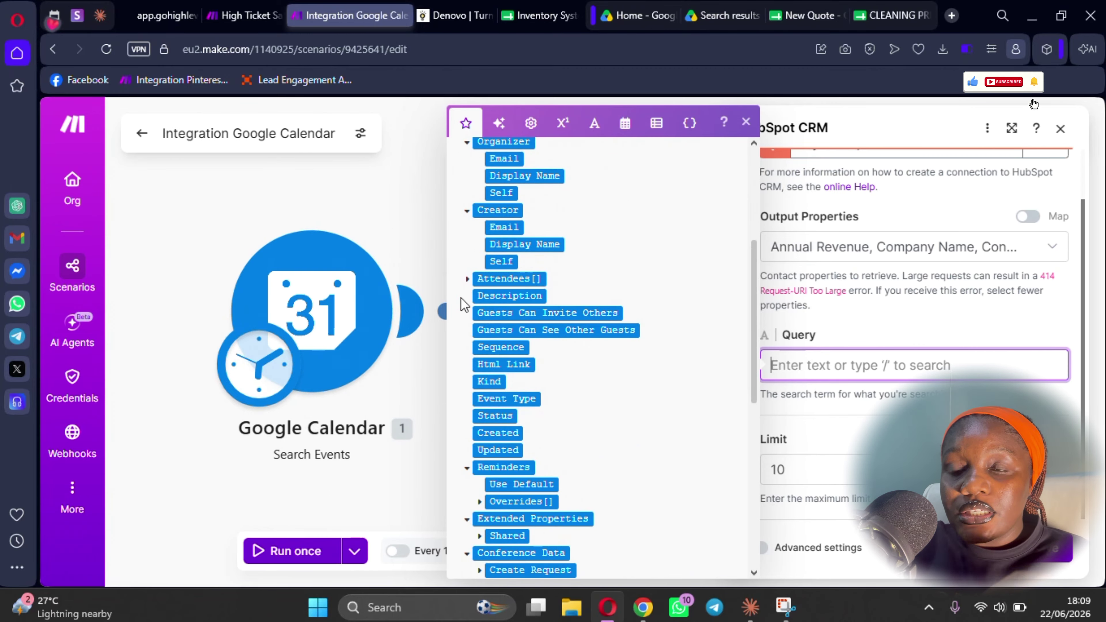
{"action": "left_click", "coordinate": [468, 280]}
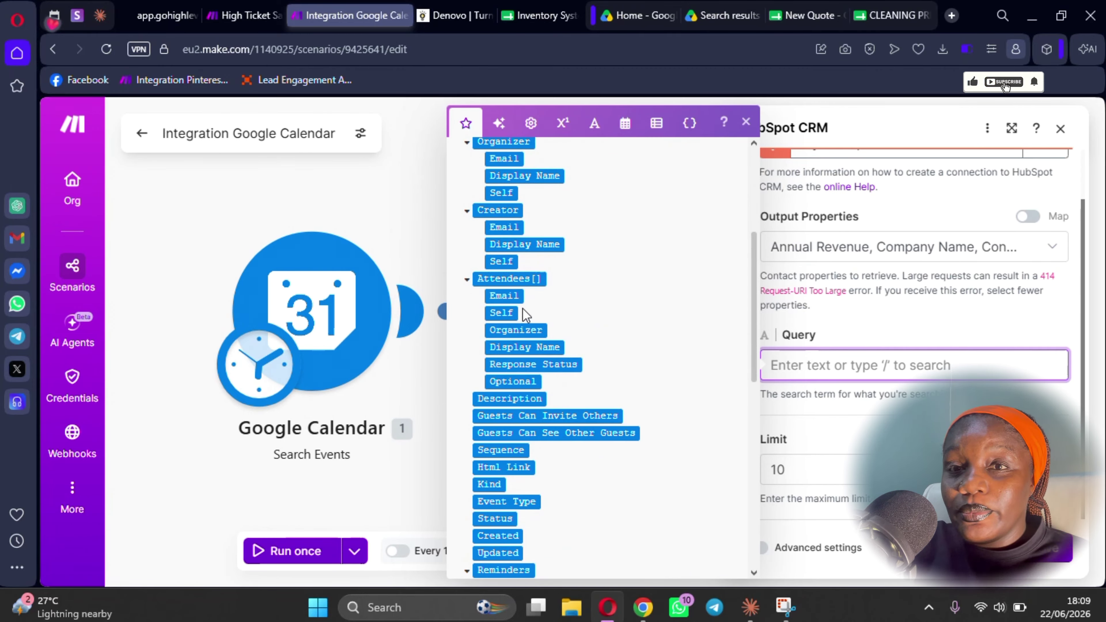
{"action": "left_click", "coordinate": [511, 297]}
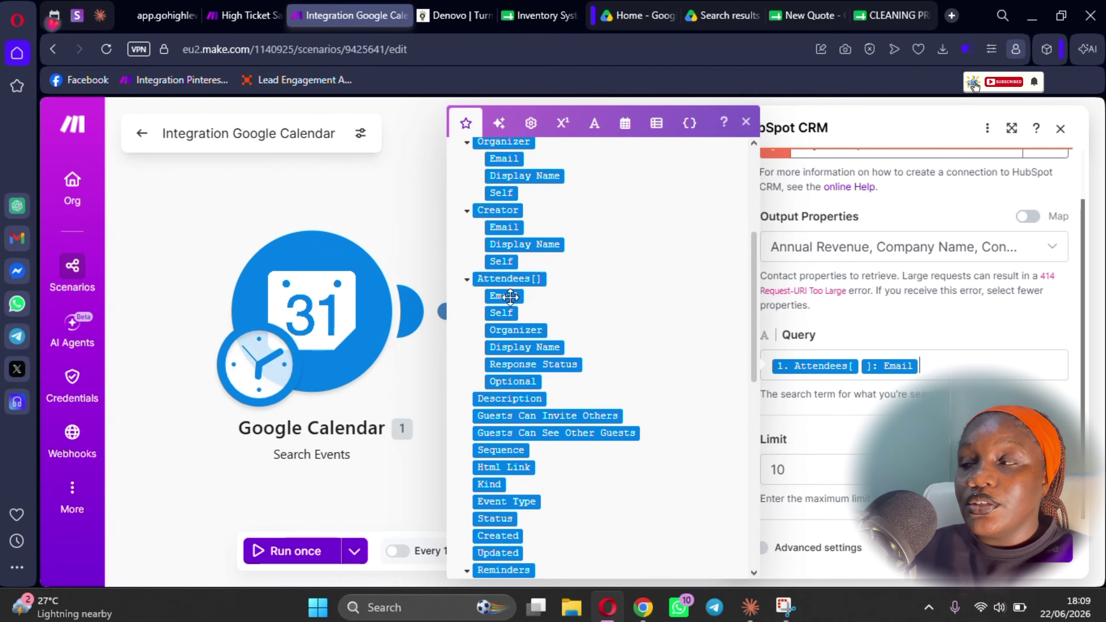
{"action": "left_click", "coordinate": [1047, 549]}
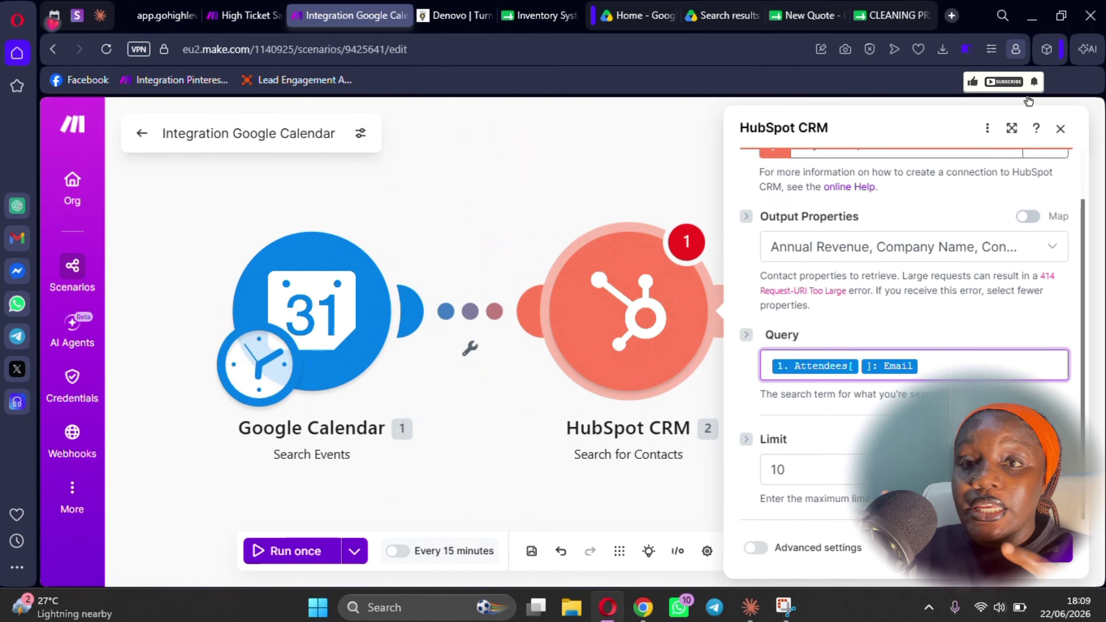
- Change the result Limit from 10 to 1 and save the HubSpot settings
{"action": "double_click", "coordinate": [894, 418]}
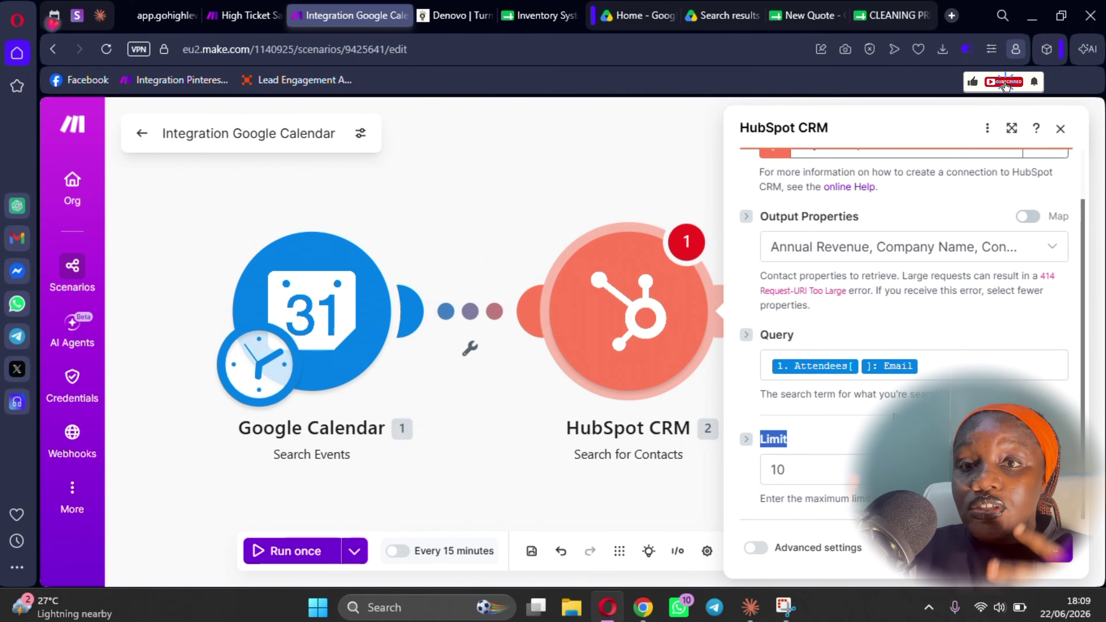
{"action": "left_click", "coordinate": [804, 470]}
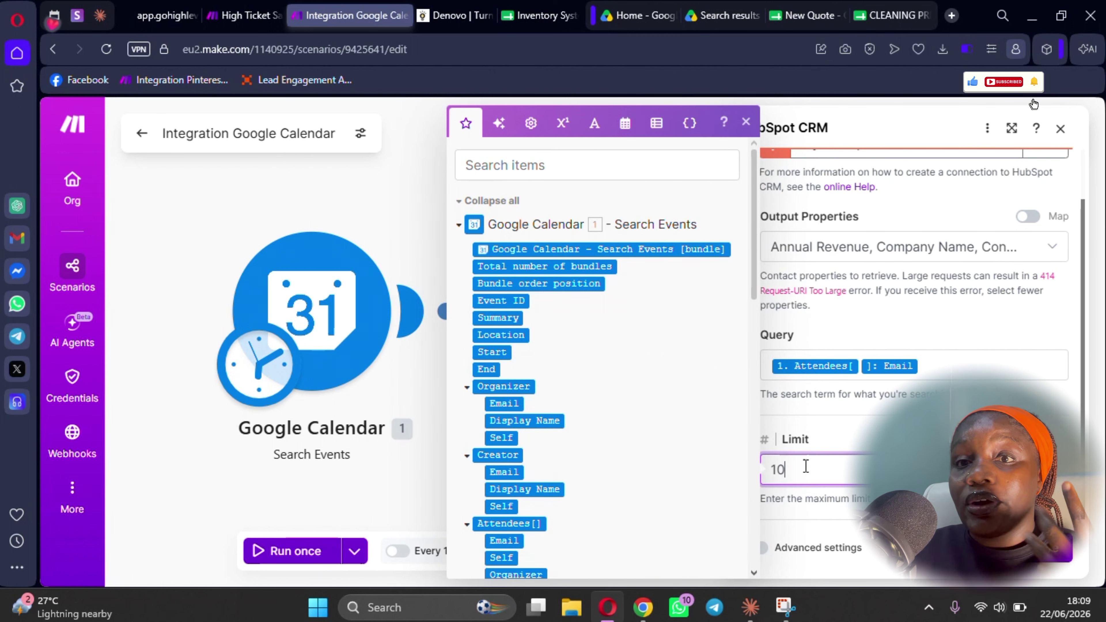
{"action": "key", "text": "BackSpace"}
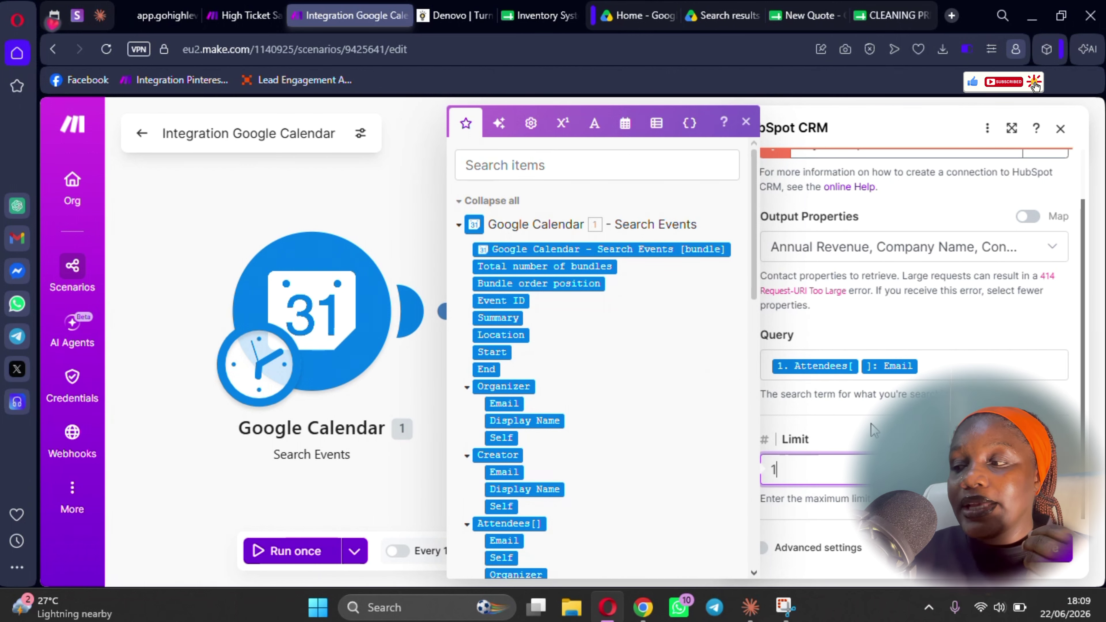
{"action": "left_click", "coordinate": [873, 425]}
{"action": "scroll", "coordinate": [871, 421], "scroll_direction": "up", "scroll_amount": 1}
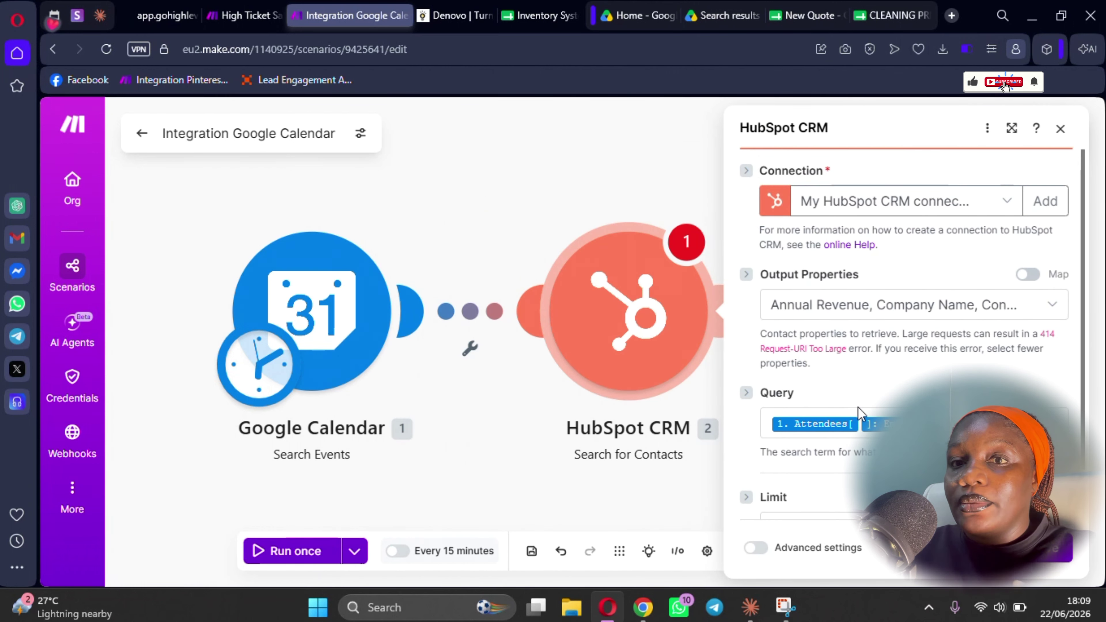
{"action": "scroll", "coordinate": [891, 408], "scroll_direction": "down", "scroll_amount": 1}
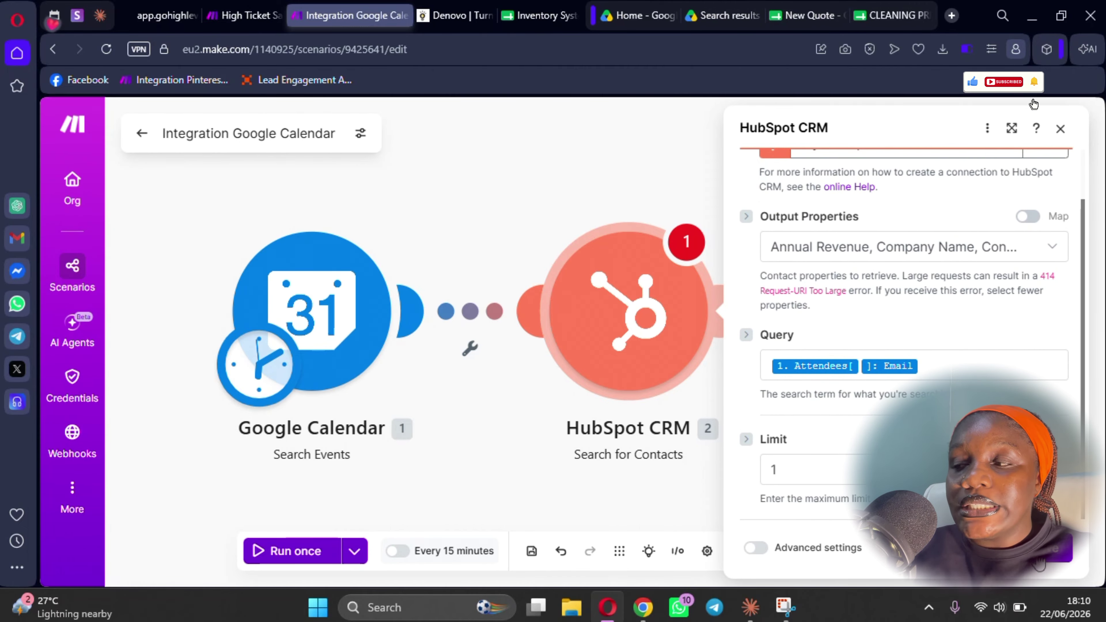
{"action": "left_click", "coordinate": [1056, 558]}
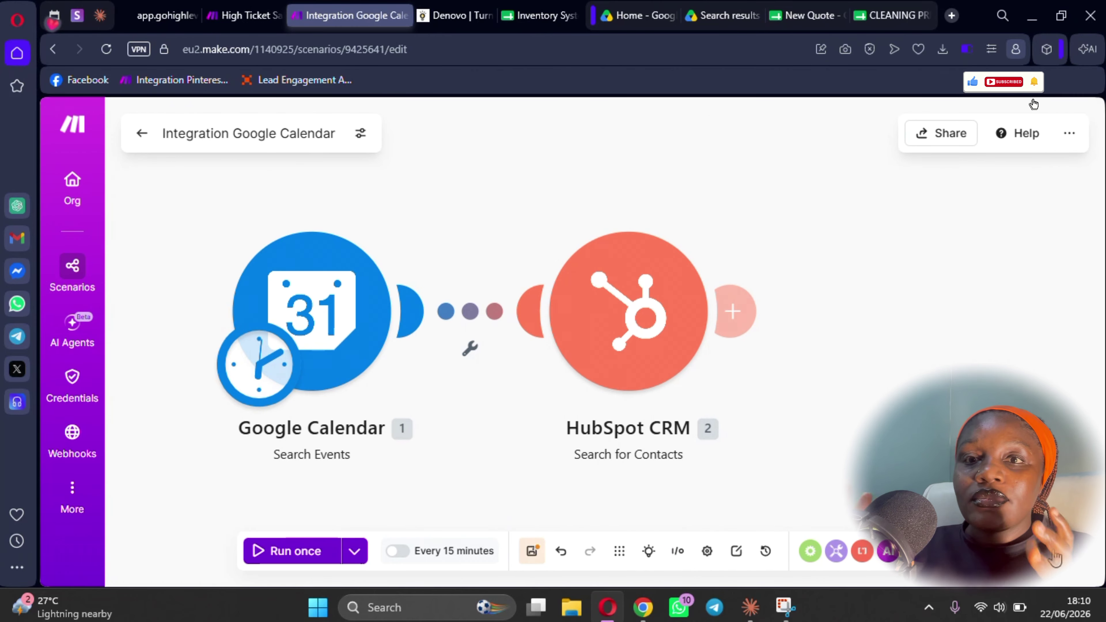
- Save the scenario and open the app search for a module after HubSpot
{"action": "left_click", "coordinate": [532, 558]}
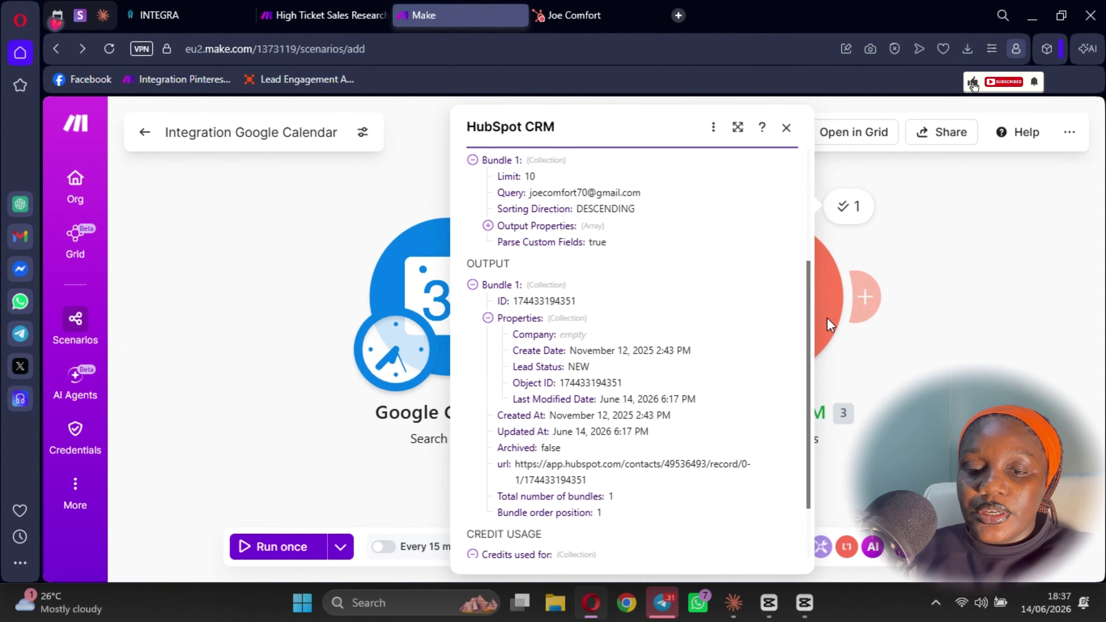
{"action": "left_click", "coordinate": [827, 318]}
{"action": "left_click", "coordinate": [927, 267]}
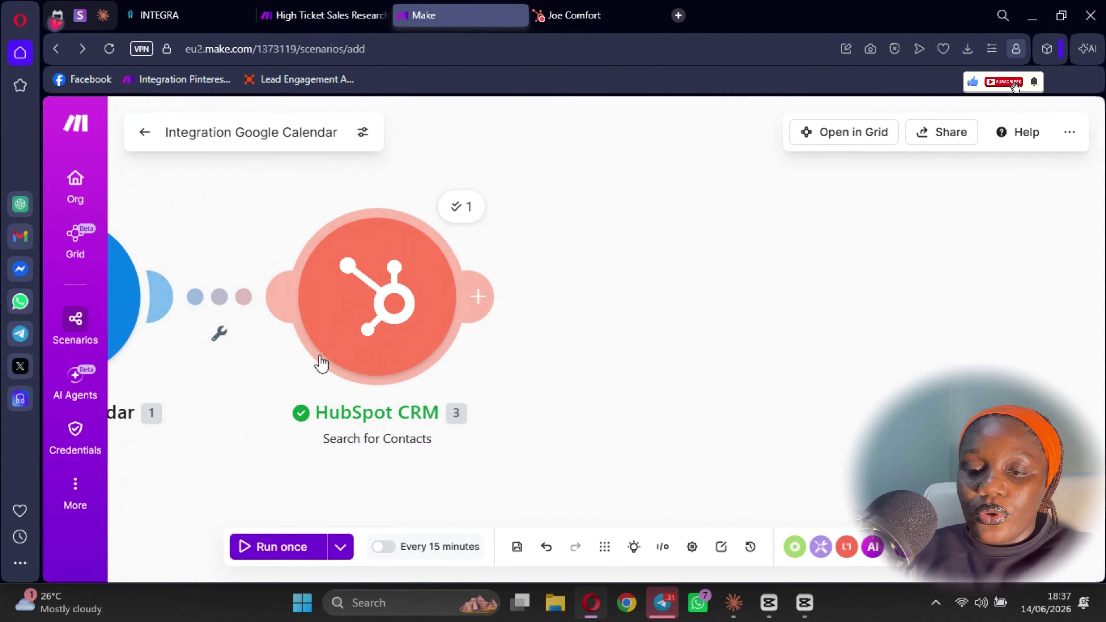
- Test-run only the HubSpot contact search using a sample attendee e-mail address
{"action": "right_click", "coordinate": [376, 308]}
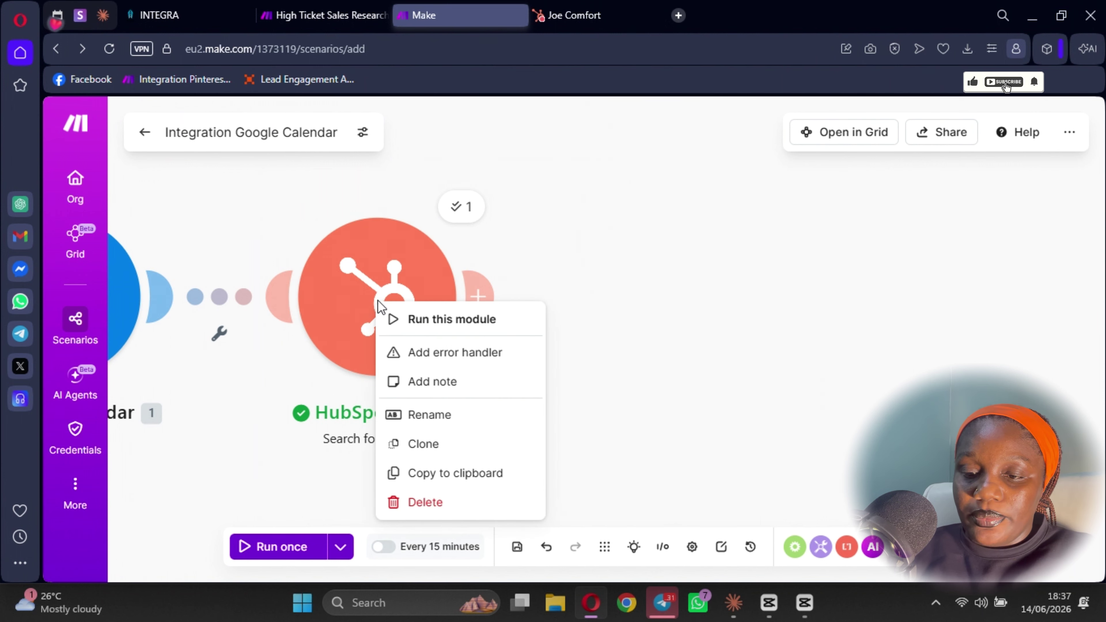
{"action": "left_click", "coordinate": [445, 319]}
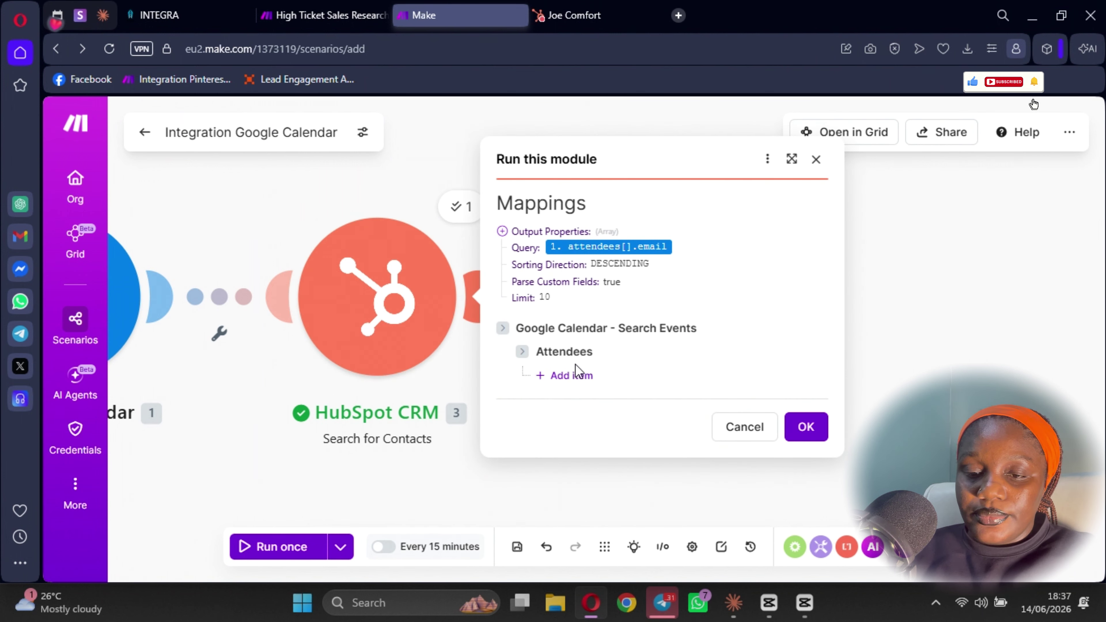
{"action": "left_click", "coordinate": [578, 377]}
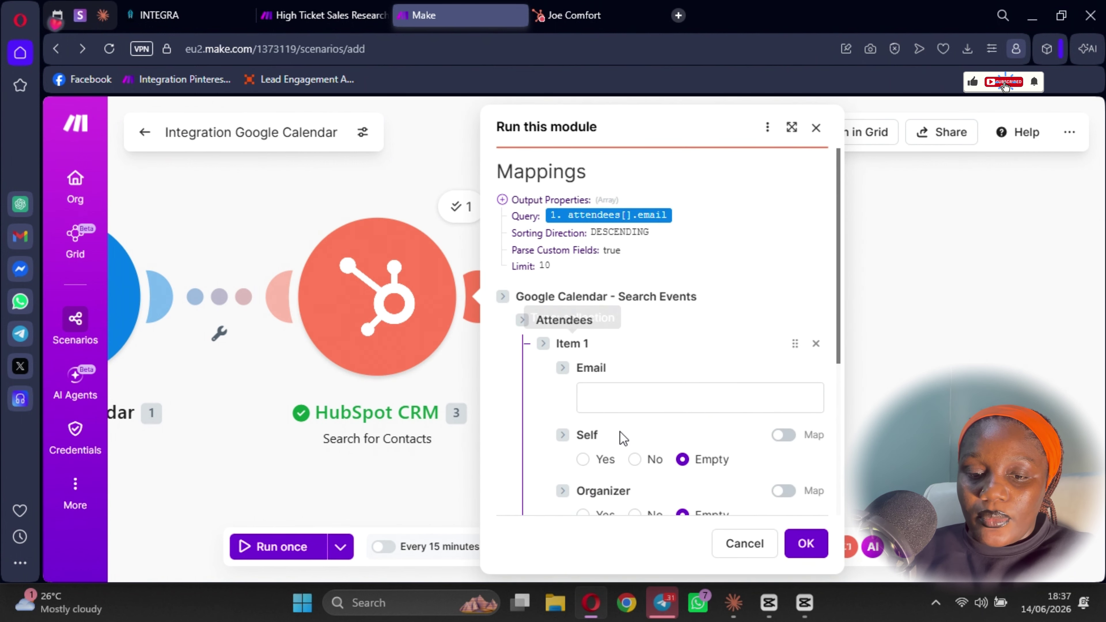
{"action": "left_click", "coordinate": [607, 396]}
{"action": "left_click", "coordinate": [718, 437]}
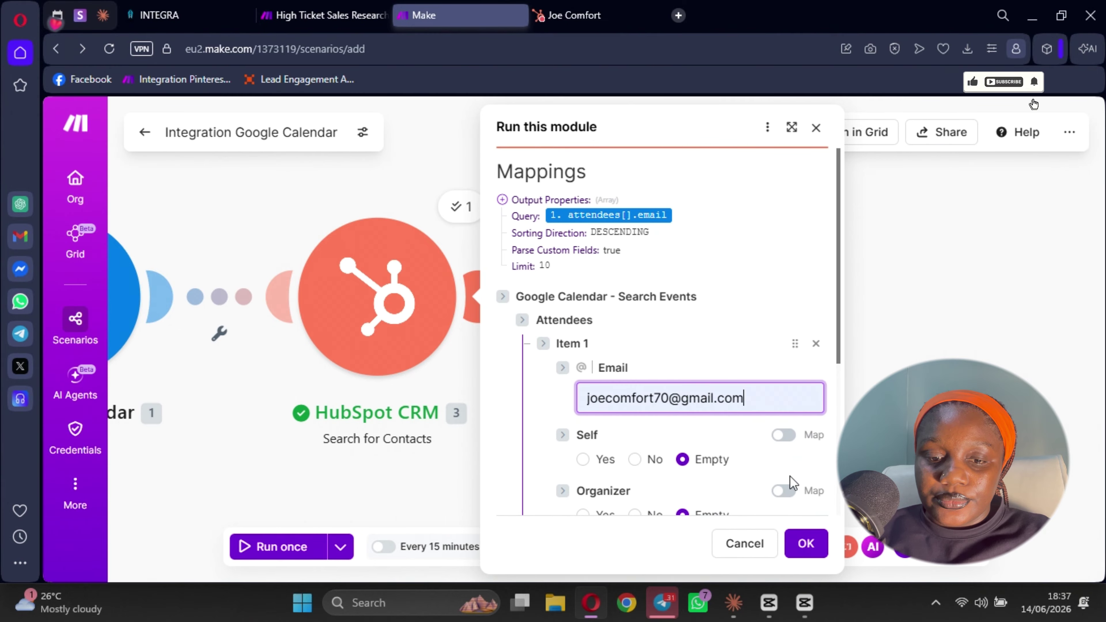
{"action": "left_click", "coordinate": [806, 544]}
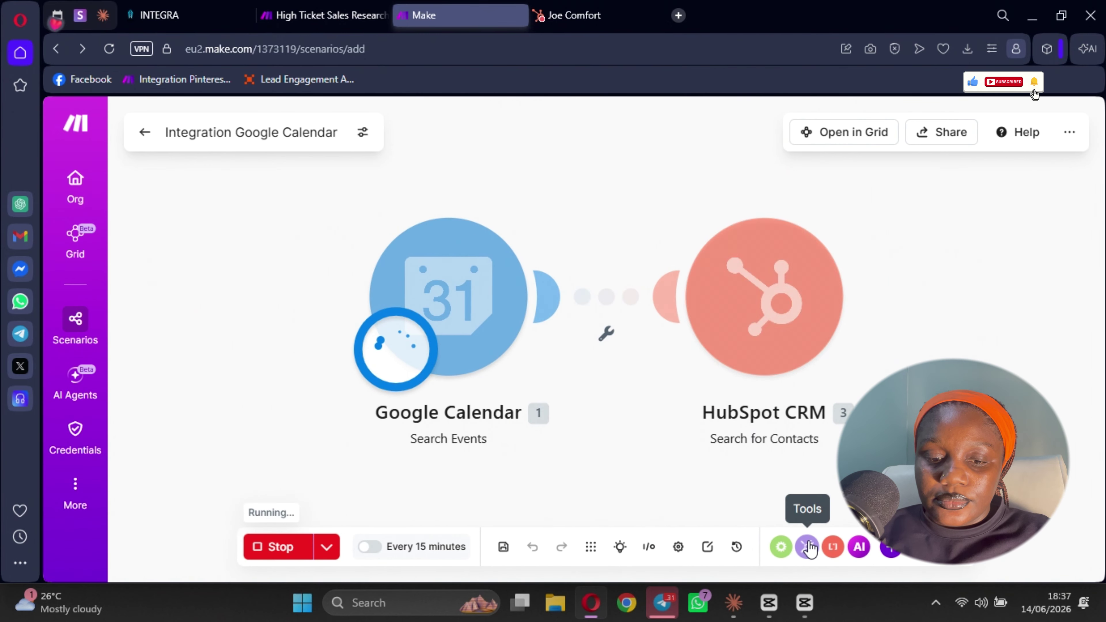
- Check the found contact's properties, then add a new module after HubSpot CRM
{"action": "scroll", "coordinate": [584, 436], "scroll_direction": "down", "scroll_amount": 3}
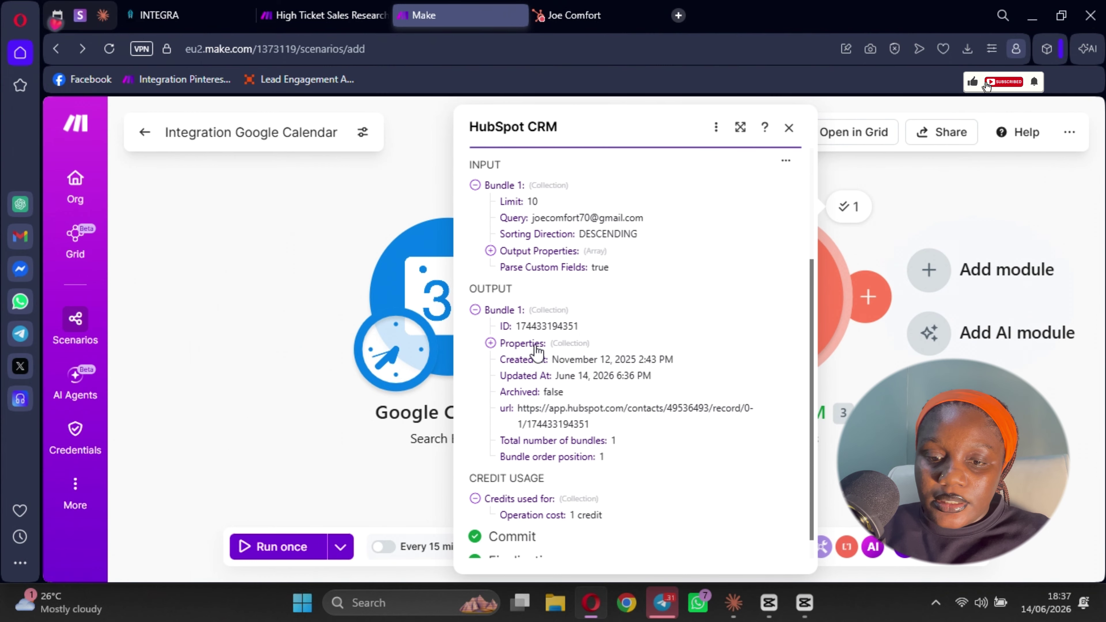
{"action": "left_click", "coordinate": [490, 343]}
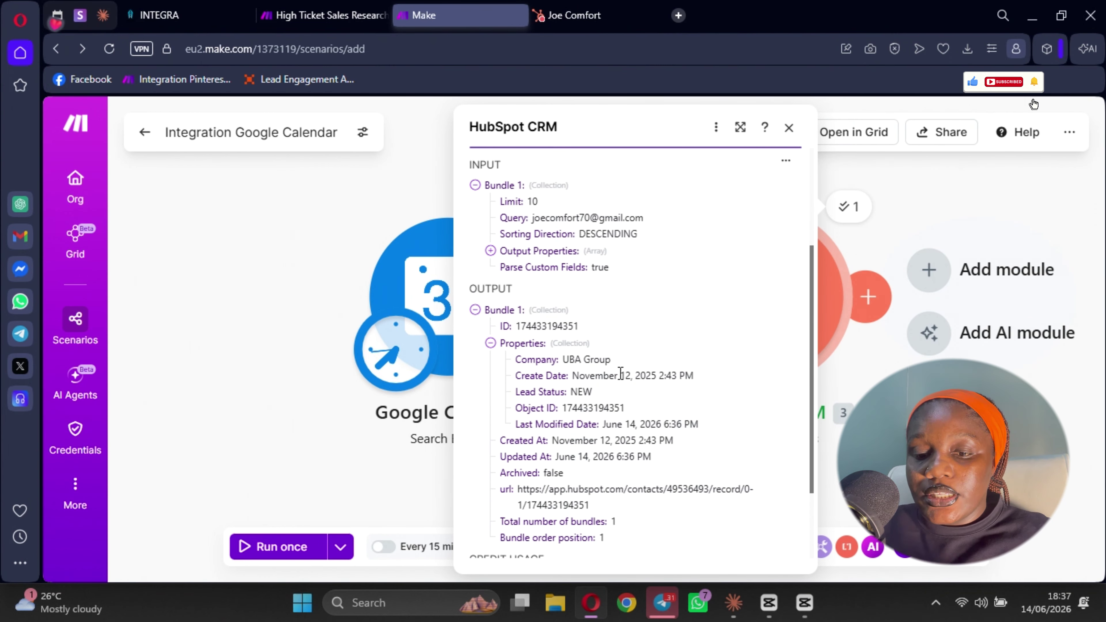
{"action": "mouse_move", "coordinate": [593, 373]}
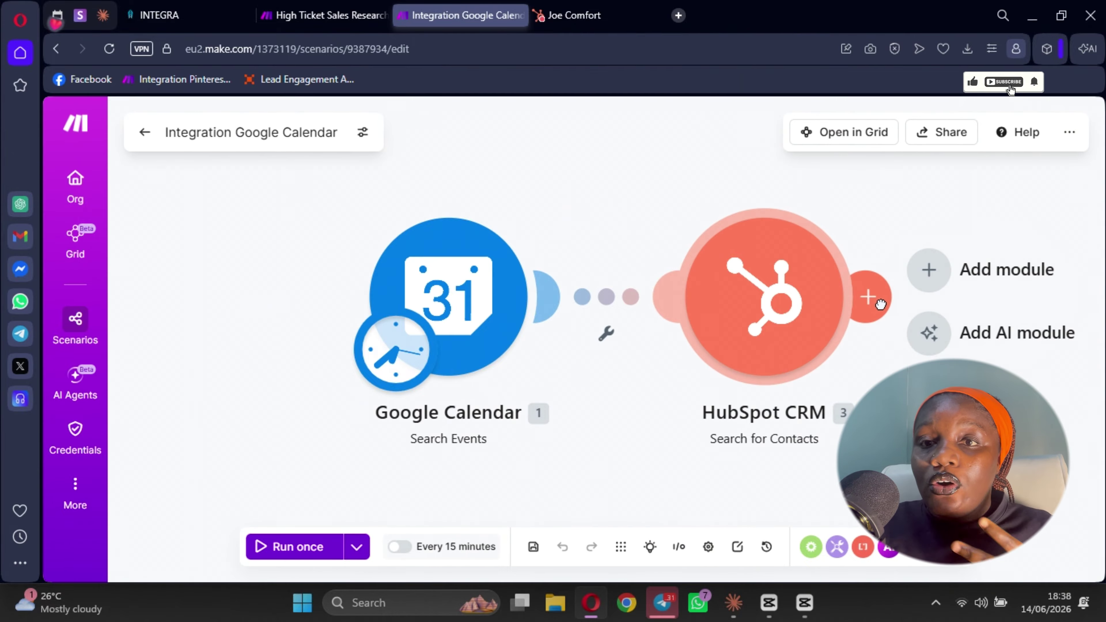
{"action": "left_click", "coordinate": [867, 298]}
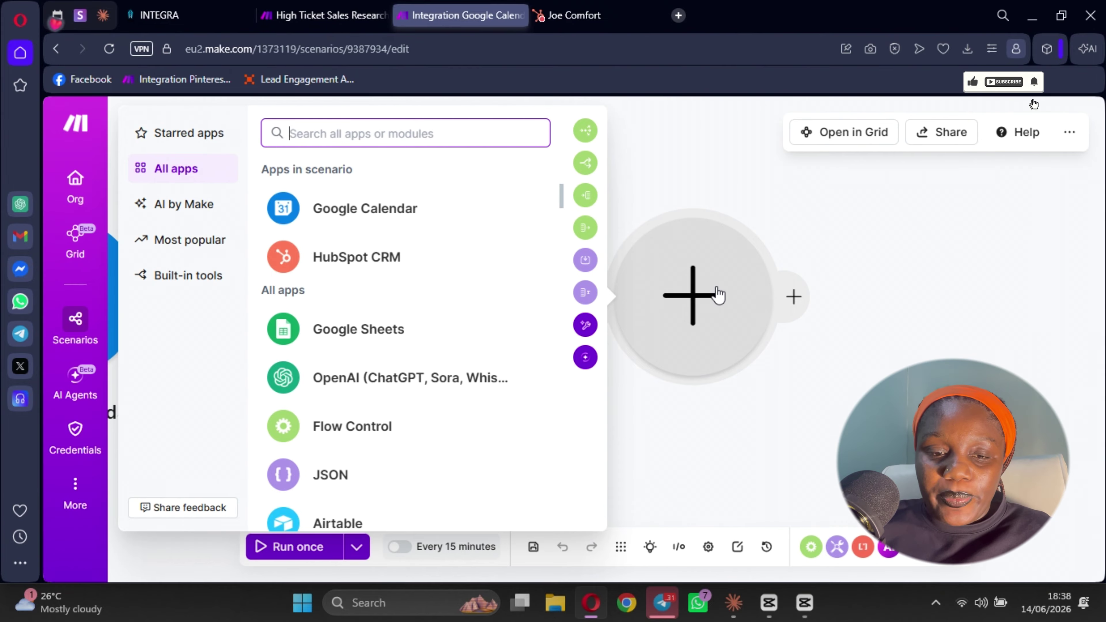
- Search apps for Perplexity and add Perplexity AI's Create a chat completion module
{"action": "type", "text": "oe"}
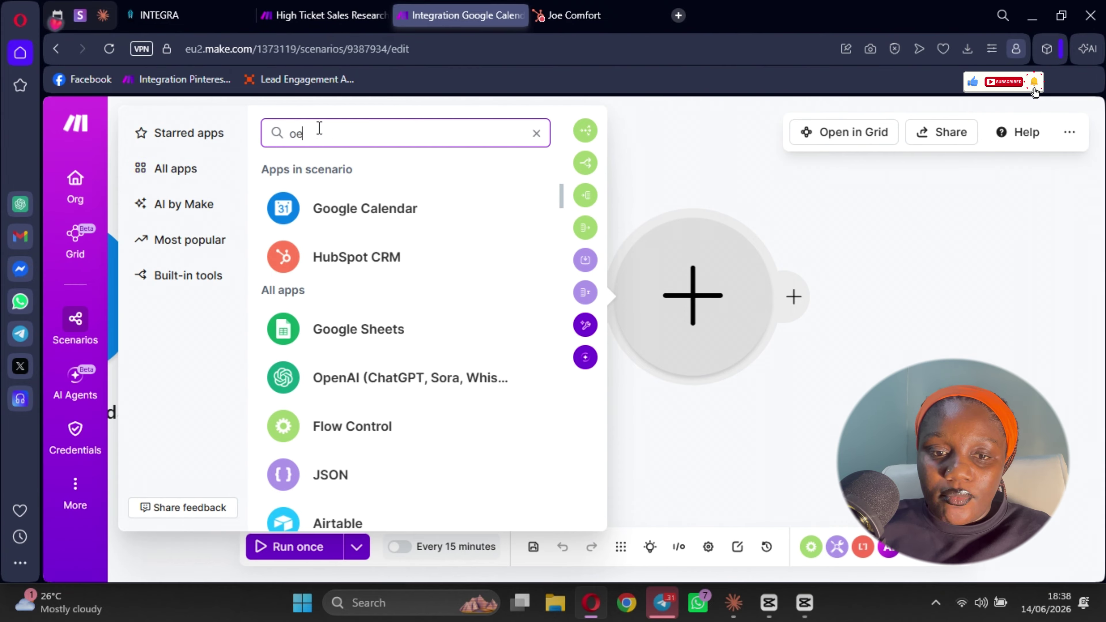
{"action": "type", "text": "per"}
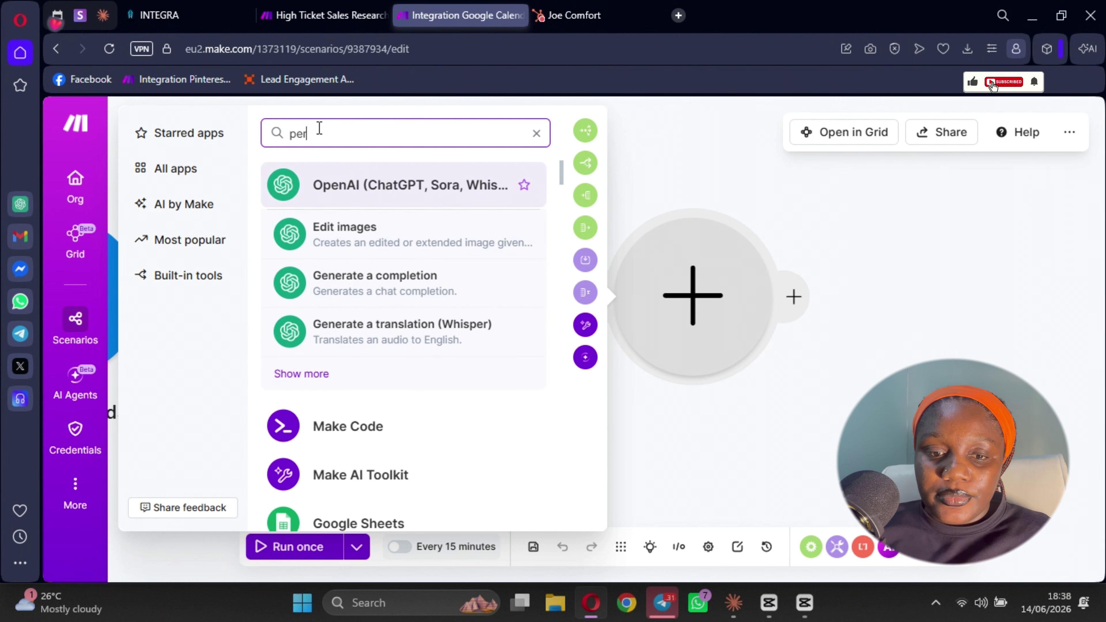
{"action": "type", "text": "p"}
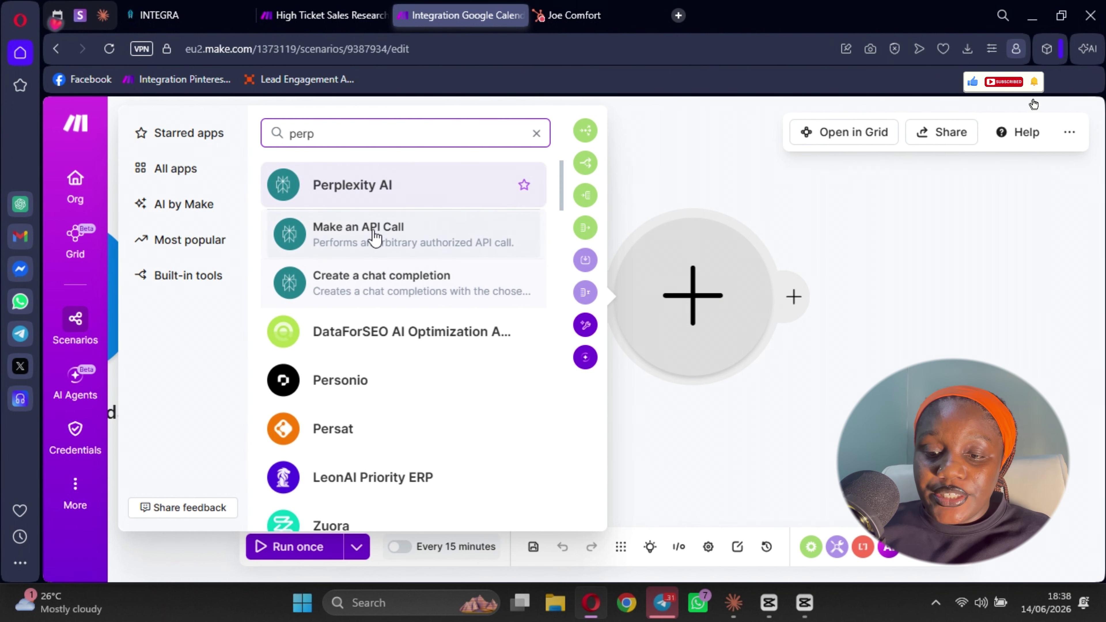
{"action": "left_click", "coordinate": [367, 278]}
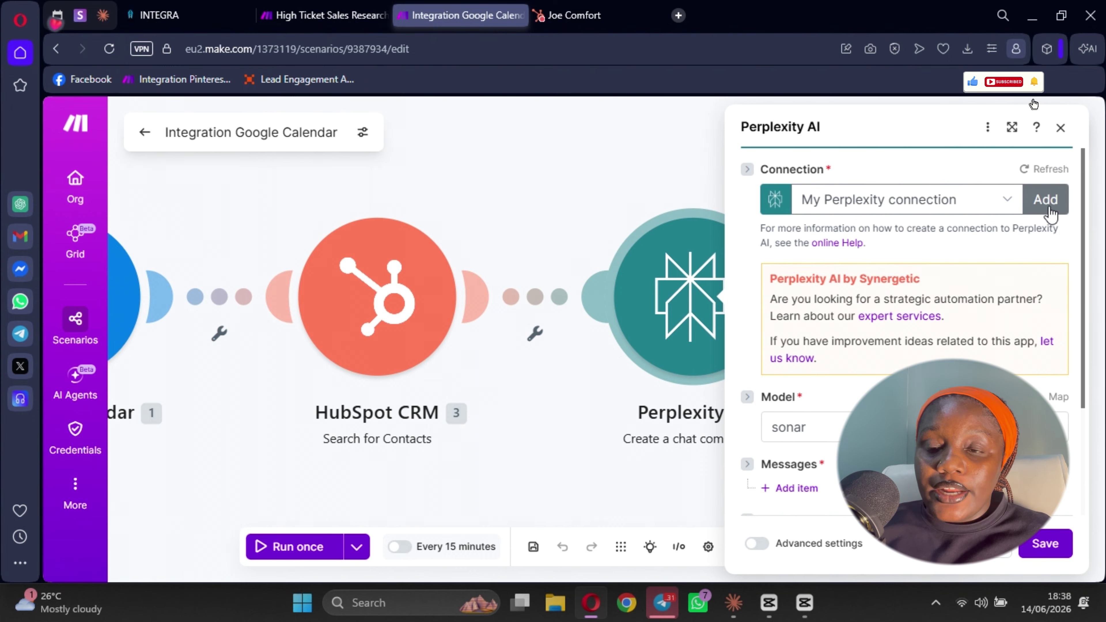
- Keep the existing Perplexity connection and sonar model, and add an empty first message item
{"action": "left_click", "coordinate": [1045, 199]}
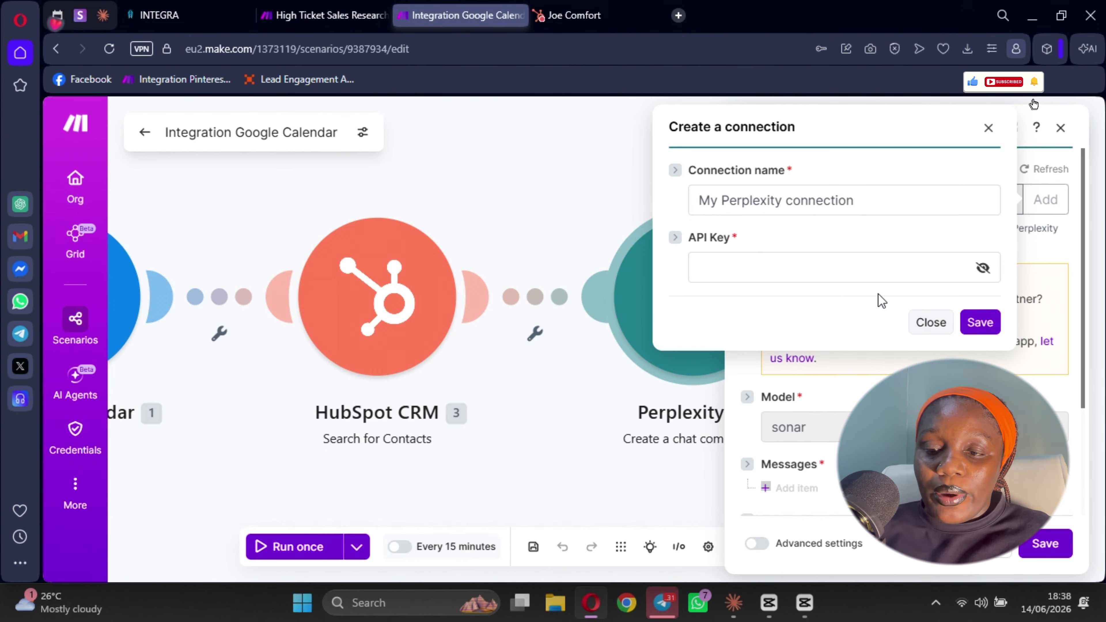
{"action": "left_click", "coordinate": [989, 128]}
{"action": "scroll", "coordinate": [827, 261], "scroll_direction": "down", "scroll_amount": 3}
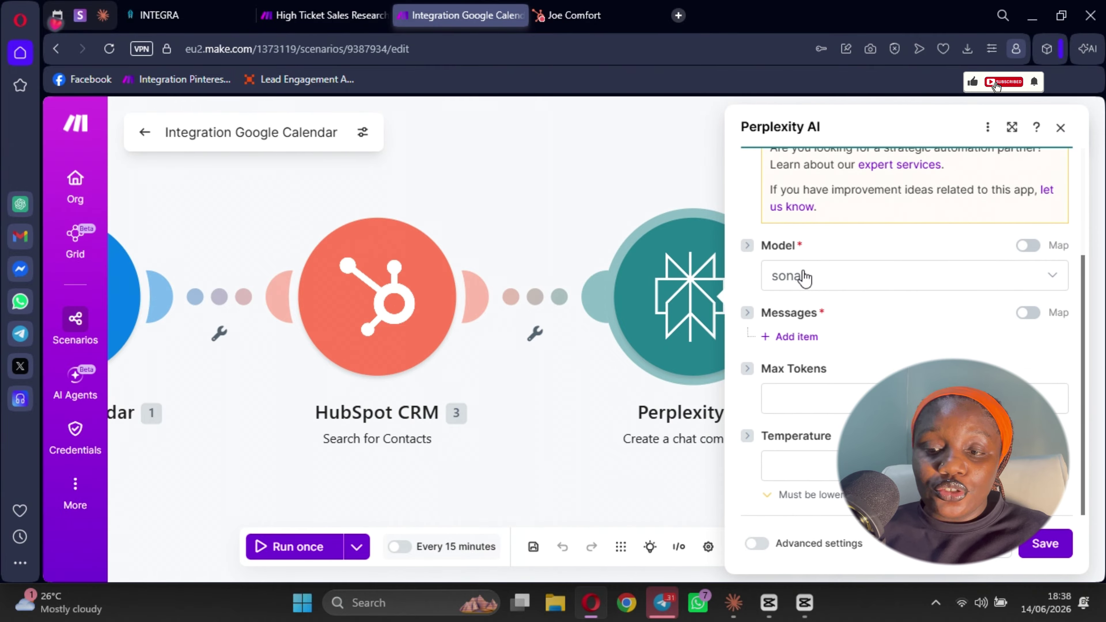
{"action": "left_click", "coordinate": [805, 277]}
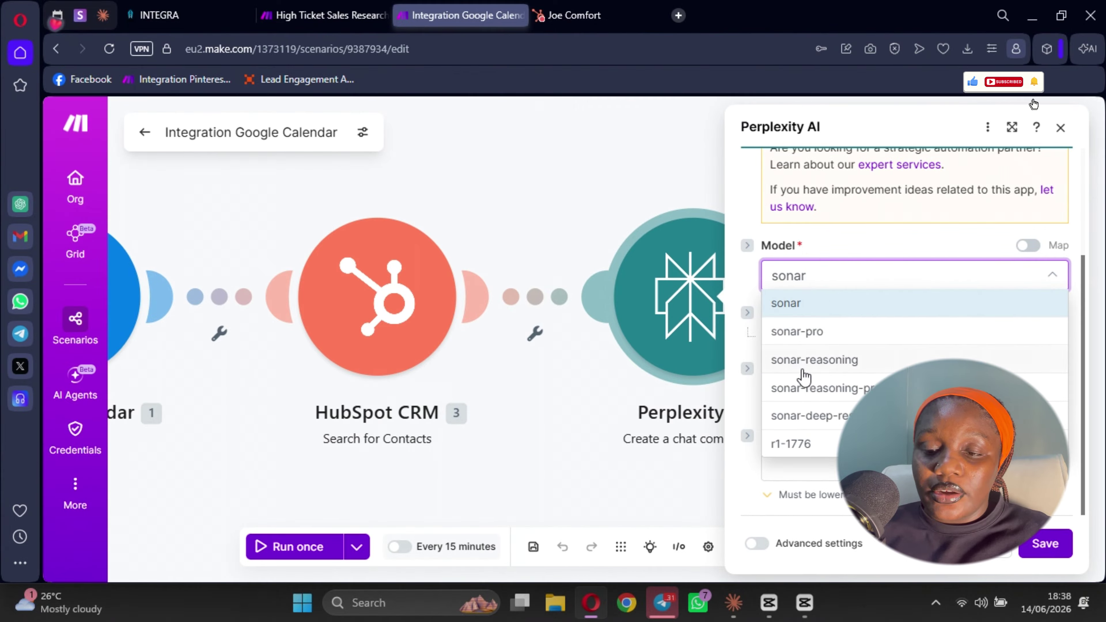
{"action": "left_click", "coordinate": [879, 228]}
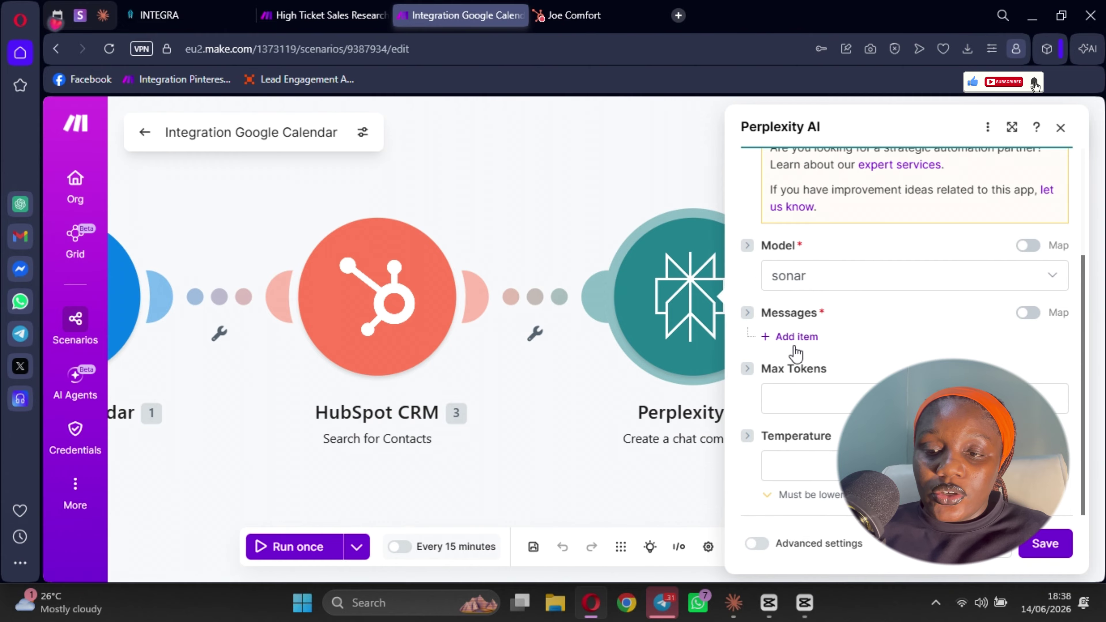
{"action": "left_click", "coordinate": [805, 337]}
{"action": "scroll", "coordinate": [845, 362], "scroll_direction": "down", "scroll_amount": 3}
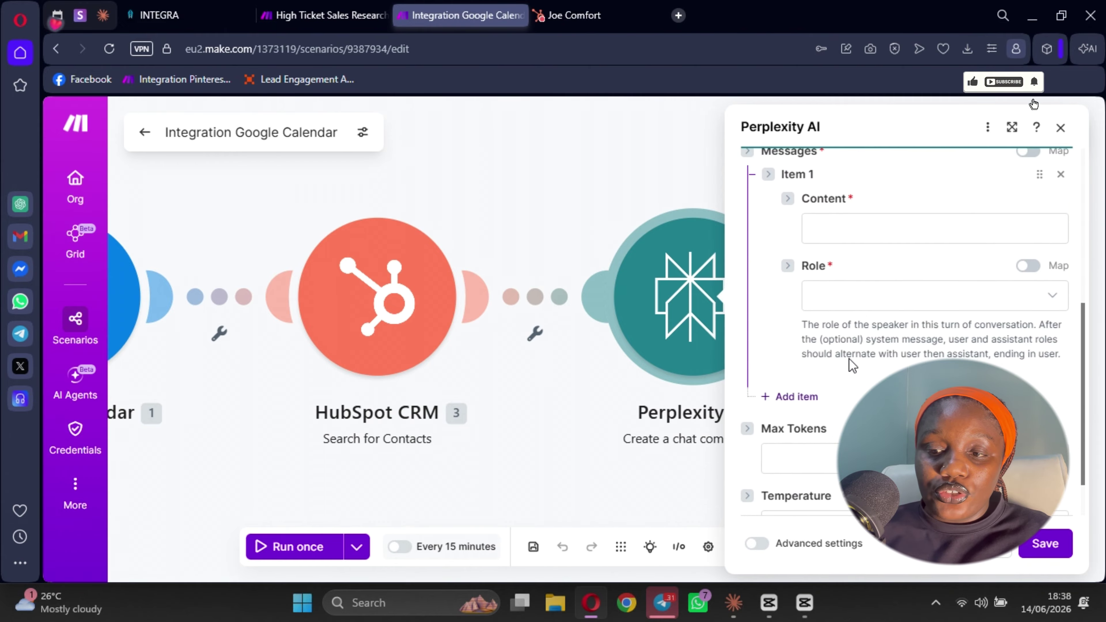
- Map the HubSpot contact's Properties: Company into the first message's Content
{"action": "left_click", "coordinate": [857, 230]}
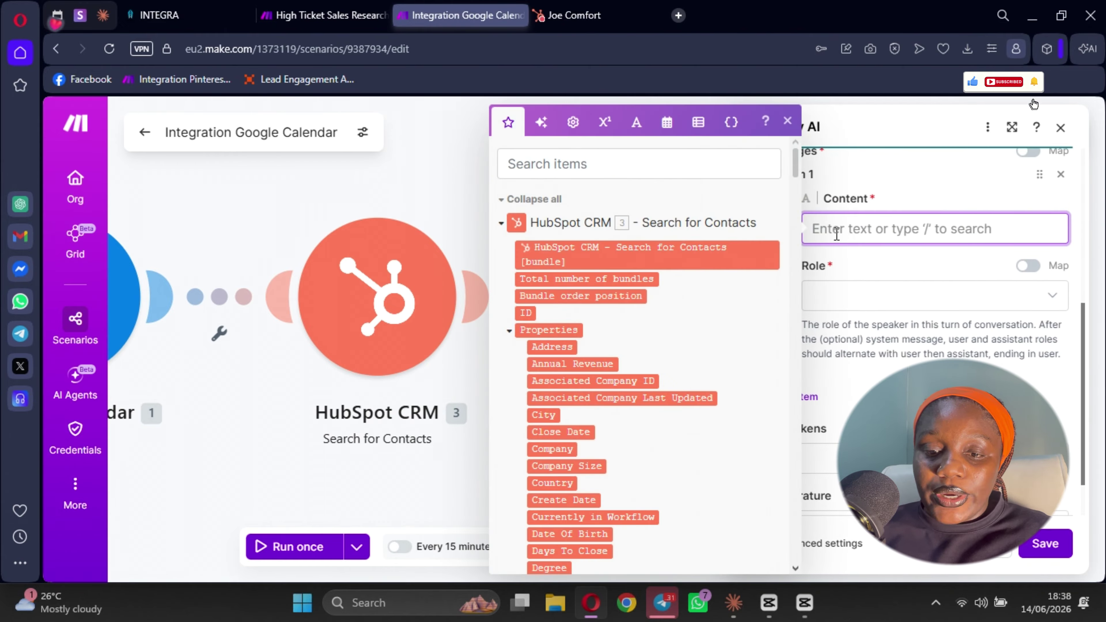
{"action": "scroll", "coordinate": [573, 334], "scroll_direction": "down", "scroll_amount": 5}
{"action": "scroll", "coordinate": [578, 334], "scroll_direction": "down", "scroll_amount": 3}
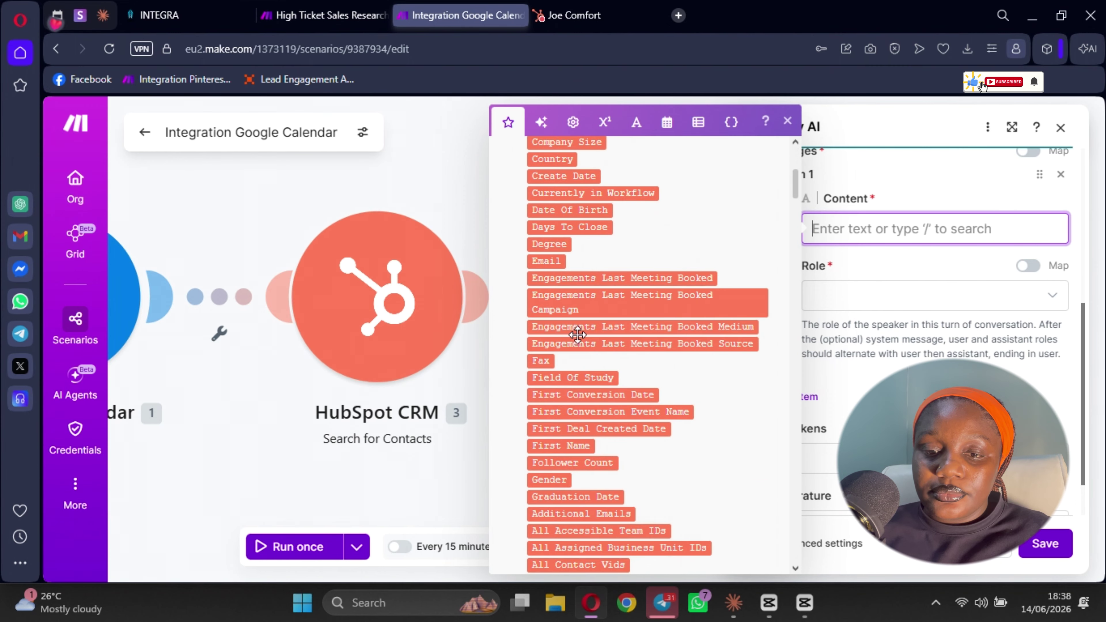
{"action": "scroll", "coordinate": [578, 335], "scroll_direction": "down", "scroll_amount": 10}
{"action": "scroll", "coordinate": [545, 348], "scroll_direction": "up", "scroll_amount": 20}
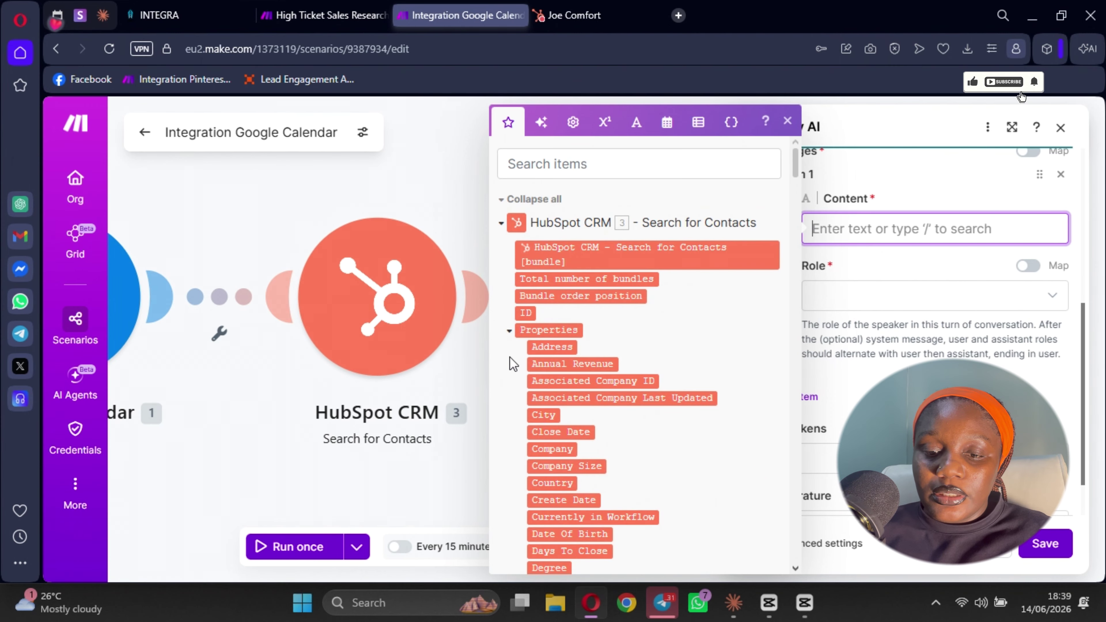
{"action": "scroll", "coordinate": [563, 355], "scroll_direction": "down", "scroll_amount": 15}
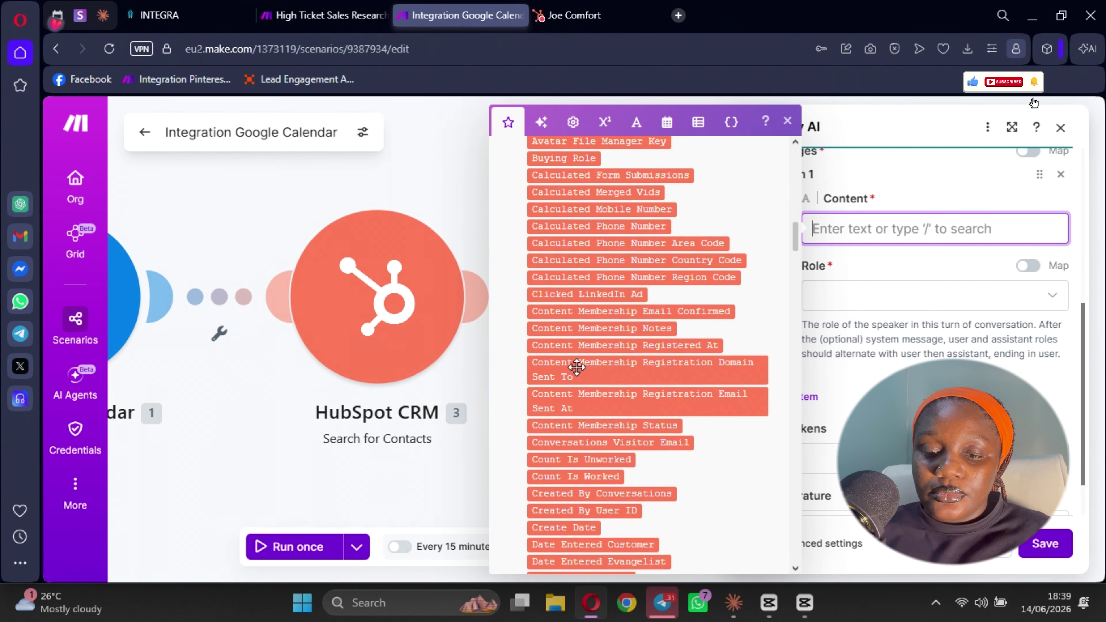
{"action": "scroll", "coordinate": [577, 367], "scroll_direction": "down", "scroll_amount": 20}
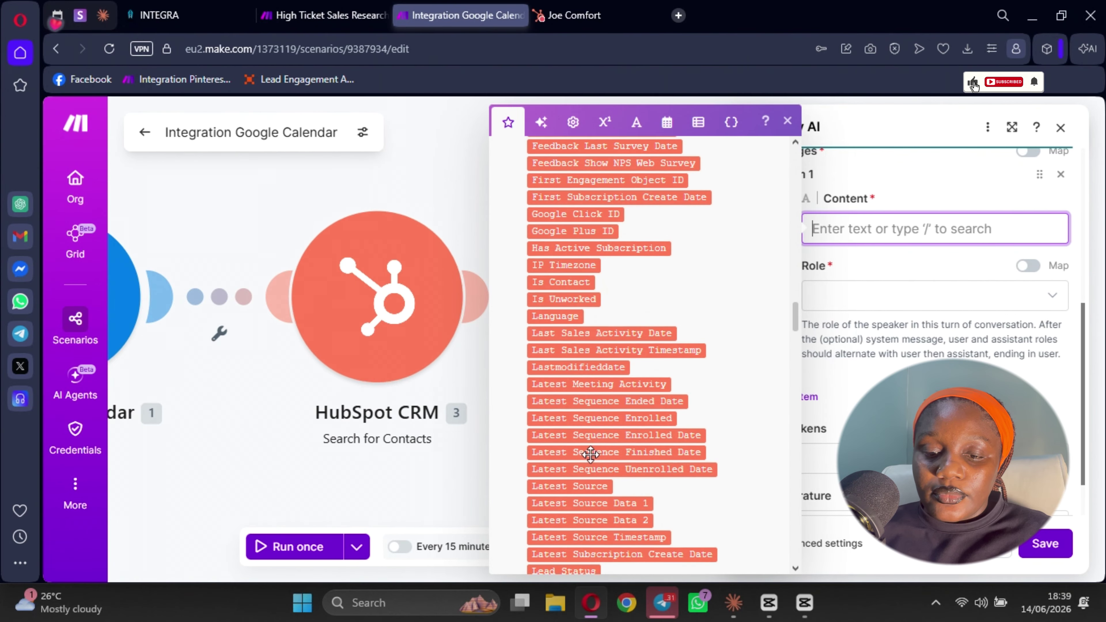
{"action": "scroll", "coordinate": [591, 453], "scroll_direction": "down", "scroll_amount": 20}
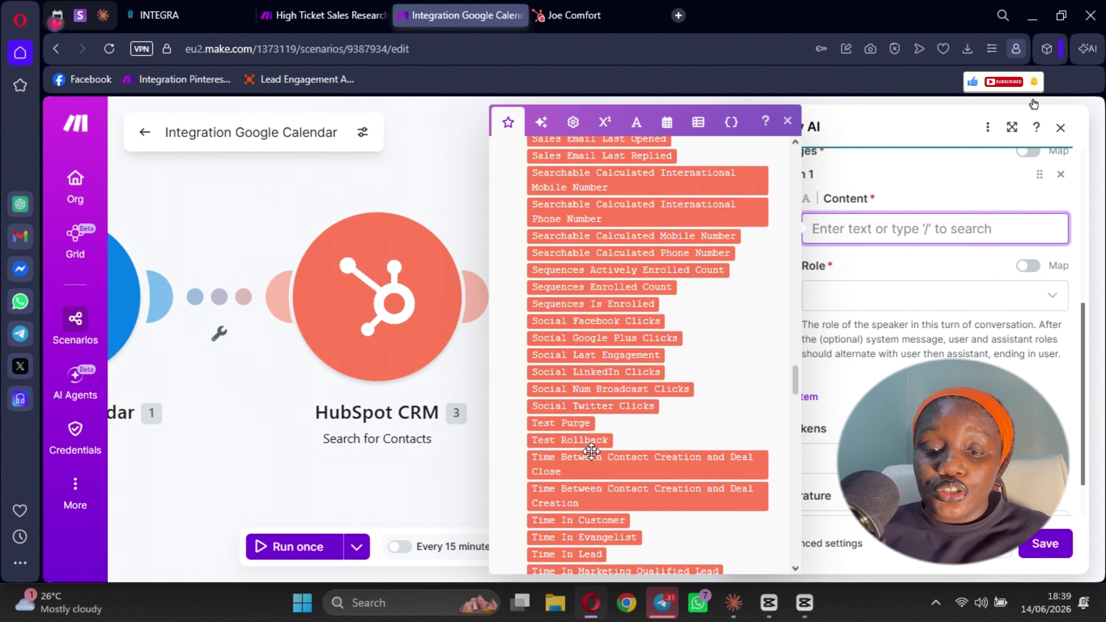
{"action": "scroll", "coordinate": [592, 452], "scroll_direction": "down", "scroll_amount": 12}
{"action": "scroll", "coordinate": [594, 452], "scroll_direction": "down", "scroll_amount": 15}
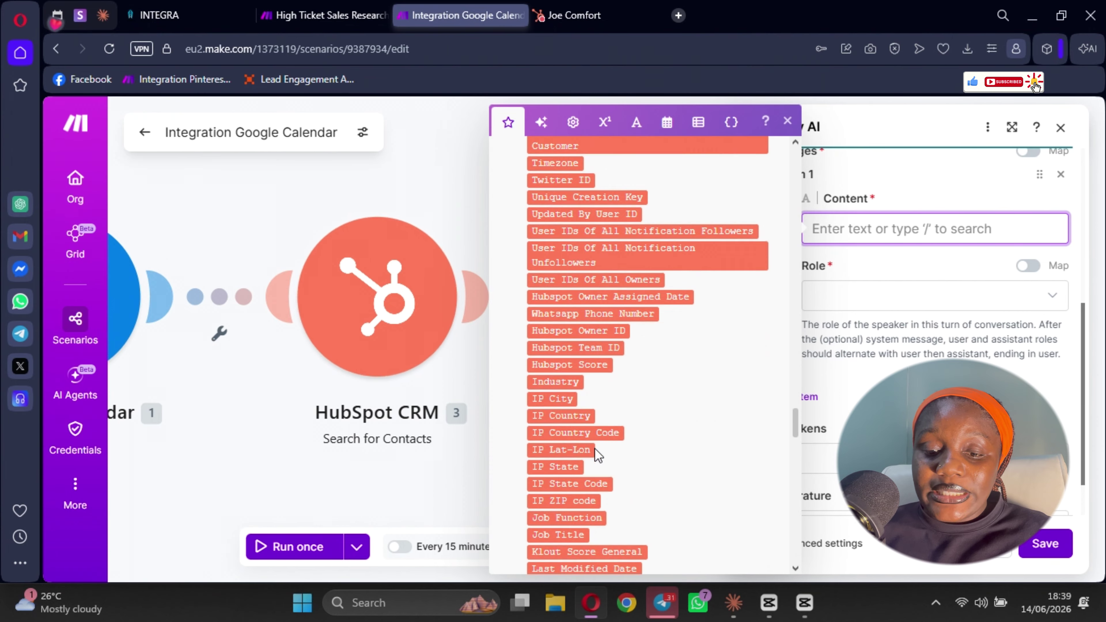
{"action": "scroll", "coordinate": [596, 453], "scroll_direction": "down", "scroll_amount": 5}
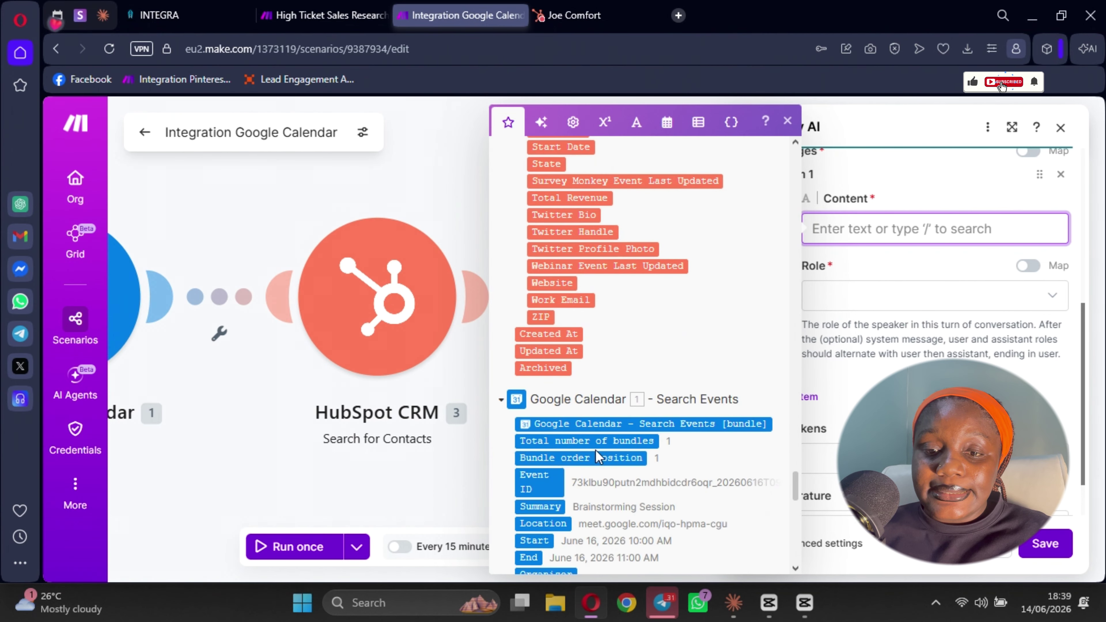
{"action": "scroll", "coordinate": [597, 453], "scroll_direction": "up", "scroll_amount": 10}
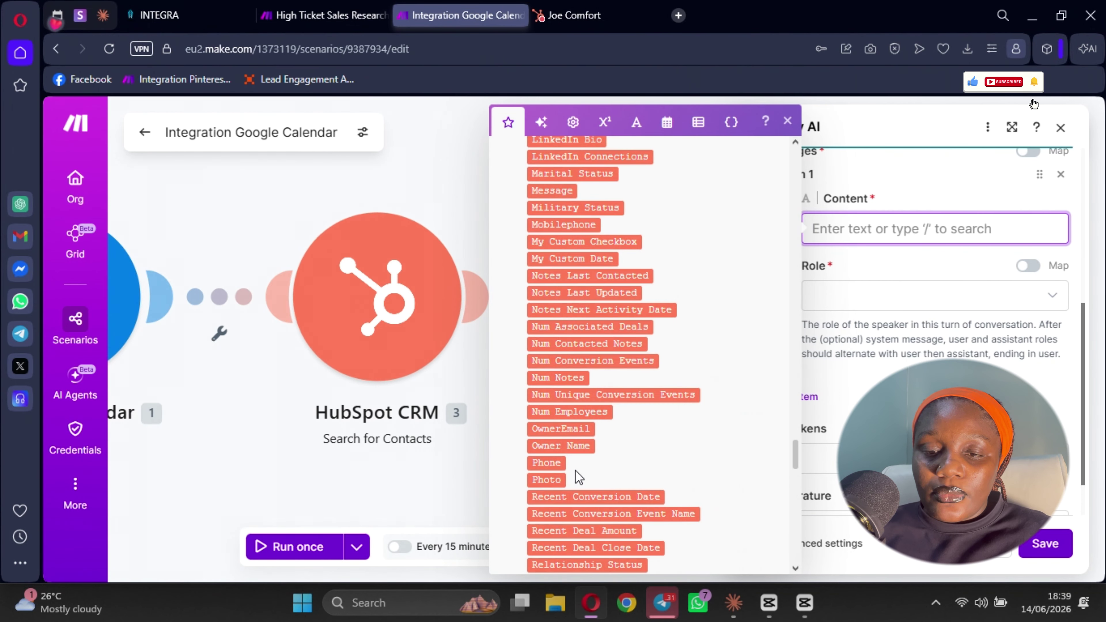
{"action": "scroll", "coordinate": [572, 454], "scroll_direction": "up", "scroll_amount": 20}
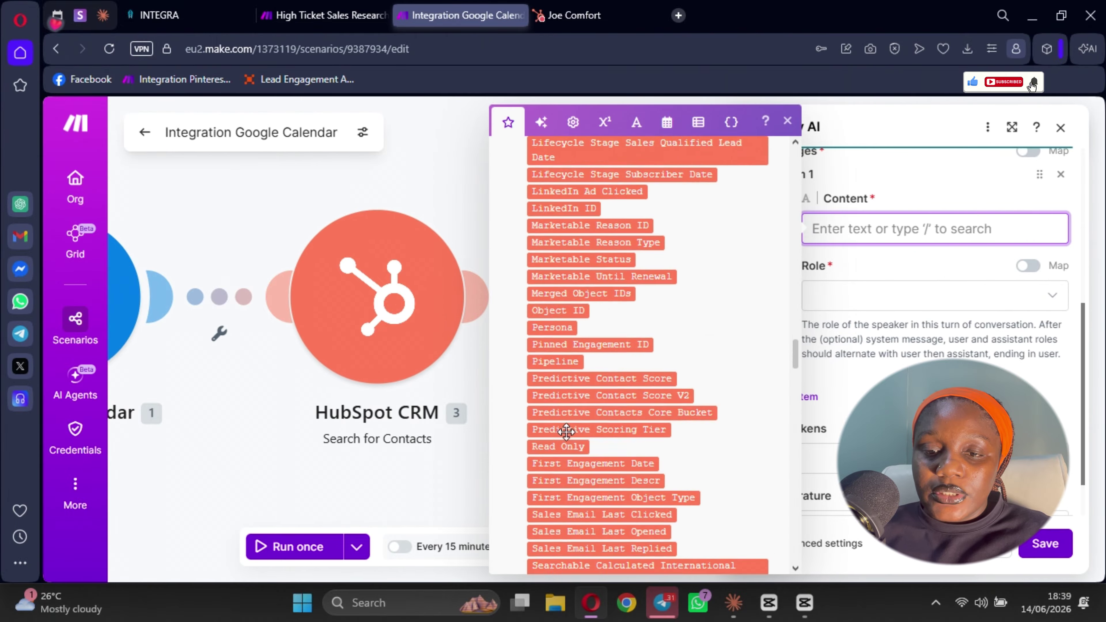
{"action": "scroll", "coordinate": [563, 436], "scroll_direction": "up", "scroll_amount": 20}
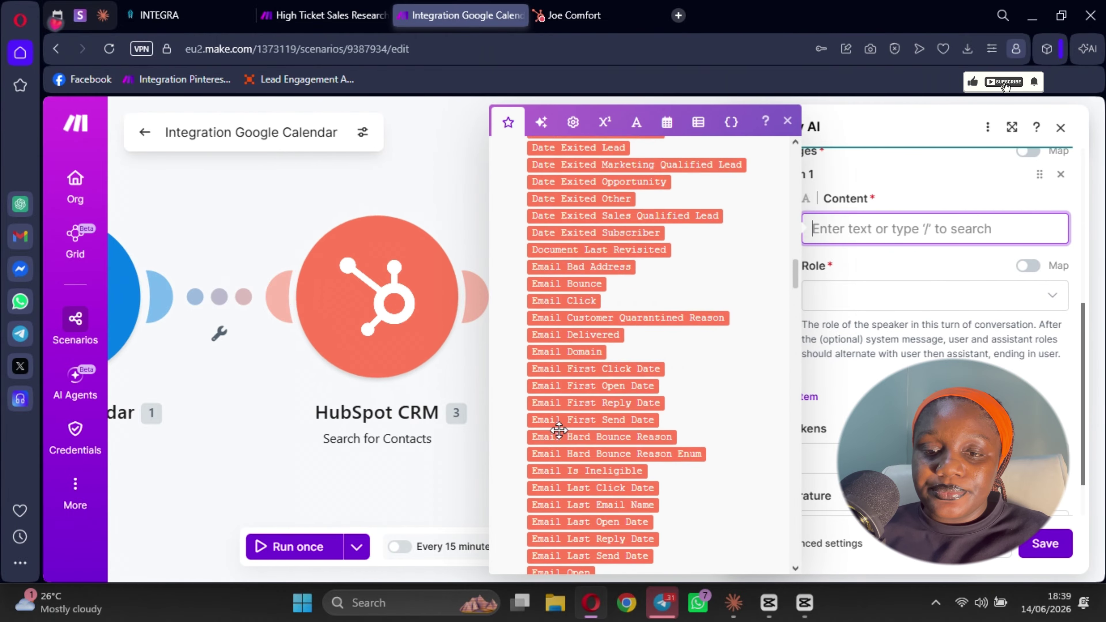
{"action": "scroll", "coordinate": [559, 431], "scroll_direction": "up", "scroll_amount": 20}
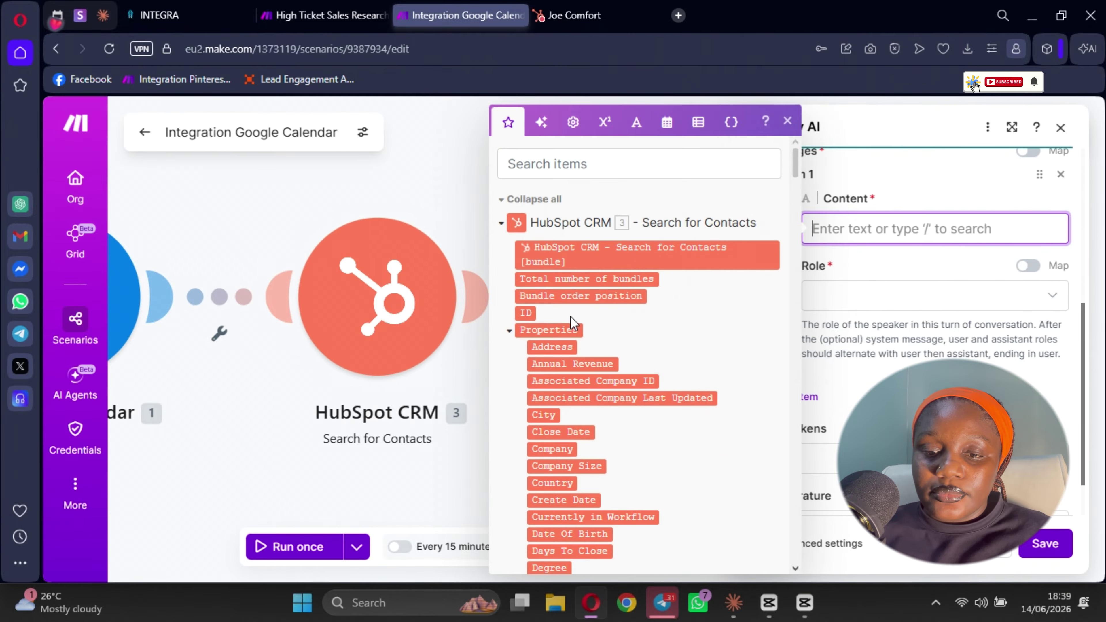
{"action": "scroll", "coordinate": [553, 228], "scroll_direction": "down", "scroll_amount": 4}
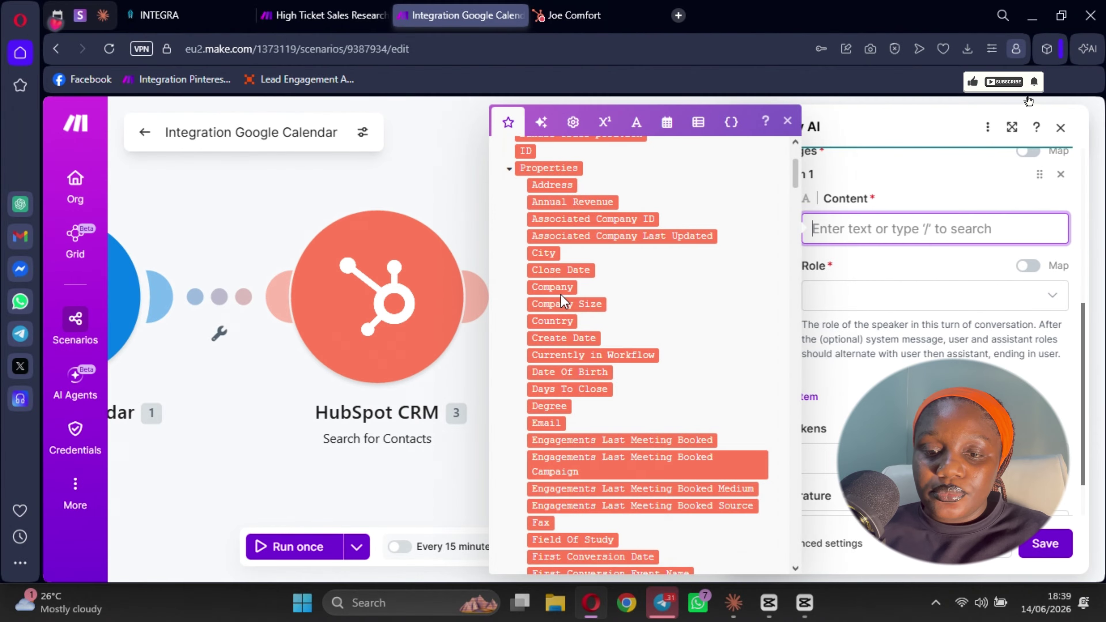
{"action": "left_click", "coordinate": [556, 285]}
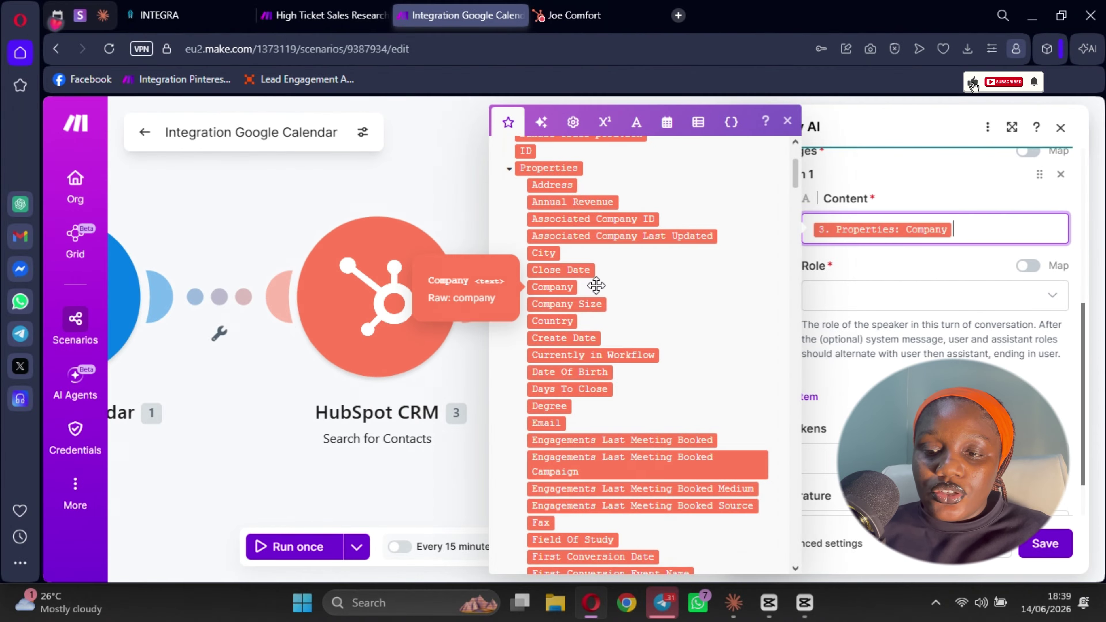
- Set the first message's role to System and dismiss the mapping list
{"action": "left_click", "coordinate": [865, 296]}
{"action": "left_click", "coordinate": [865, 296]}
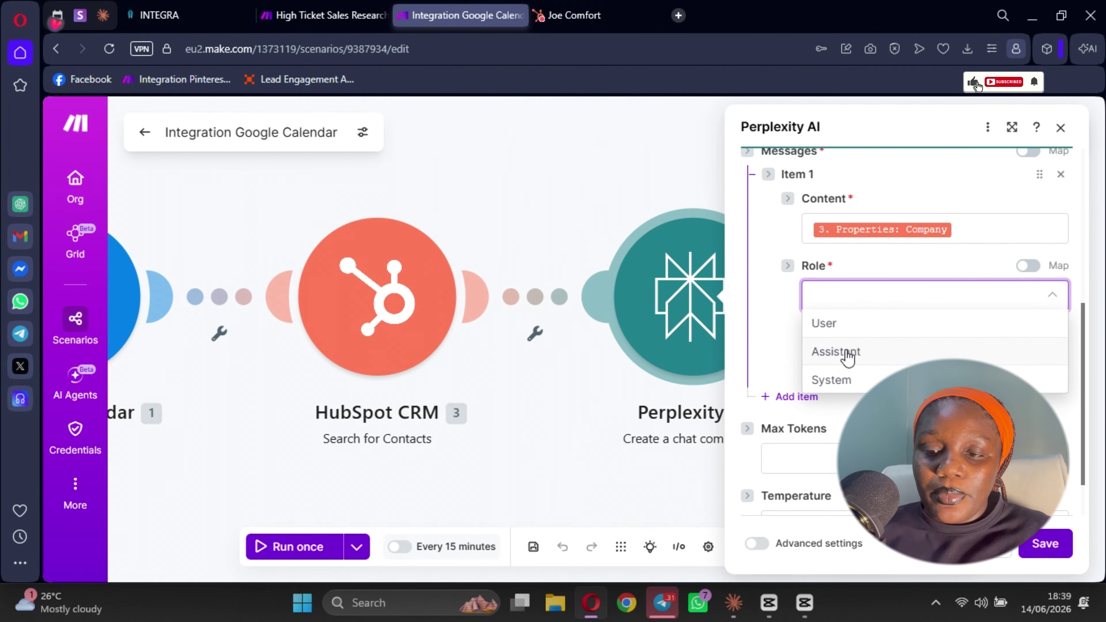
{"action": "left_click", "coordinate": [846, 379]}
{"action": "scroll", "coordinate": [828, 353], "scroll_direction": "down", "scroll_amount": 1}
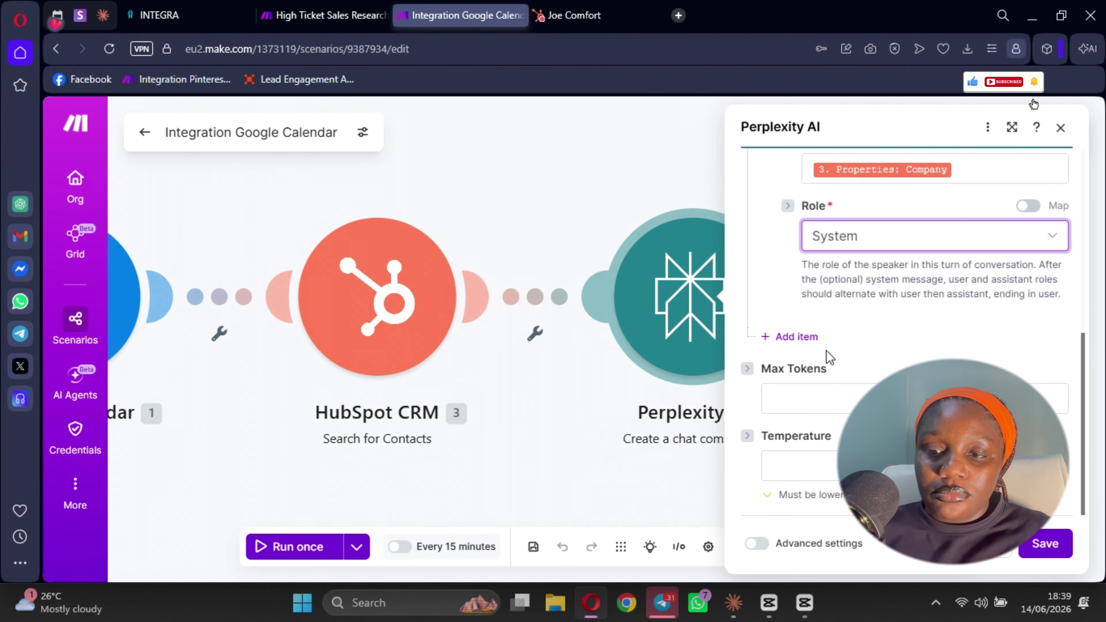
{"action": "scroll", "coordinate": [817, 347], "scroll_direction": "up", "scroll_amount": 3}
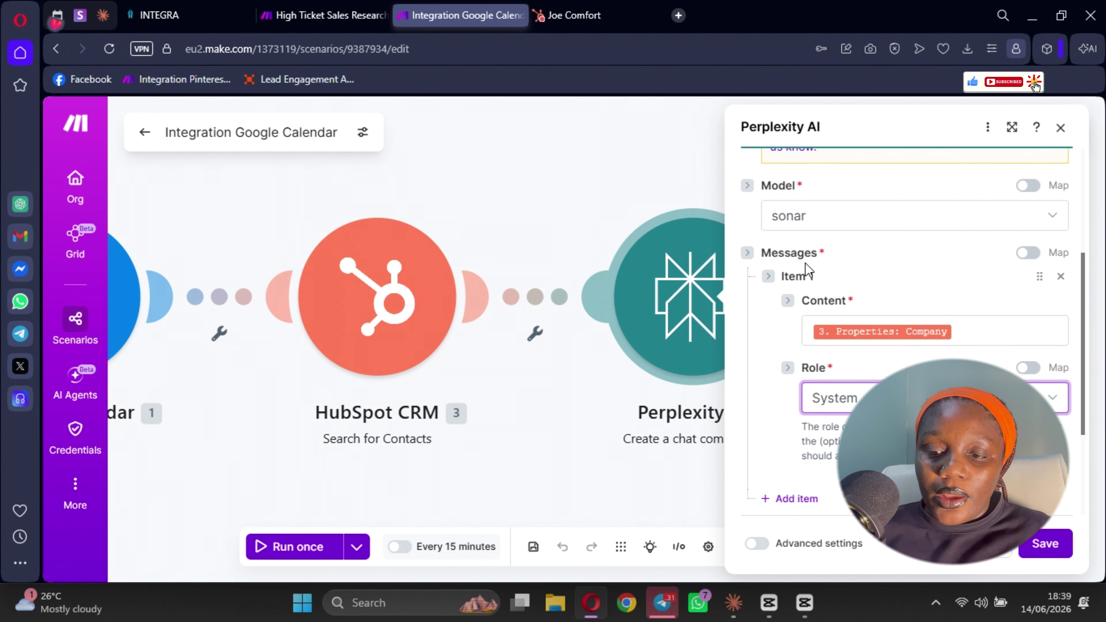
{"action": "scroll", "coordinate": [911, 280], "scroll_direction": "down", "scroll_amount": 2}
{"action": "left_click", "coordinate": [967, 256]}
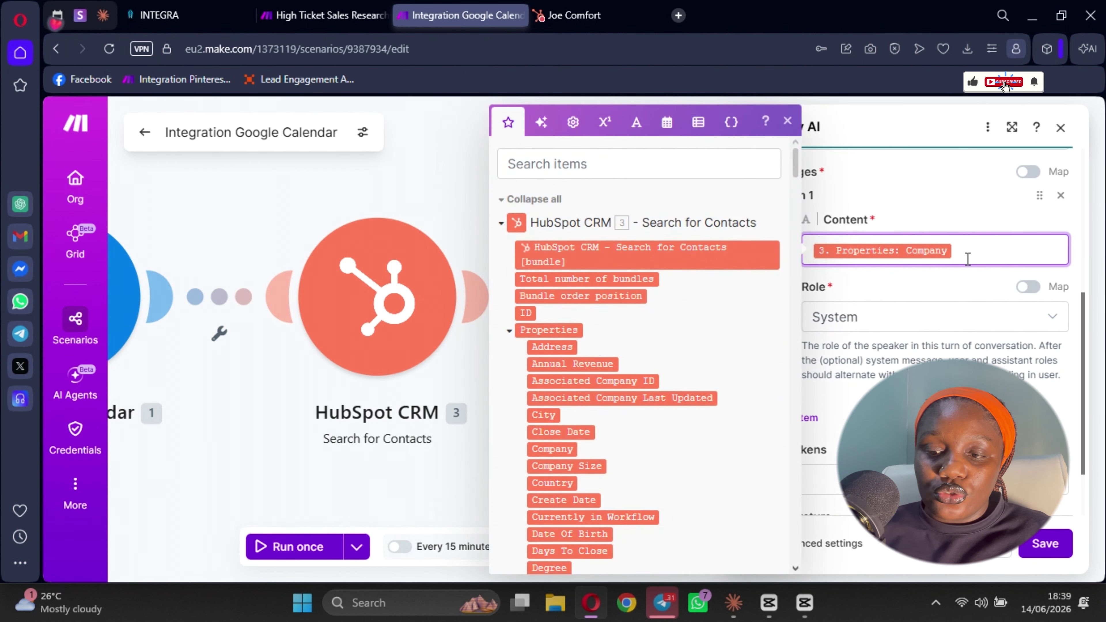
{"action": "left_click", "coordinate": [926, 279]}
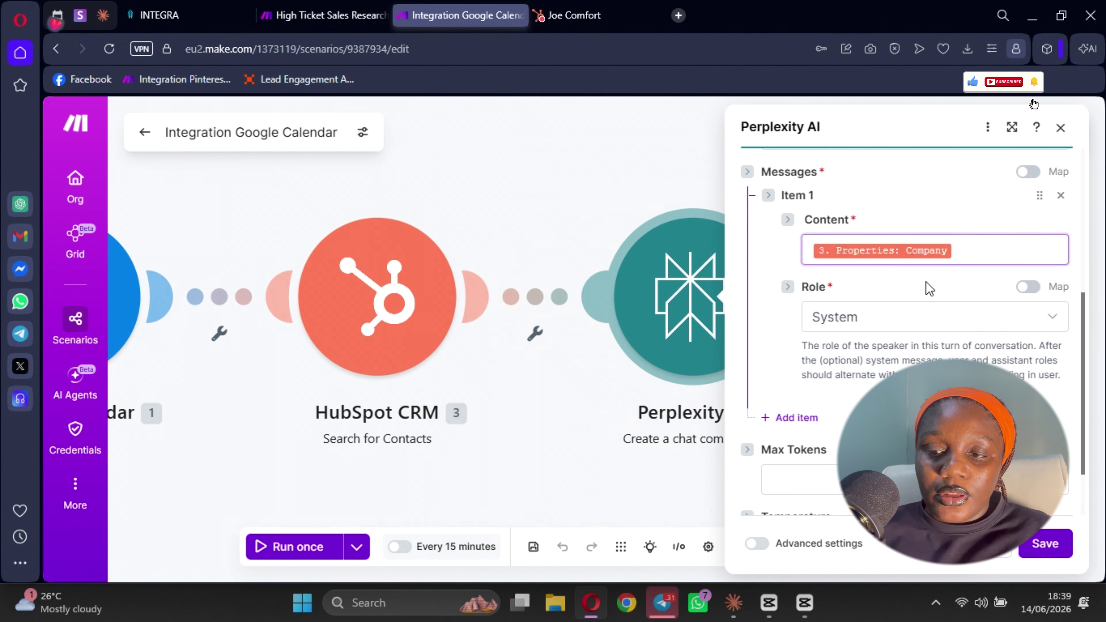
{"action": "scroll", "coordinate": [812, 395], "scroll_direction": "down", "scroll_amount": 2}
{"action": "scroll", "coordinate": [828, 348], "scroll_direction": "up", "scroll_amount": 2}
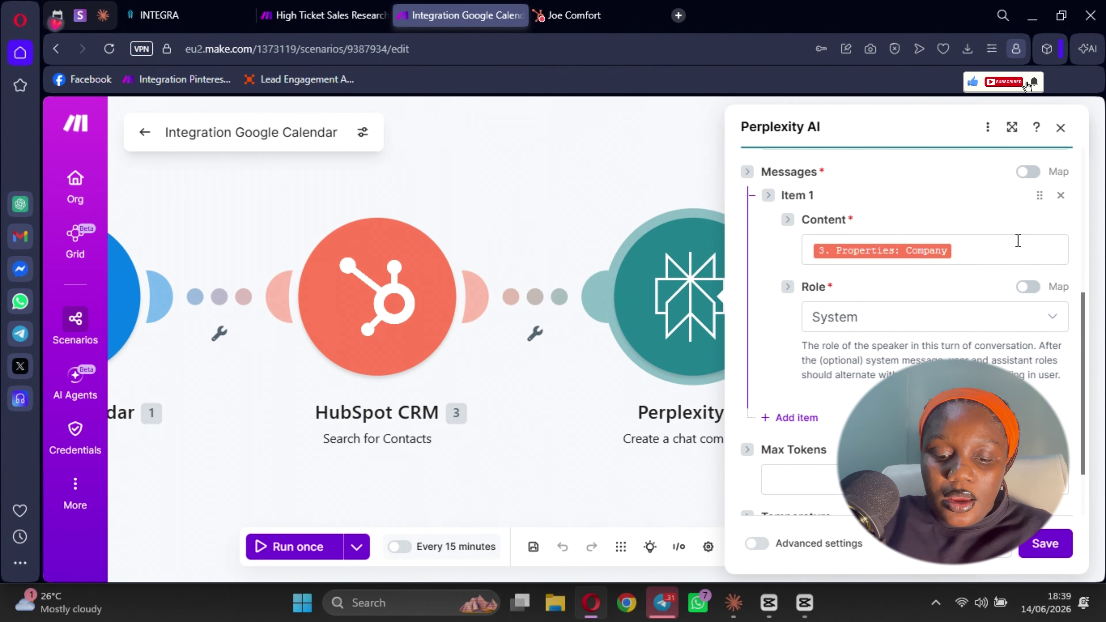
- Replace the Company pill with the prompt 'Search the web and give me all details you can find…'
{"action": "left_click", "coordinate": [976, 257]}
{"action": "key", "text": "BackSpace"}
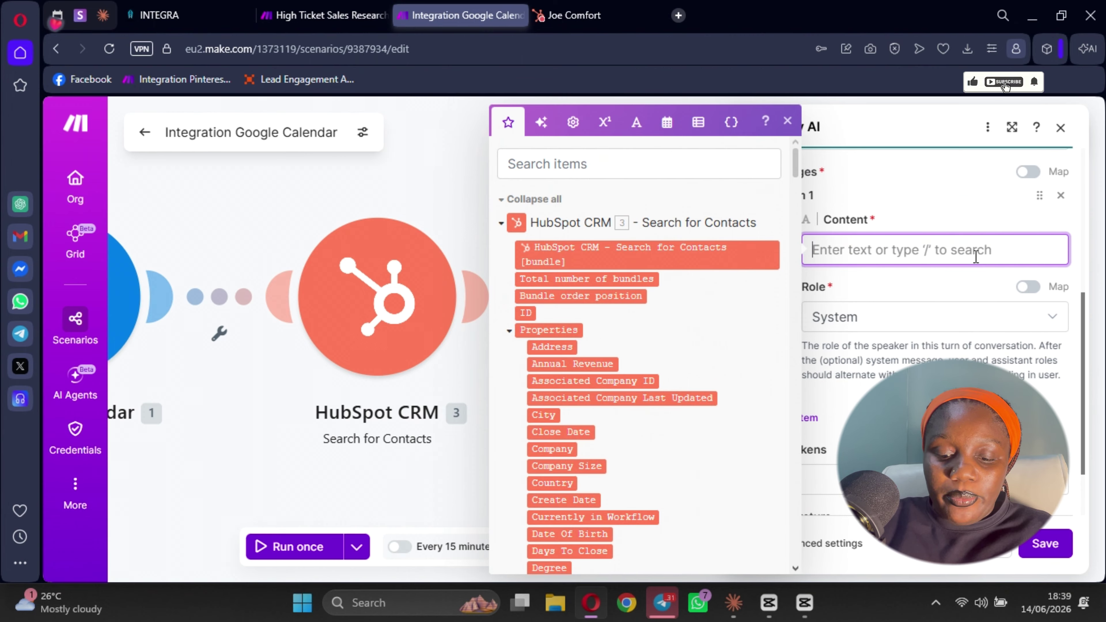
{"action": "type", "text": "Searc"}
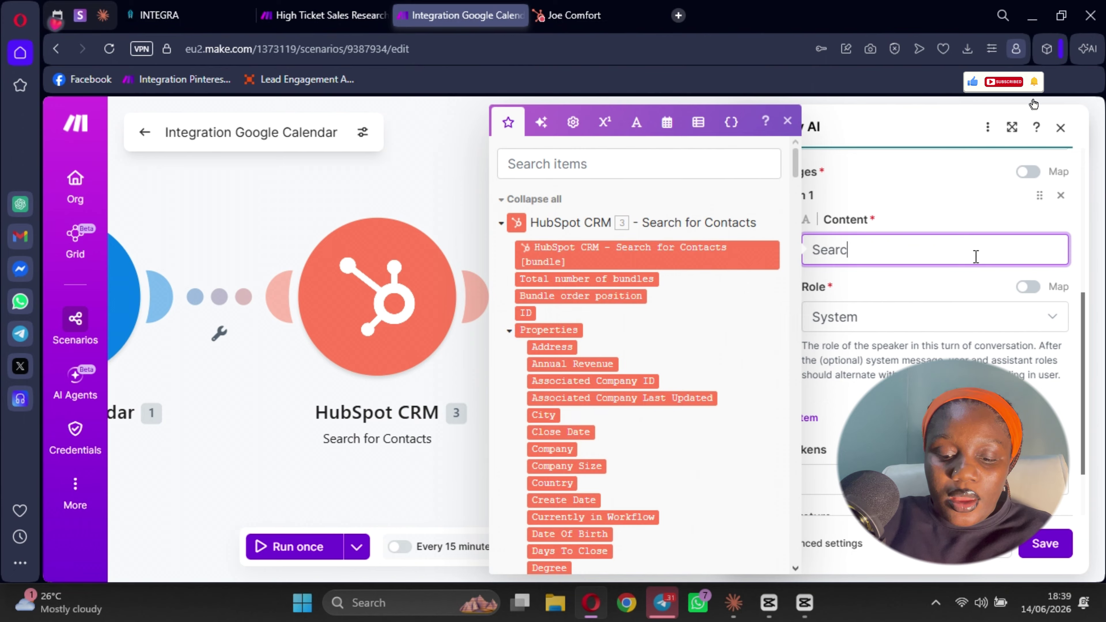
{"action": "type", "text": "h the web an"}
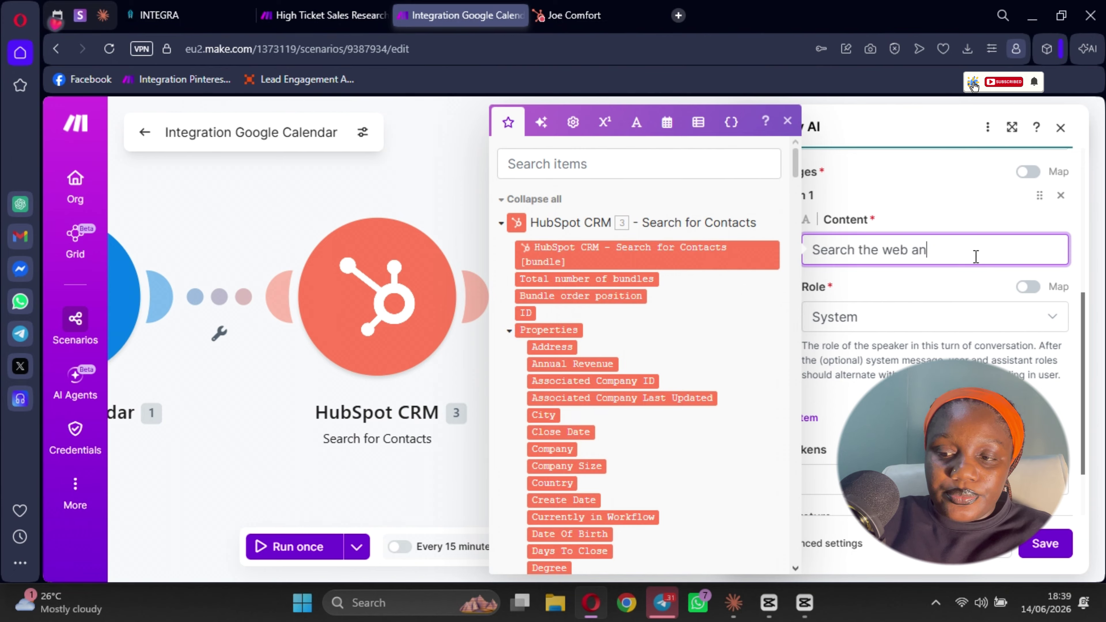
{"action": "type", "text": "d ge"}
{"action": "key", "text": "BackSpace"}
{"action": "type", "text": "i"}
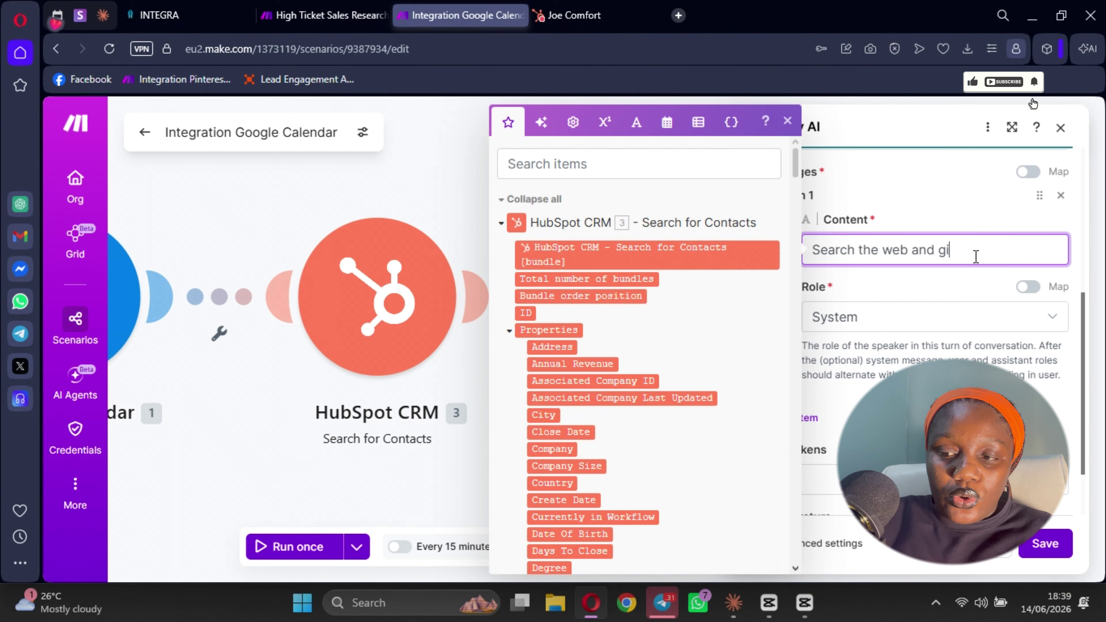
{"action": "type", "text": "ve me al"}
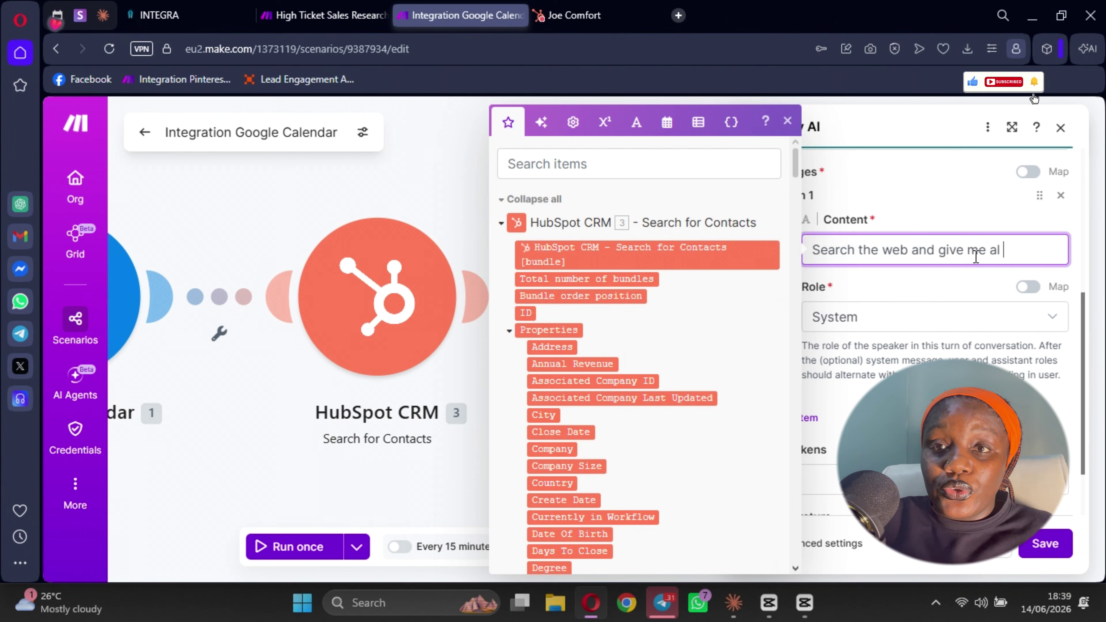
{"action": "type", "text": "ll"}
{"action": "key", "text": "BackSpace"}
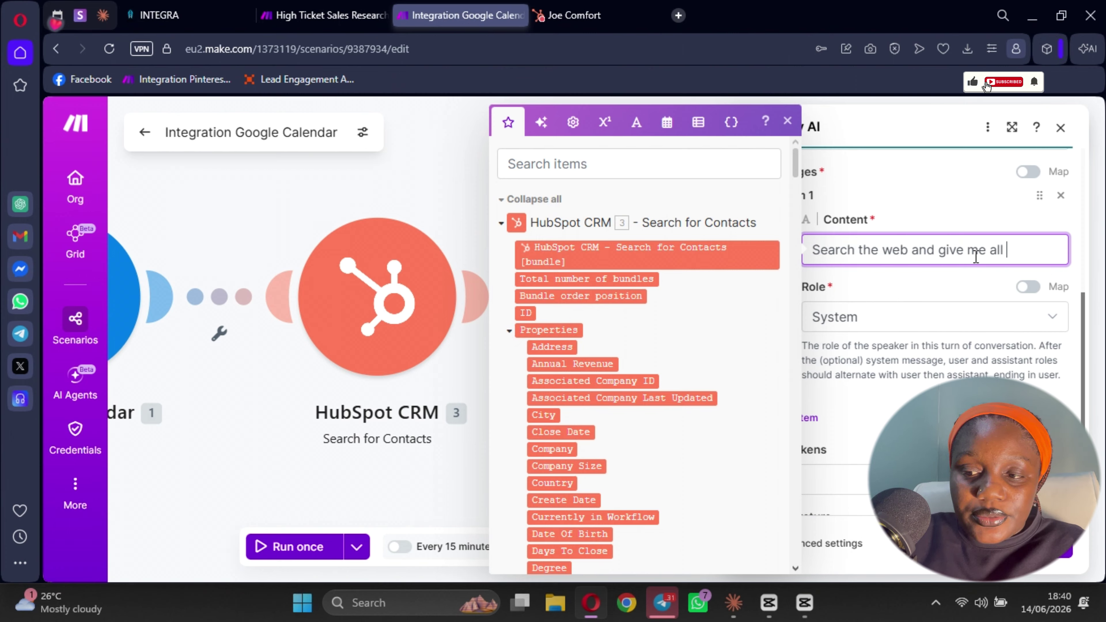
{"action": "type", "text": "d give me all detail"}
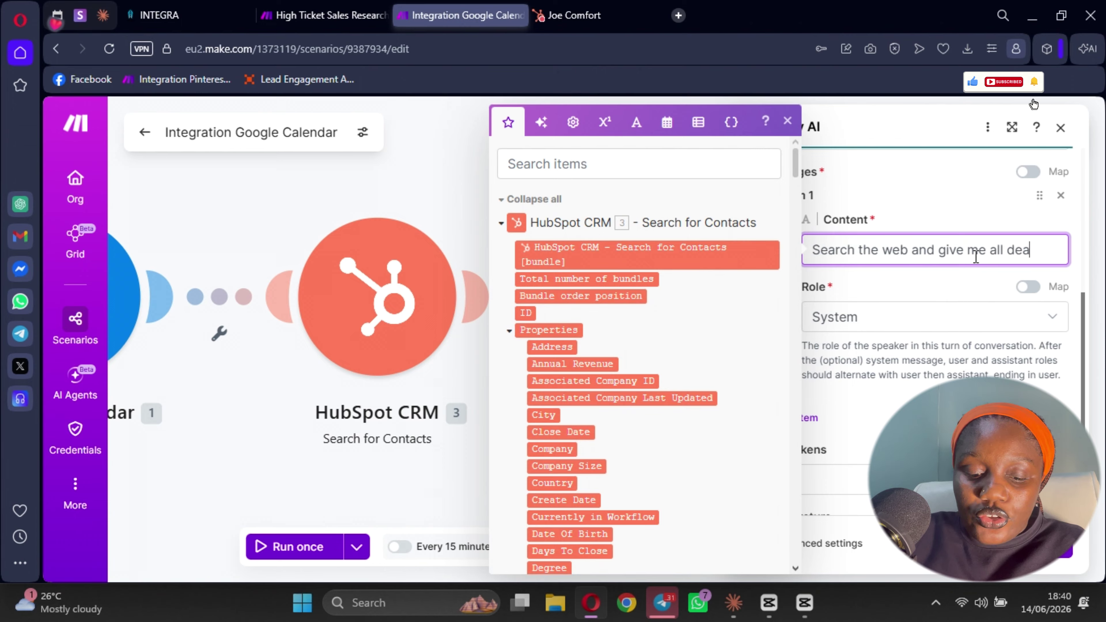
{"action": "type", "text": "s you can g"}
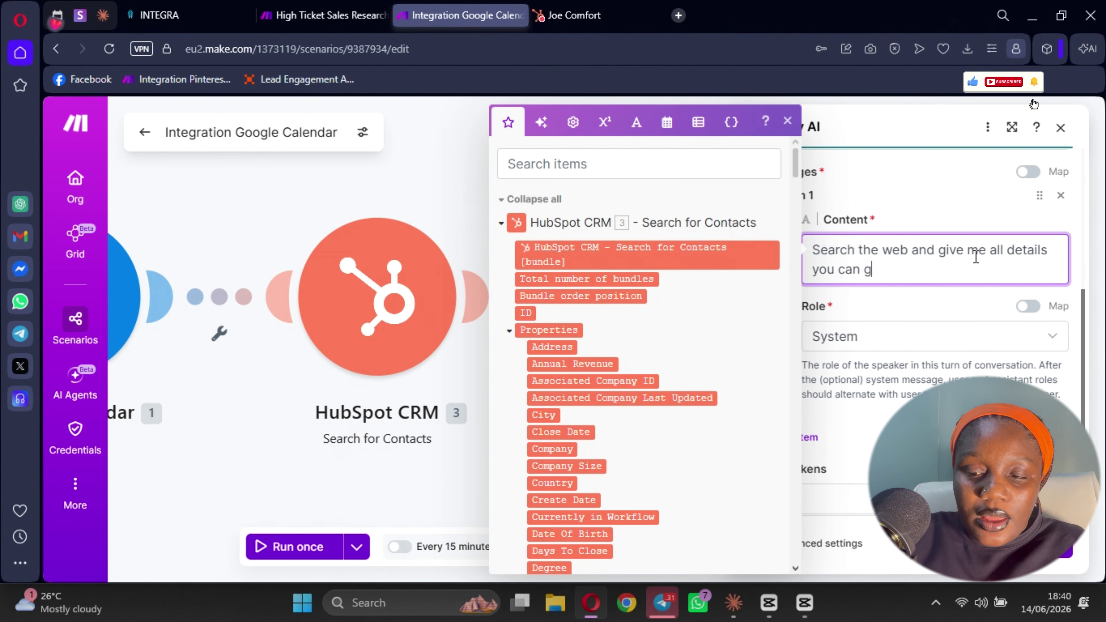
{"action": "key", "text": "BackSpace"}
{"action": "type", "text": "fi"}
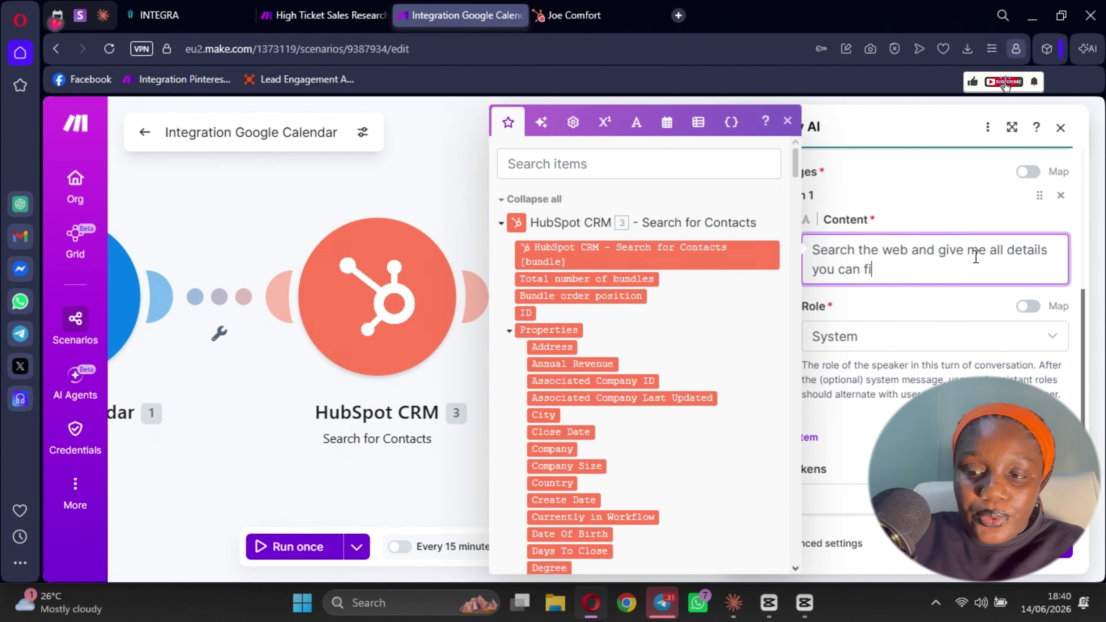
{"action": "type", "text": "nd wb"}
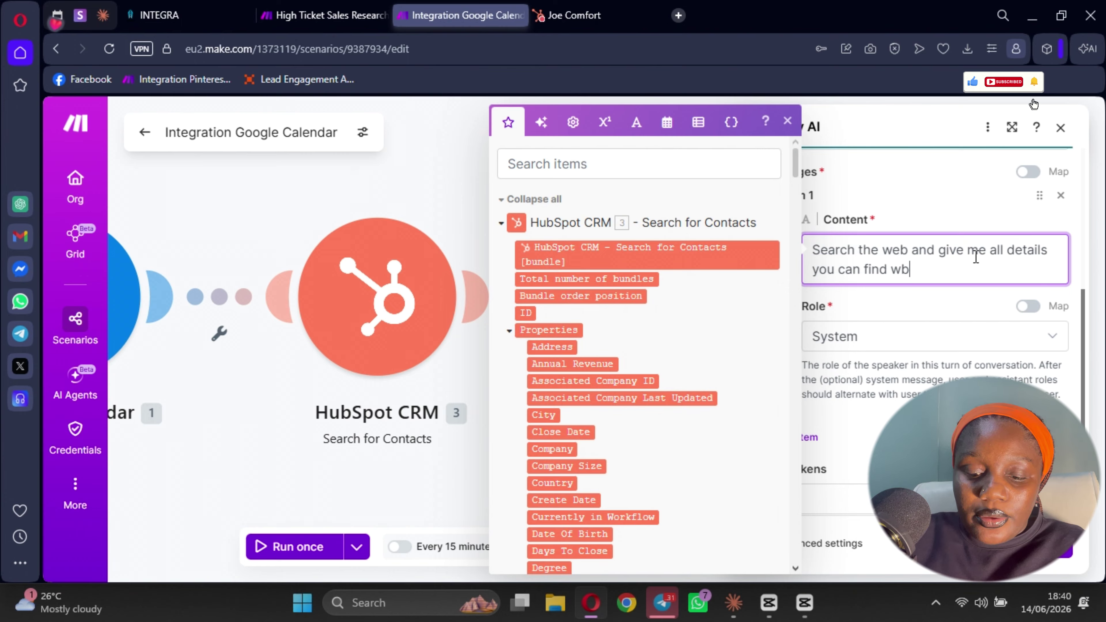
{"action": "type", "text": "aouboi"}
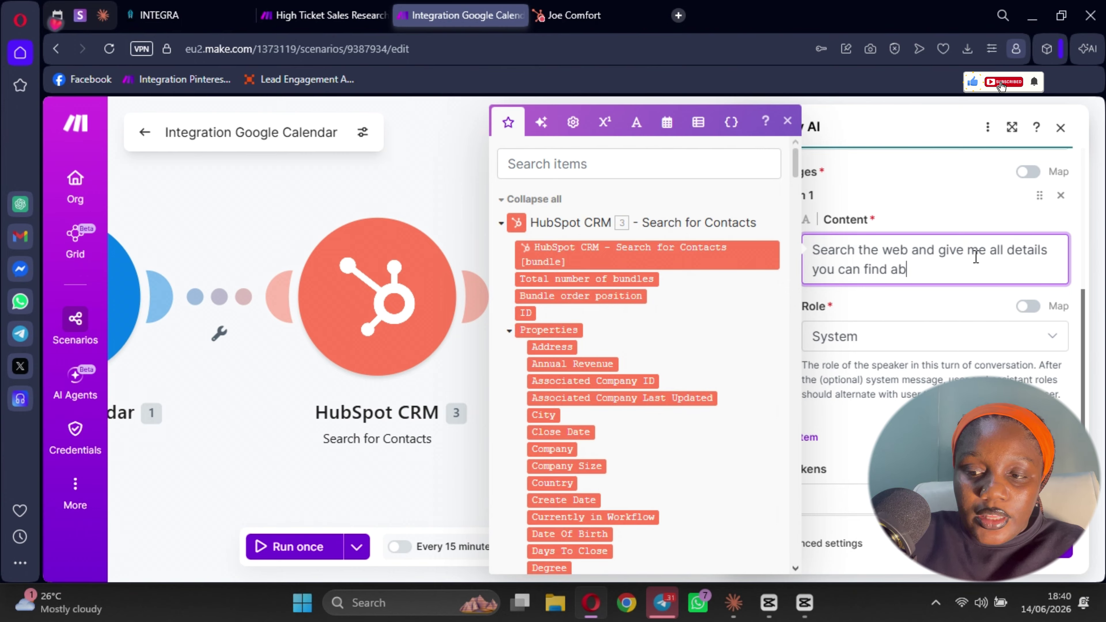
{"action": "type", "text": "t this "}
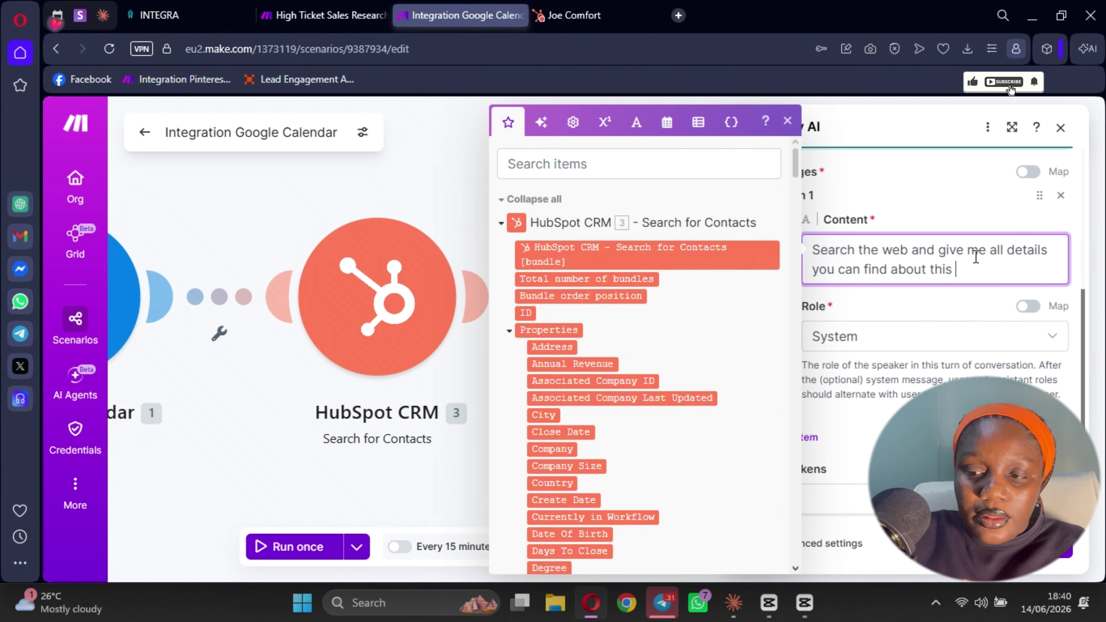
{"action": "type", "text": "company that I will "}
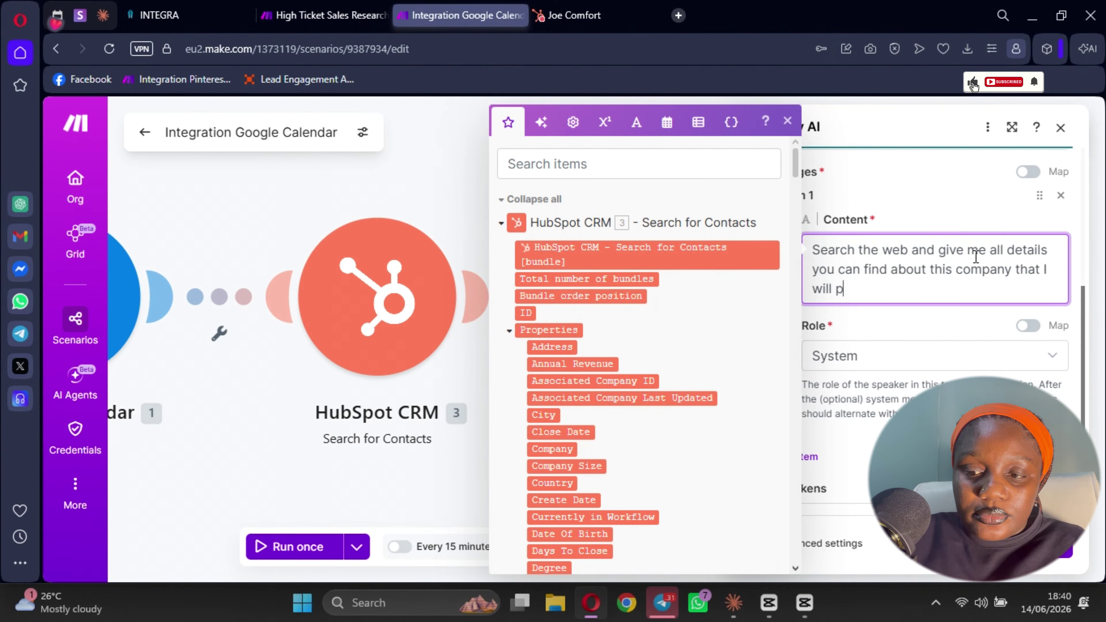
{"action": "type", "text": "provide "}
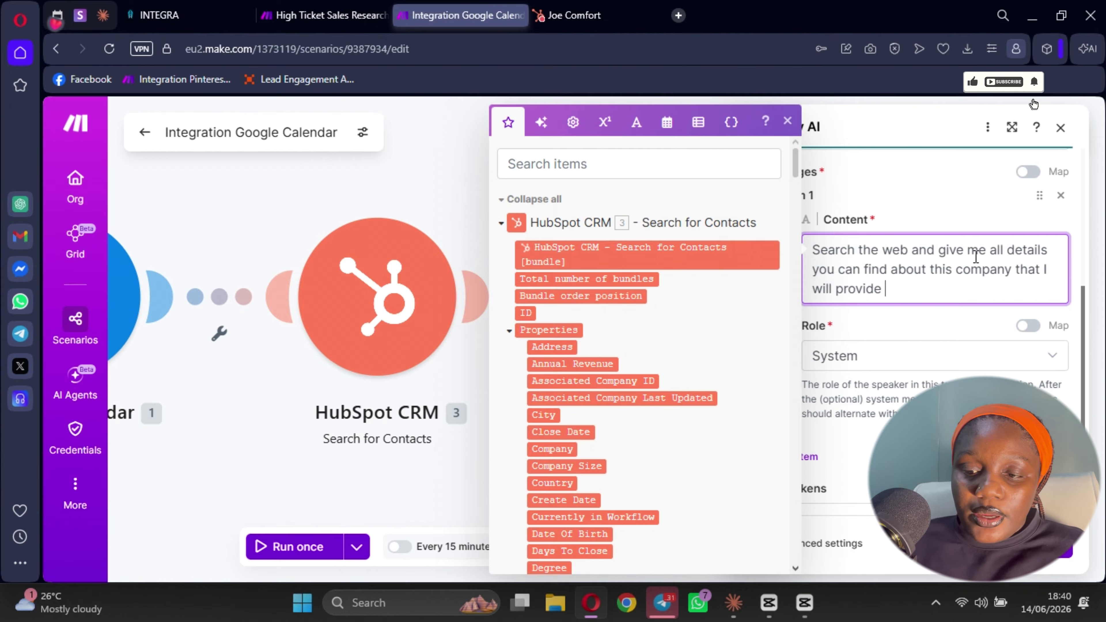
{"action": "type", "text": "for you"}
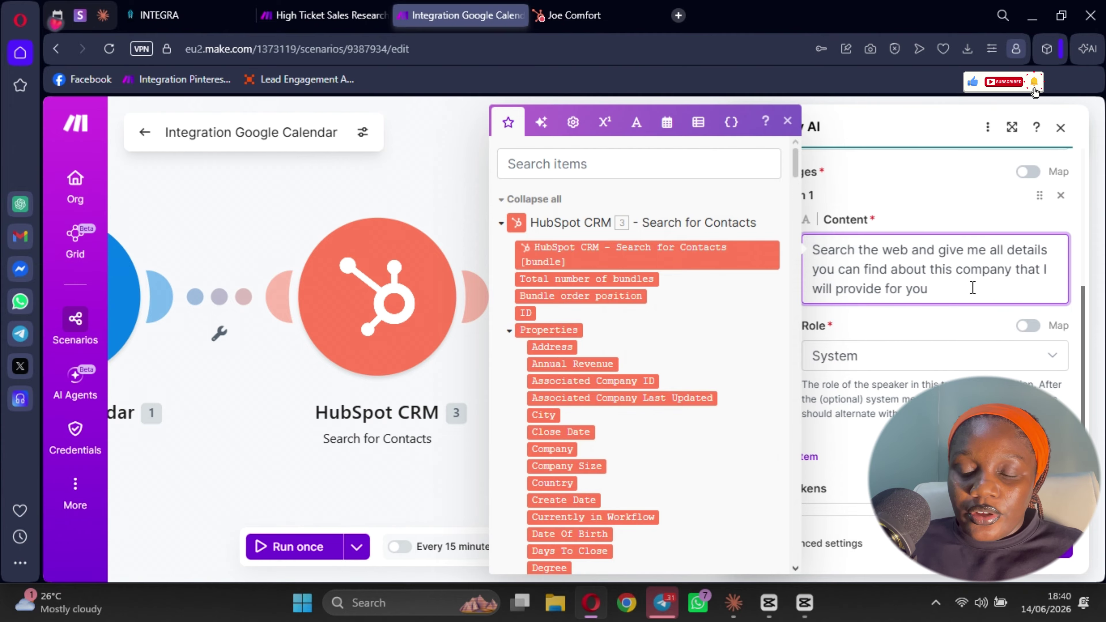
- Add a second message containing HubSpot's Company property, with role User
{"action": "left_click", "coordinate": [958, 368]}
{"action": "scroll", "coordinate": [830, 415], "scroll_direction": "down", "scroll_amount": 2}
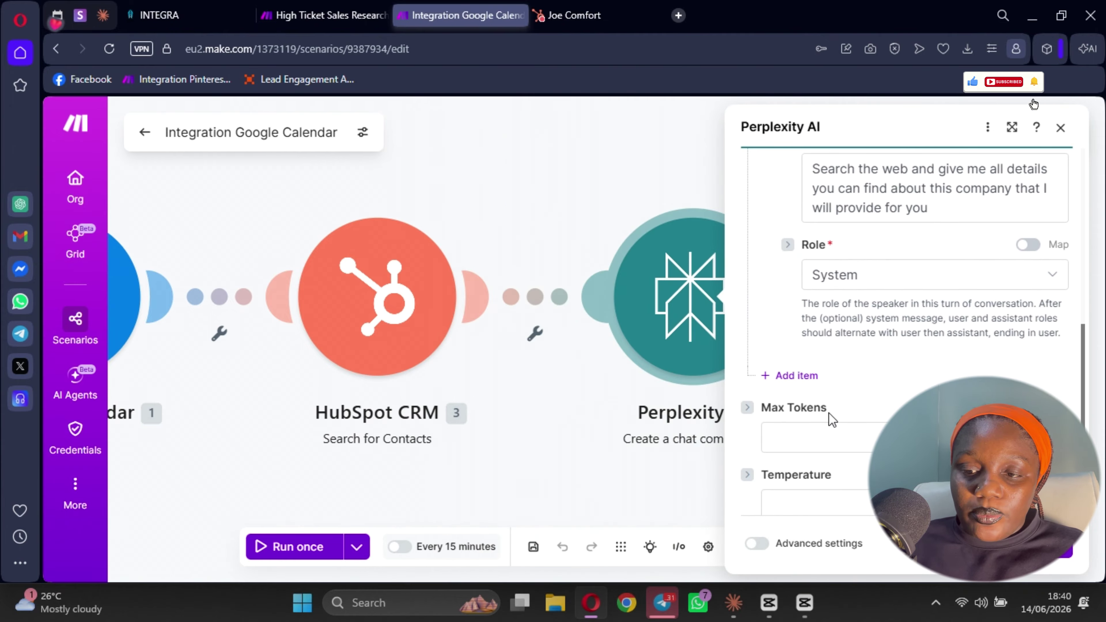
{"action": "left_click", "coordinate": [795, 376]}
{"action": "left_click", "coordinate": [861, 262]}
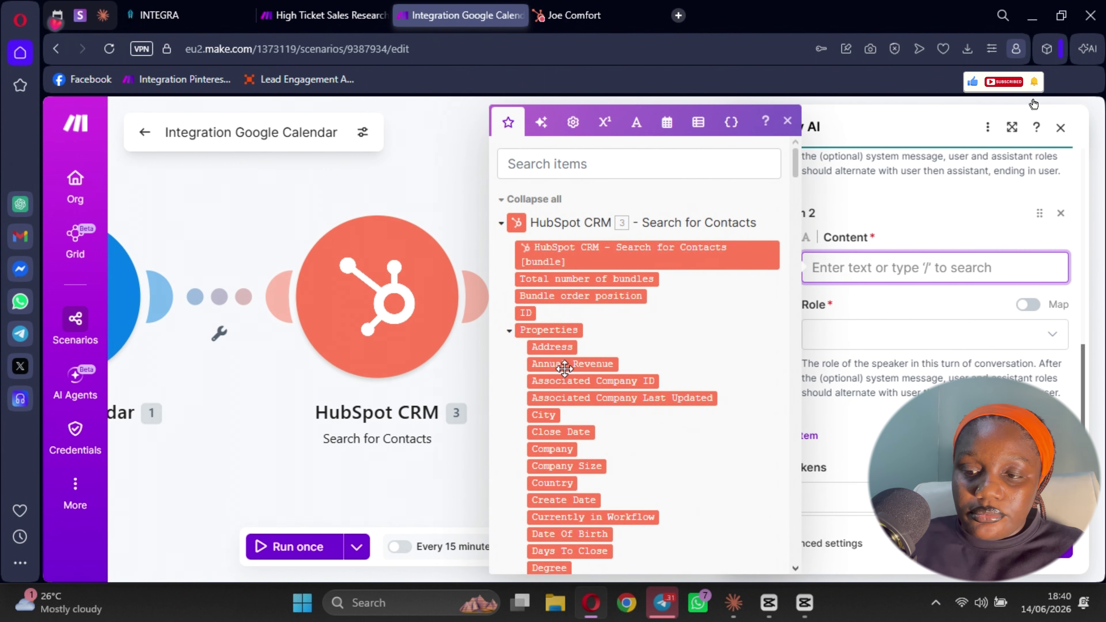
{"action": "scroll", "coordinate": [563, 366], "scroll_direction": "down", "scroll_amount": 3}
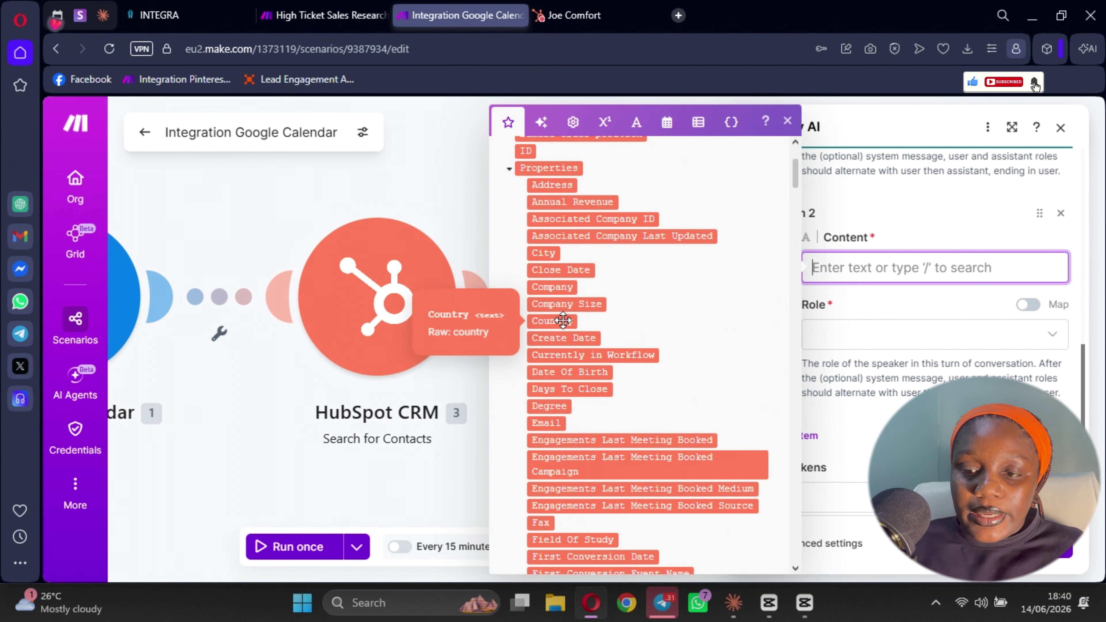
{"action": "left_click", "coordinate": [556, 291]}
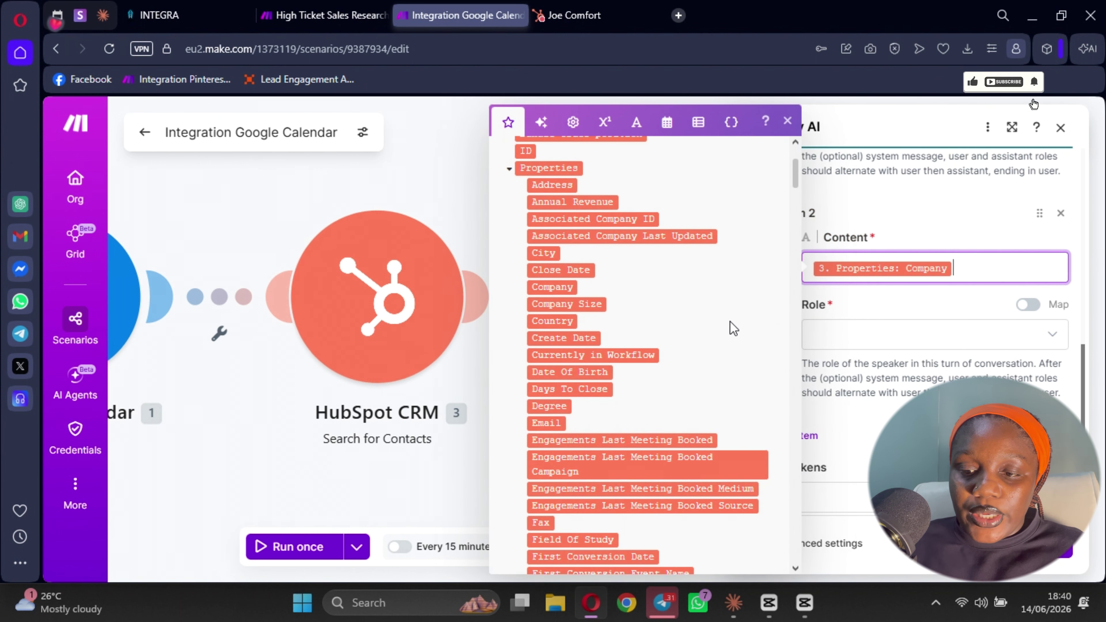
{"action": "left_click", "coordinate": [847, 332]}
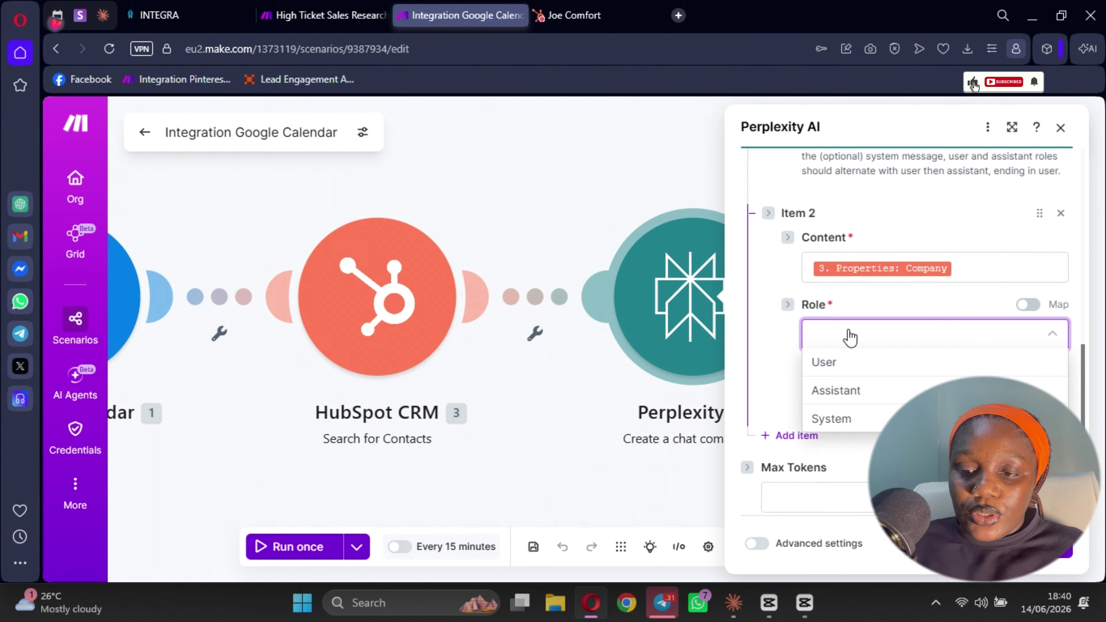
{"action": "left_click", "coordinate": [838, 365]}
- Prefix the second message's content with 'Company Name:' and close the Perplexity settings
{"action": "left_click", "coordinate": [815, 267]}
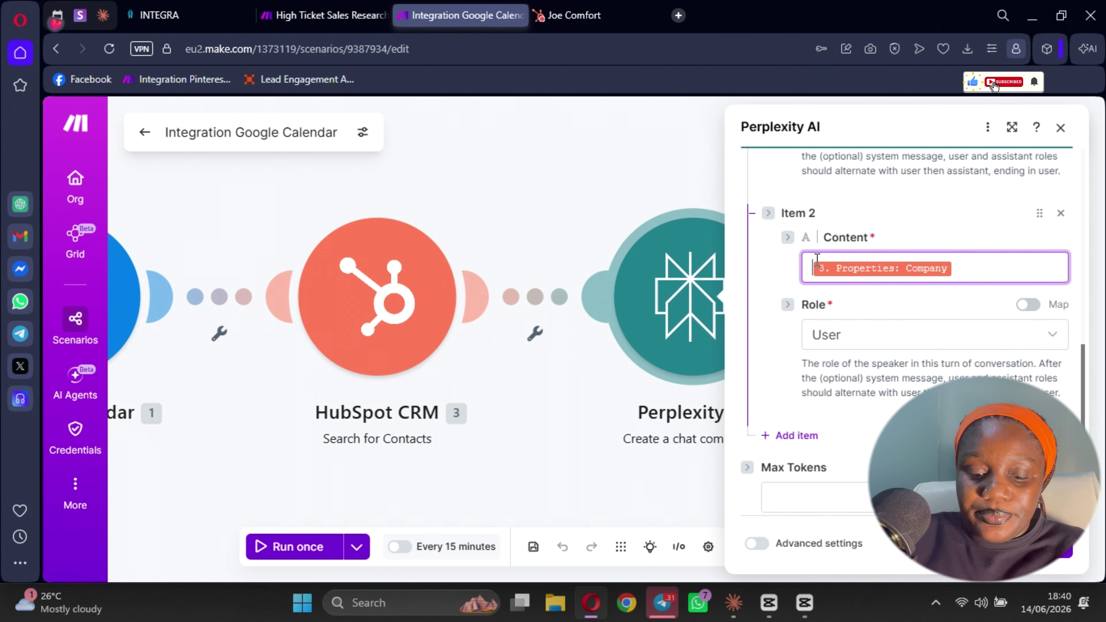
{"action": "type", "text": "Company Name"}
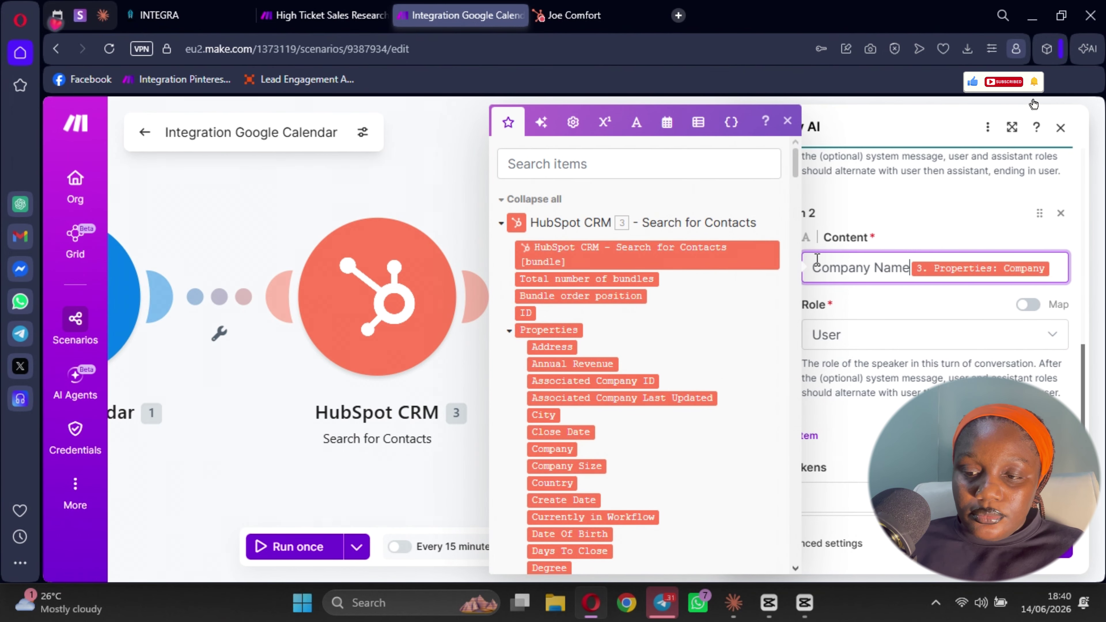
{"action": "type", "text": ":"}
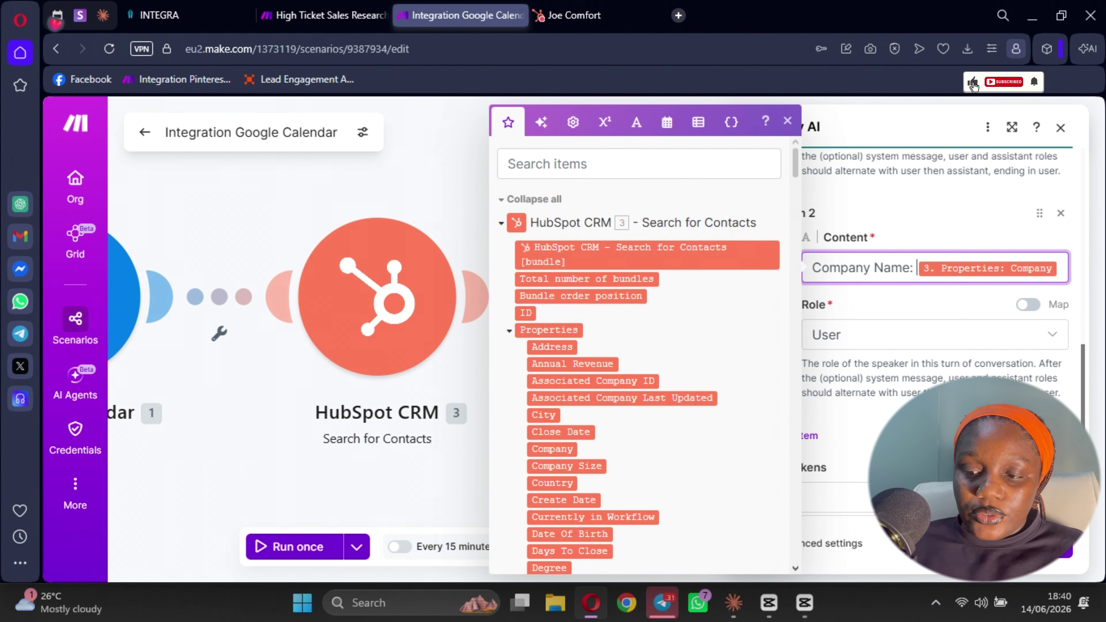
{"action": "left_click_drag", "start_coordinate": [857, 449], "coordinate": [906, 392]}
{"action": "scroll", "coordinate": [889, 341], "scroll_direction": "down", "scroll_amount": 2}
{"action": "left_click", "coordinate": [889, 340]}
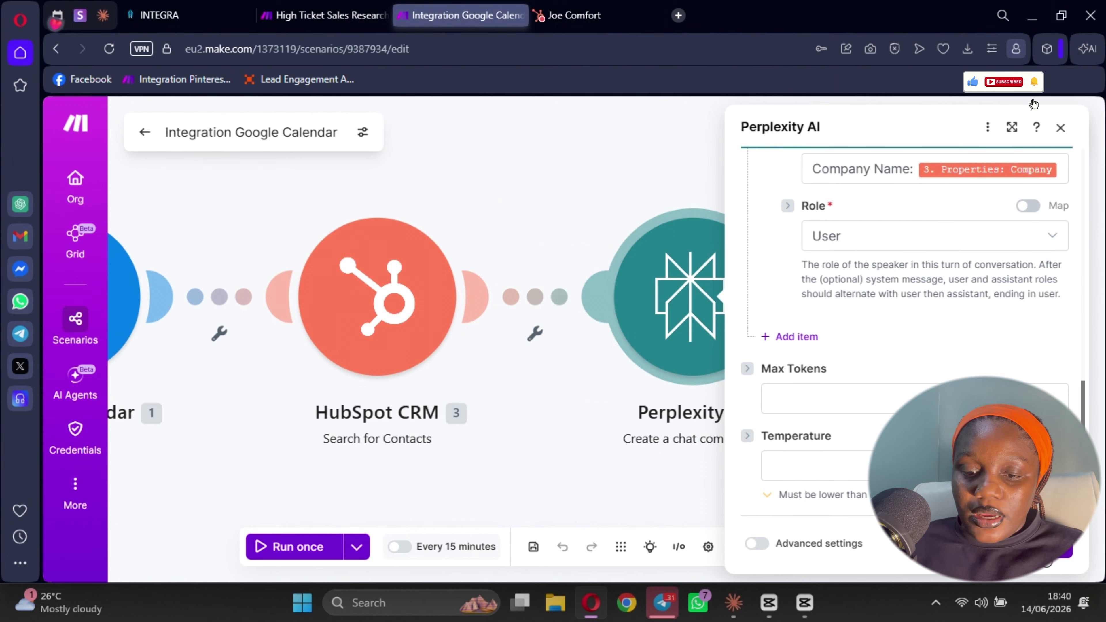
{"action": "left_click", "coordinate": [1034, 103]}
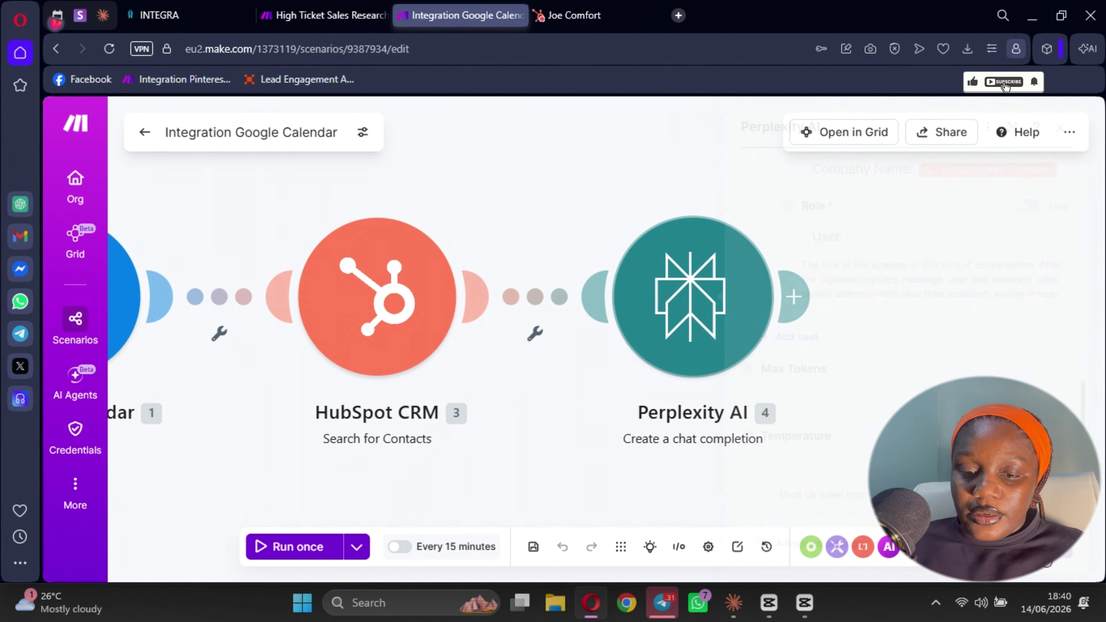
- Save the scenario and add OpenAI's Generate a completion module after Perplexity AI
{"action": "left_click", "coordinate": [531, 547]}
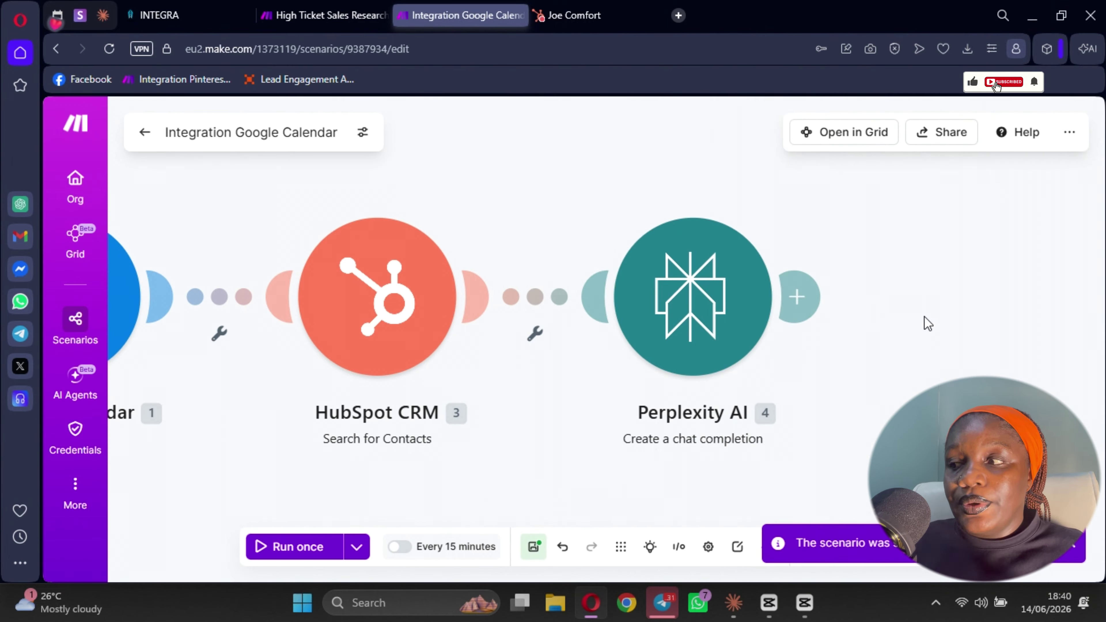
{"action": "left_click", "coordinate": [796, 298]}
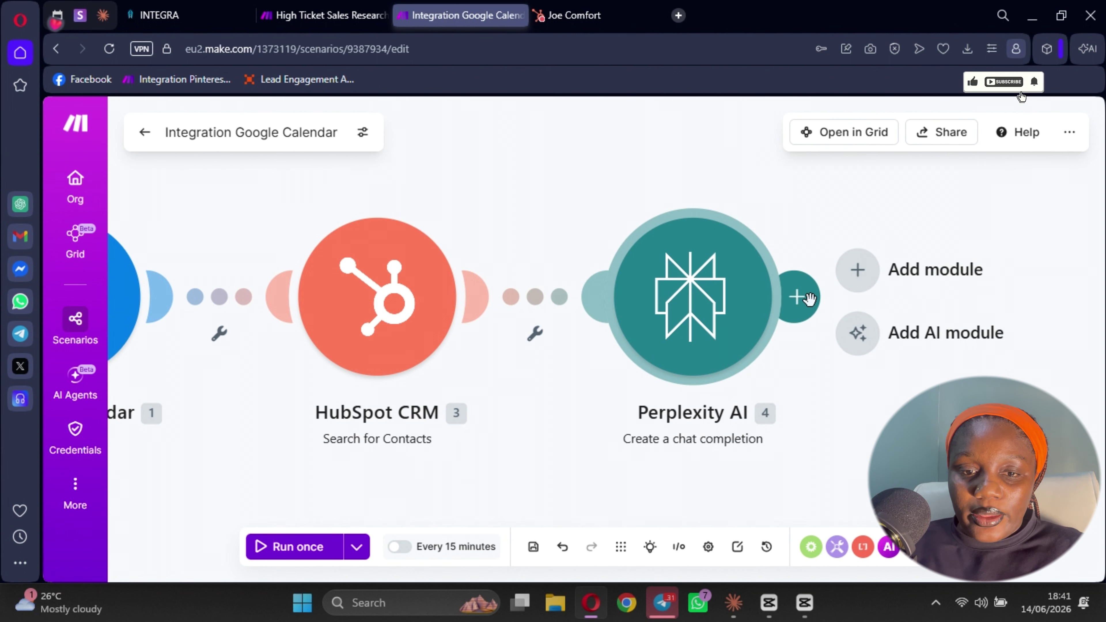
{"action": "left_click", "coordinate": [796, 298]}
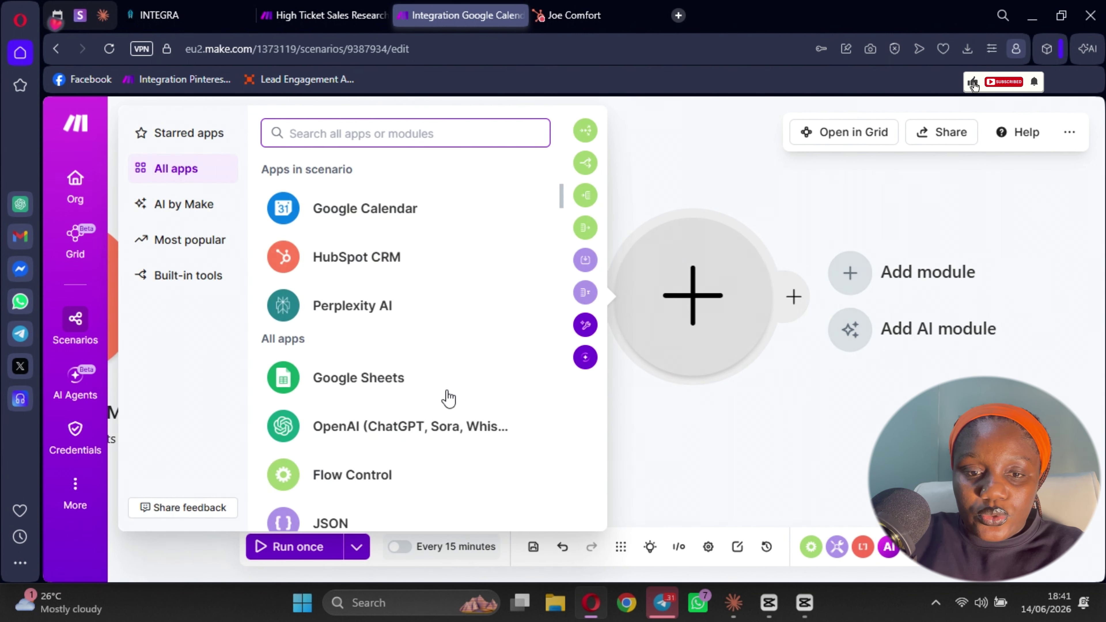
{"action": "type", "text": "chat"}
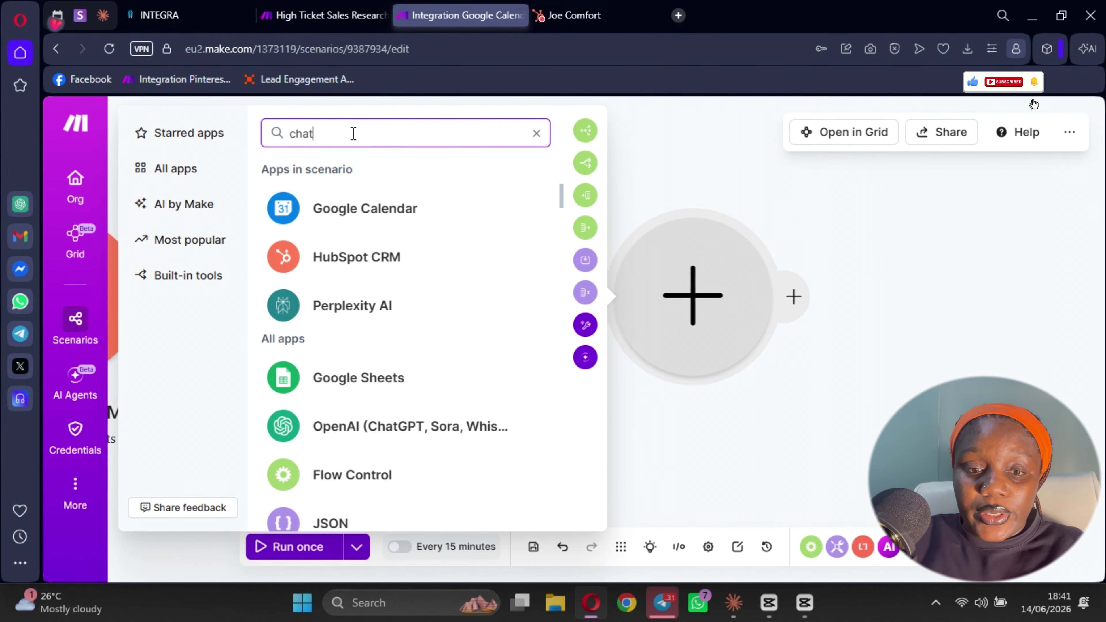
{"action": "key", "text": "BackSpace"}
{"action": "key", "text": "BackSpace"}
{"action": "key", "text": "BackSpace"}
{"action": "key", "text": "BackSpace"}
{"action": "type", "text": "o"}
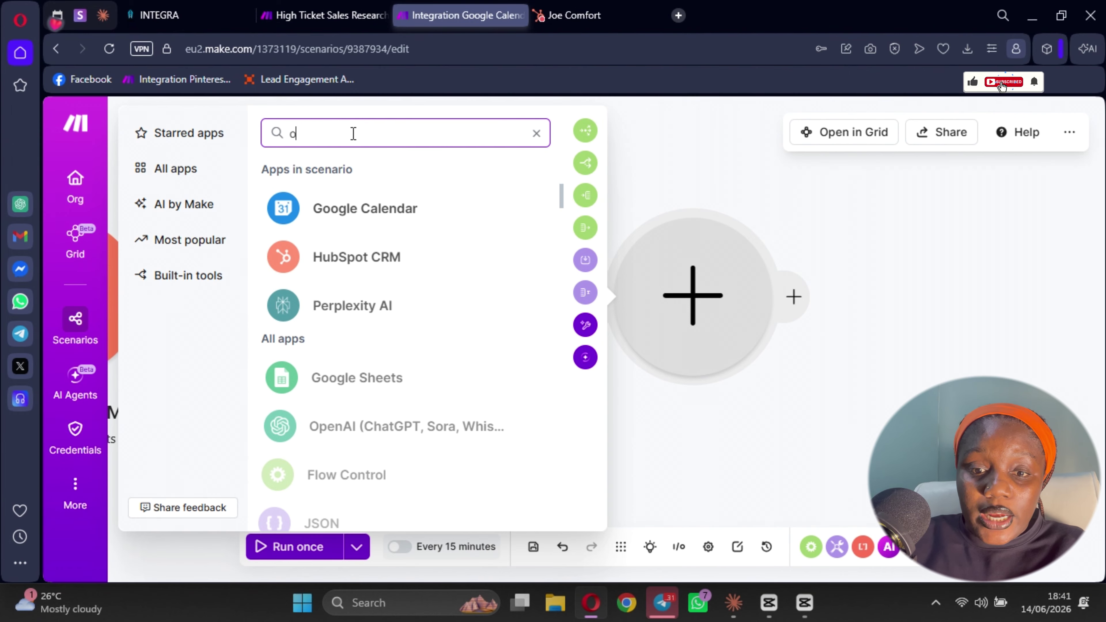
{"action": "type", "text": "pen"}
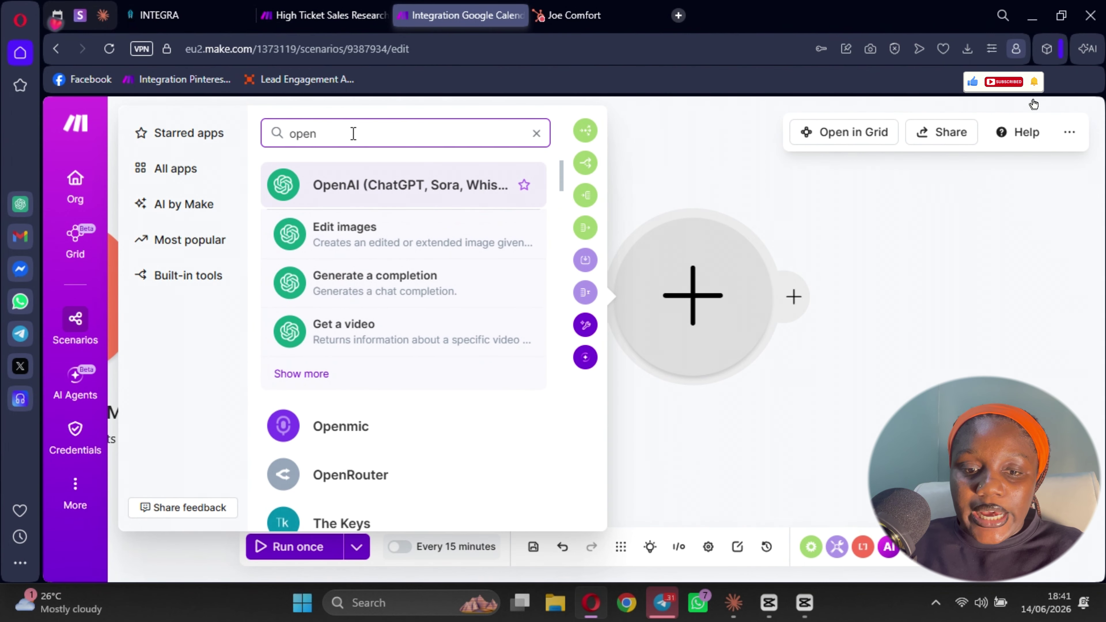
{"action": "left_click_drag", "start_coordinate": [428, 187], "coordinate": [383, 243]}
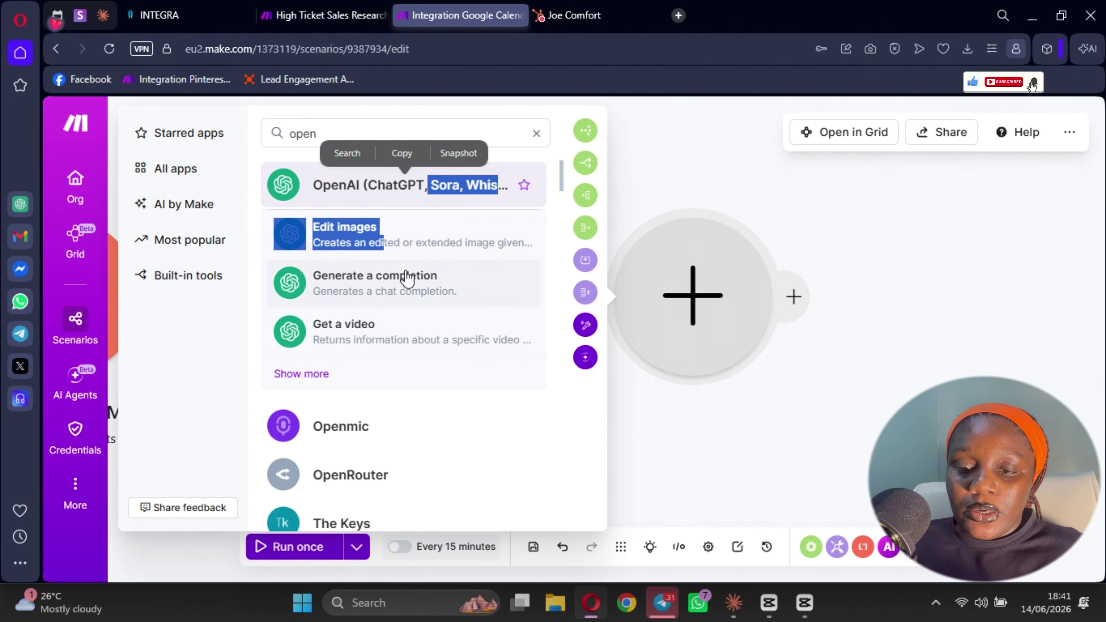
{"action": "left_click", "coordinate": [389, 285]}
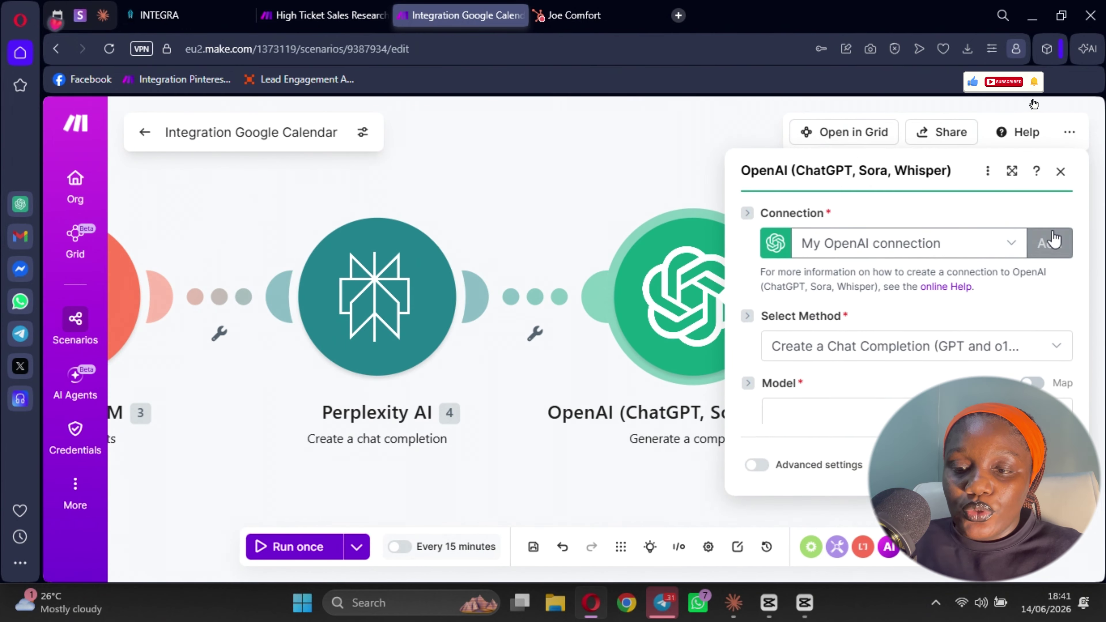
- Keep the existing OpenAI connection, choose the o4-mini model, and add a first message
{"action": "left_click", "coordinate": [1048, 199]}
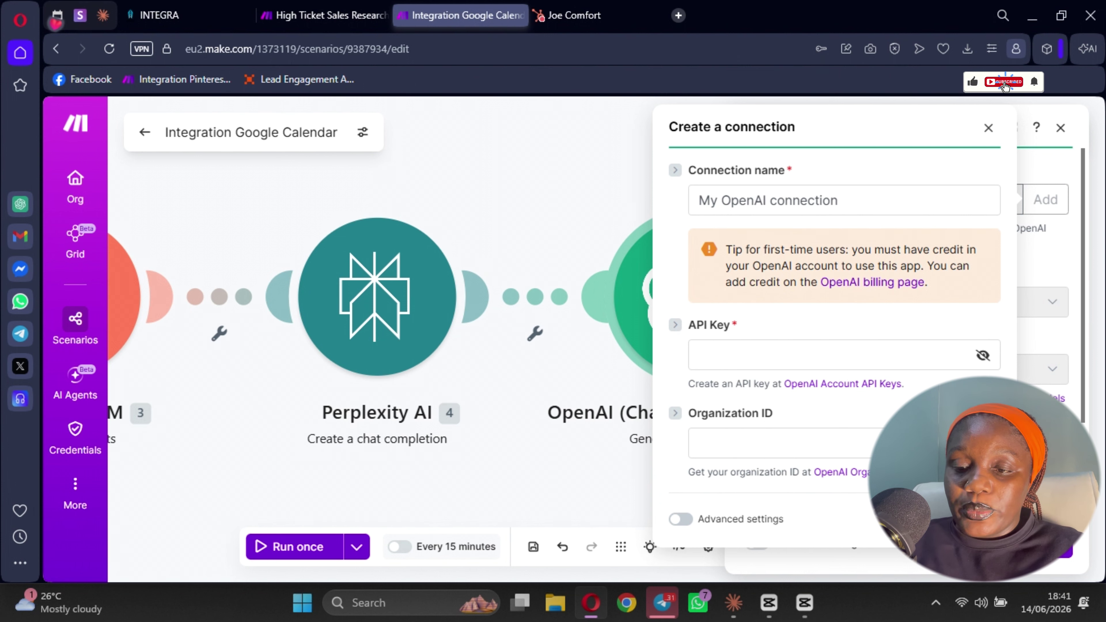
{"action": "left_click", "coordinate": [988, 130]}
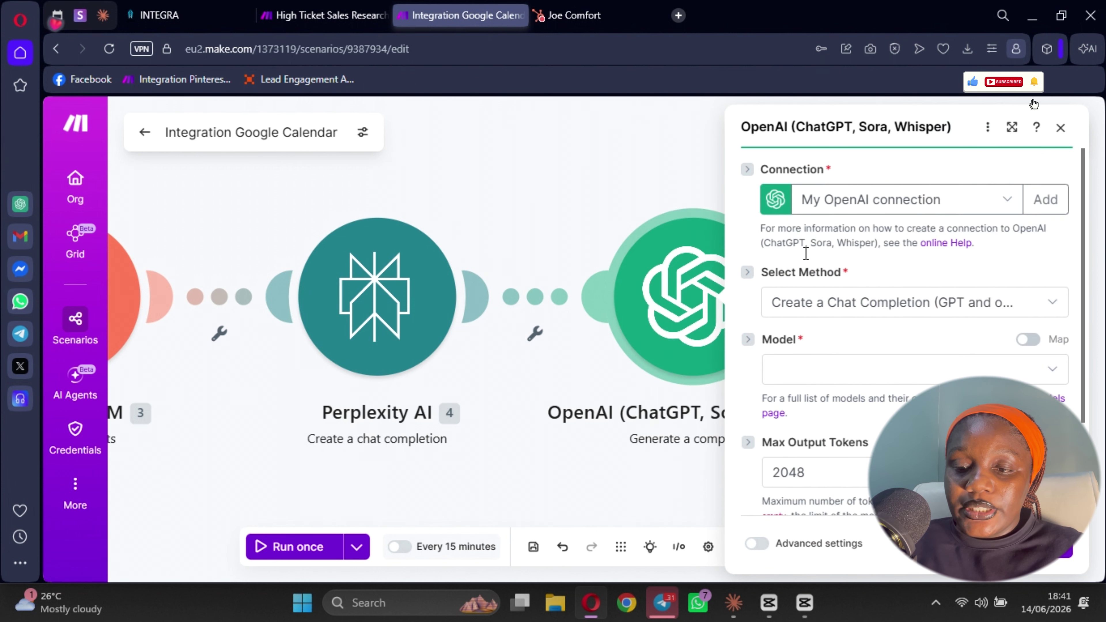
{"action": "scroll", "coordinate": [786, 354], "scroll_direction": "down", "scroll_amount": 3}
{"action": "left_click", "coordinate": [795, 251]}
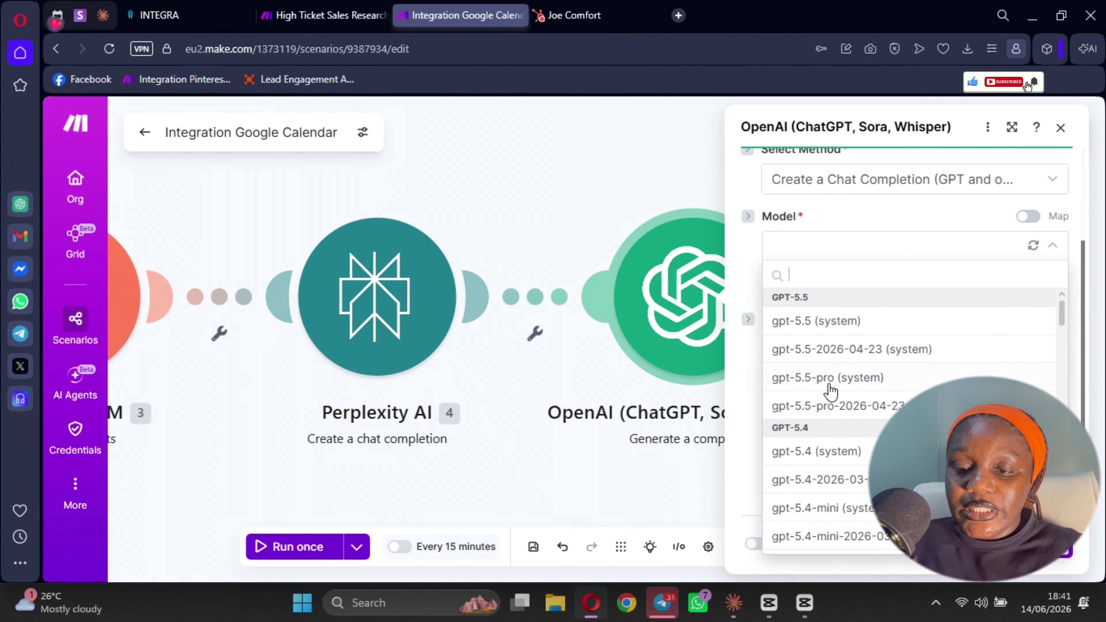
{"action": "scroll", "coordinate": [828, 392], "scroll_direction": "down", "scroll_amount": 10}
{"action": "scroll", "coordinate": [824, 438], "scroll_direction": "down", "scroll_amount": 10}
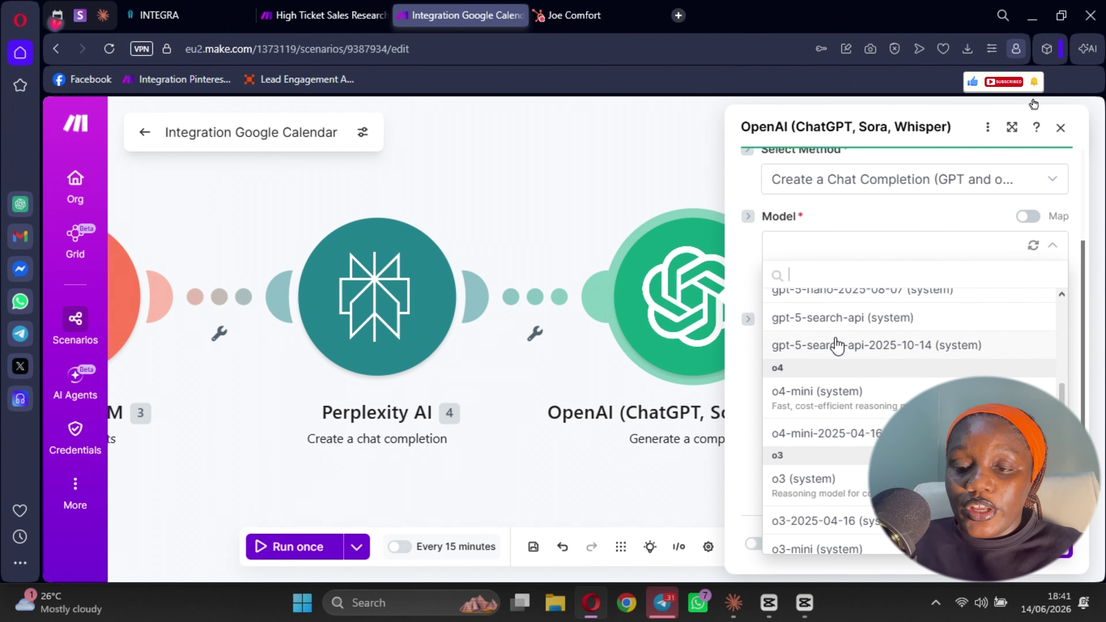
{"action": "left_click", "coordinate": [839, 397]}
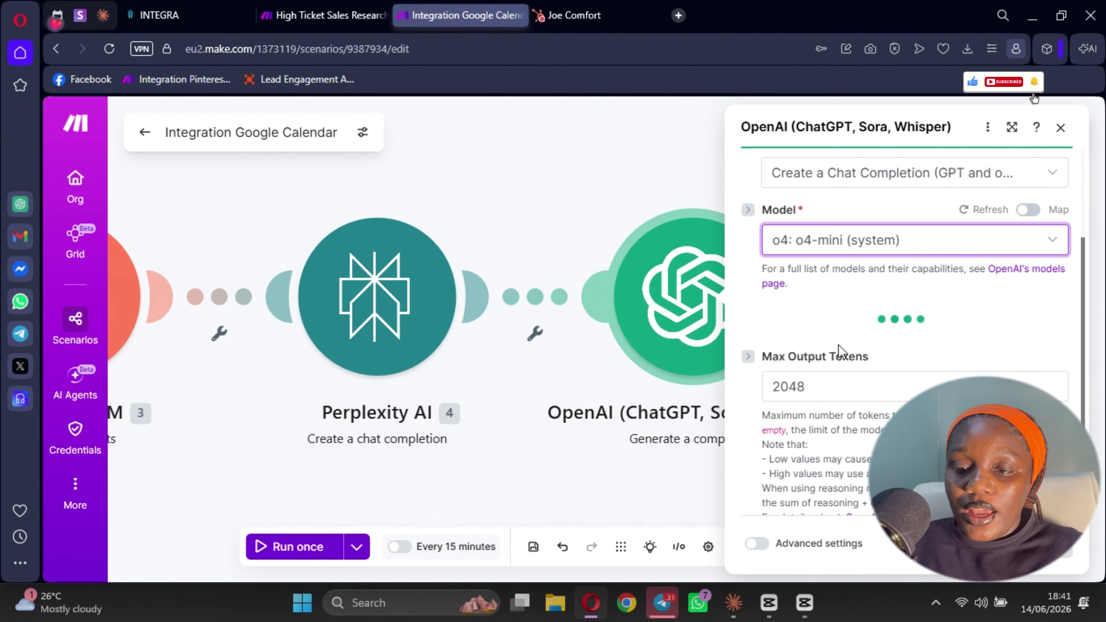
{"action": "left_click", "coordinate": [809, 300]}
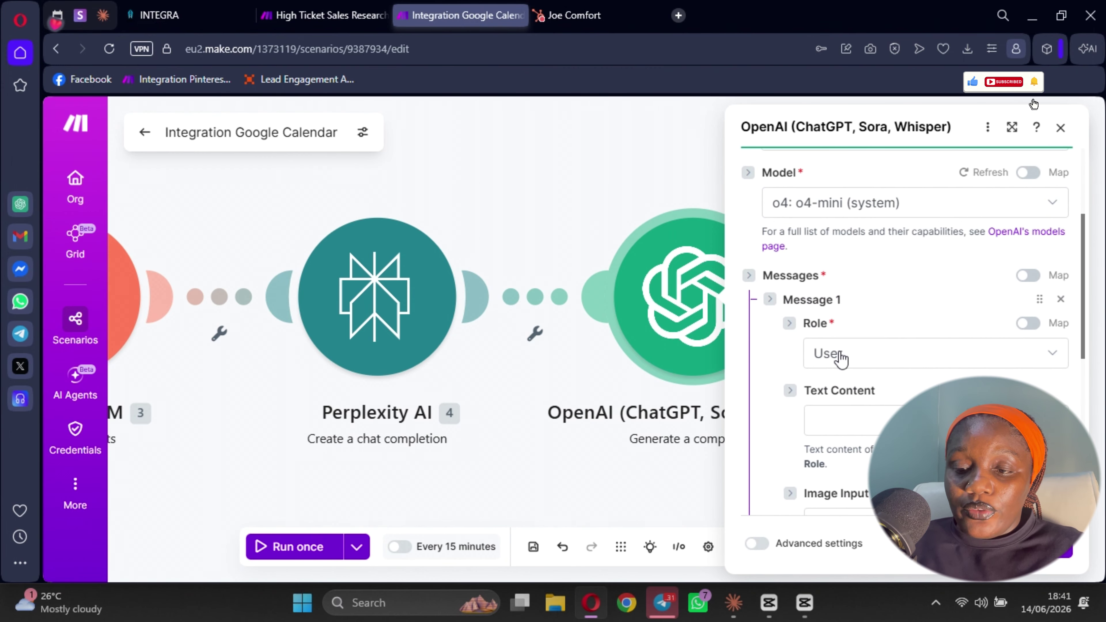
- Set the first OpenAI message's role to Developer / System
{"action": "left_click", "coordinate": [840, 357]}
{"action": "left_click", "coordinate": [850, 436]}
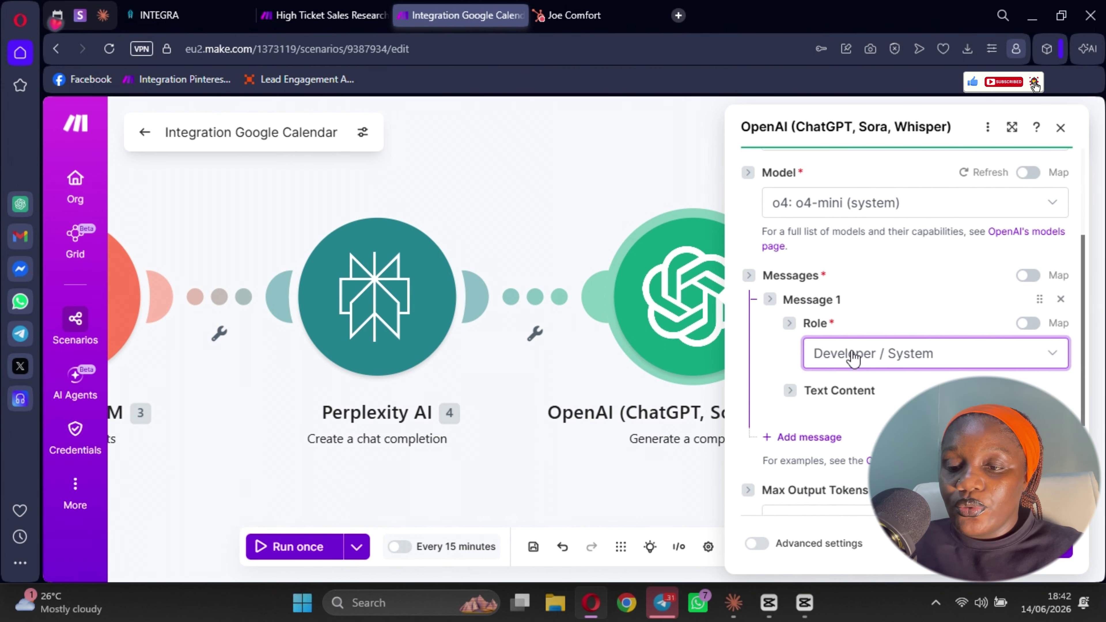
{"action": "scroll", "coordinate": [832, 247], "scroll_direction": "down", "scroll_amount": 3}
- Write the prompt 'Act as a Sales Analyst, give me a summary of the company details…'
{"action": "left_click", "coordinate": [830, 266]}
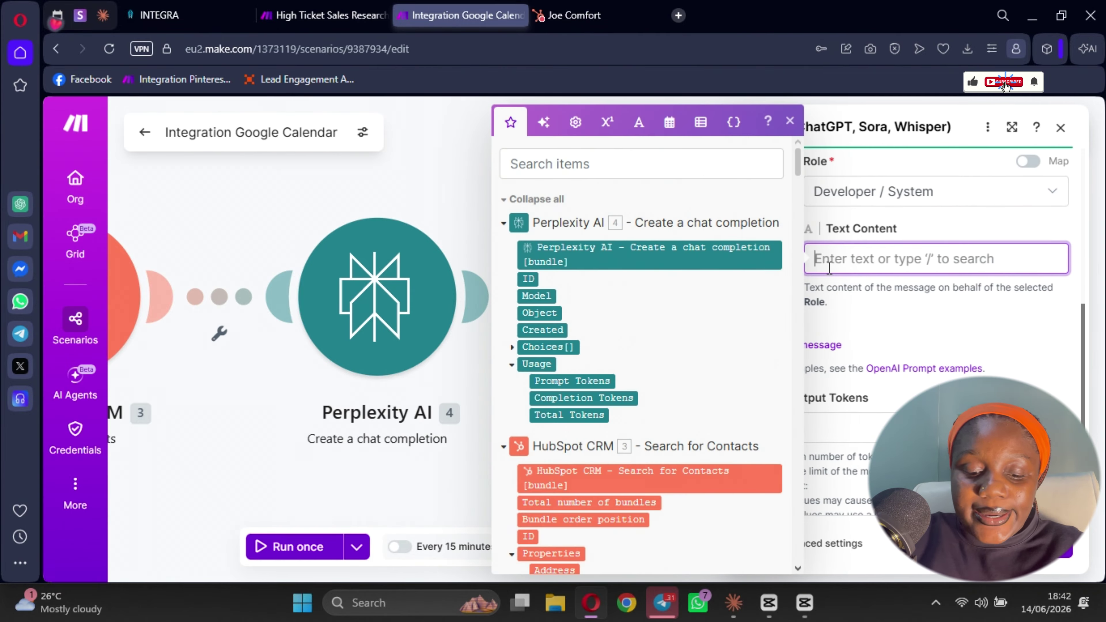
{"action": "type", "text": "A"}
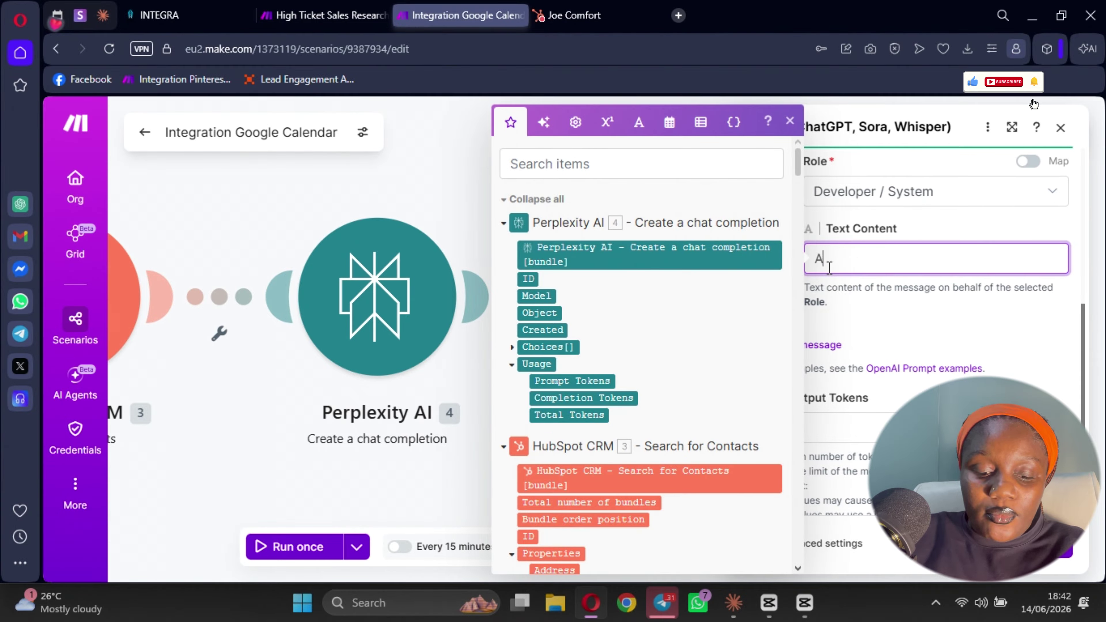
{"action": "type", "text": "Ct"}
{"action": "key", "text": "BackSpace"}
{"action": "key", "text": "BackSpace"}
{"action": "key", "text": "BackSpace"}
{"action": "type", "text": "ct "}
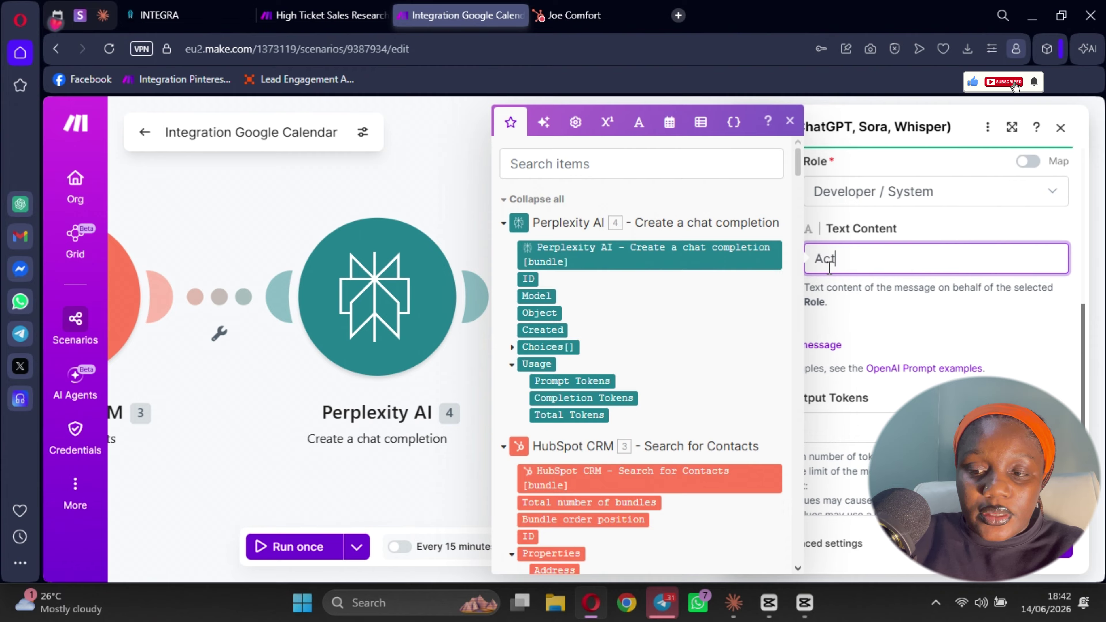
{"action": "type", "text": "as a"}
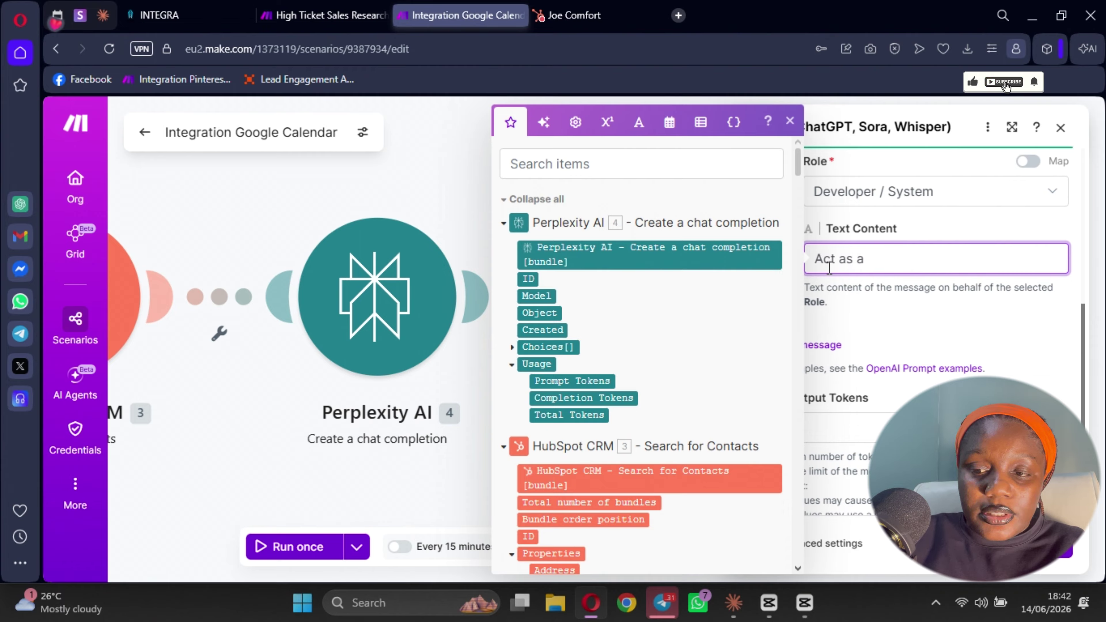
{"action": "type", "text": " Sales"}
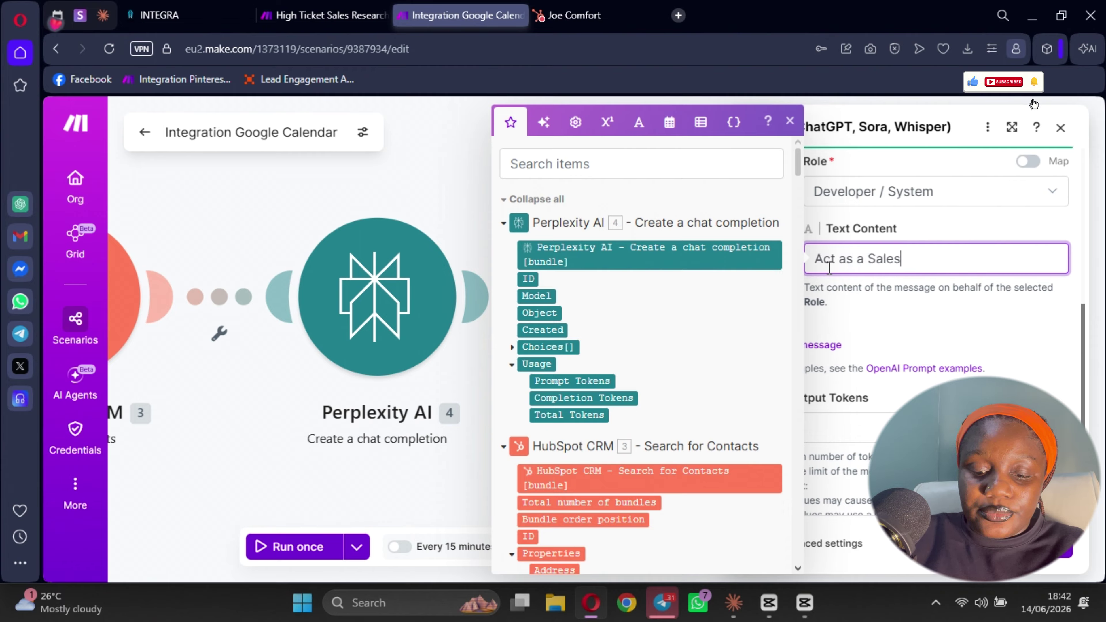
{"action": "type", "text": " Anal"}
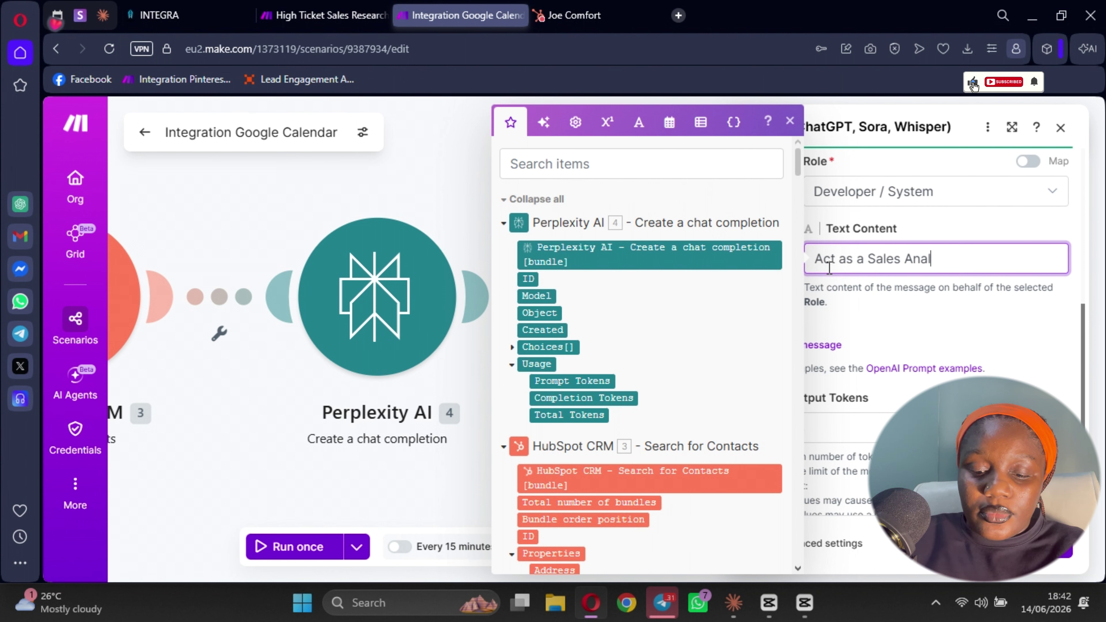
{"action": "type", "text": "yst,, "}
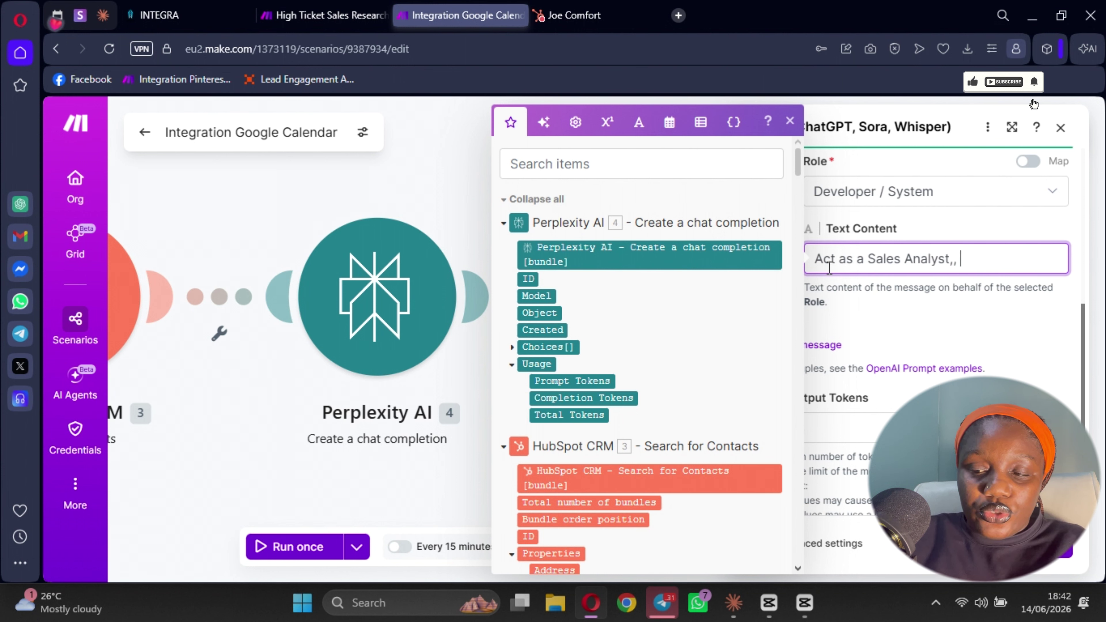
{"action": "type", "text": "I want yoiu to"}
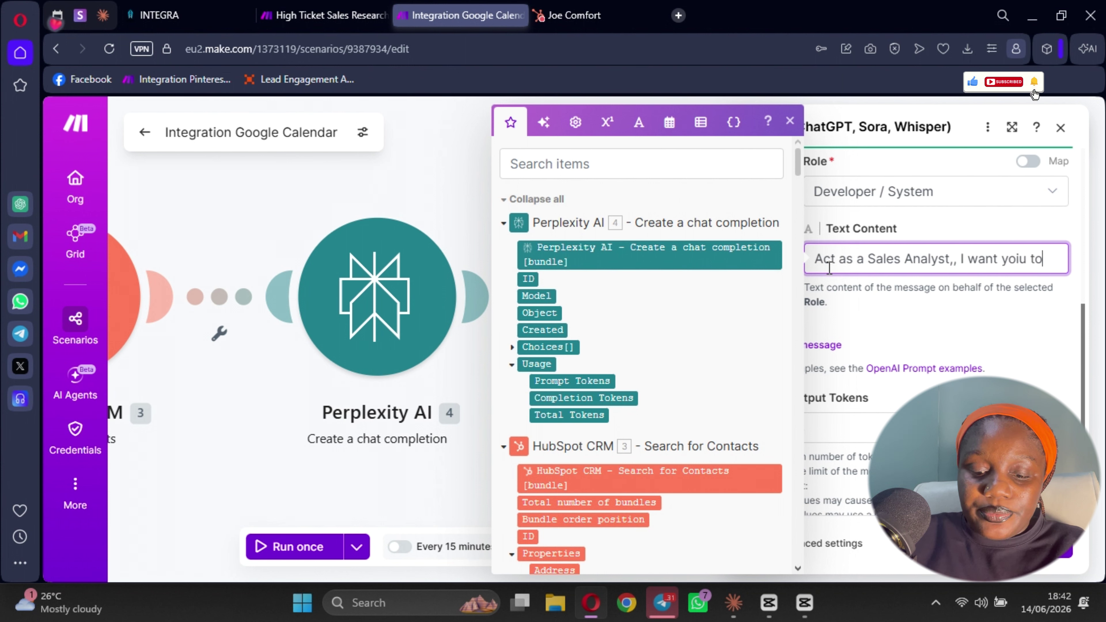
{"action": "key", "text": "BackSpace"}
{"action": "key", "text": "BackSpace"}
{"action": "key", "text": "BackSpace"}
{"action": "key", "text": "BackSpace"}
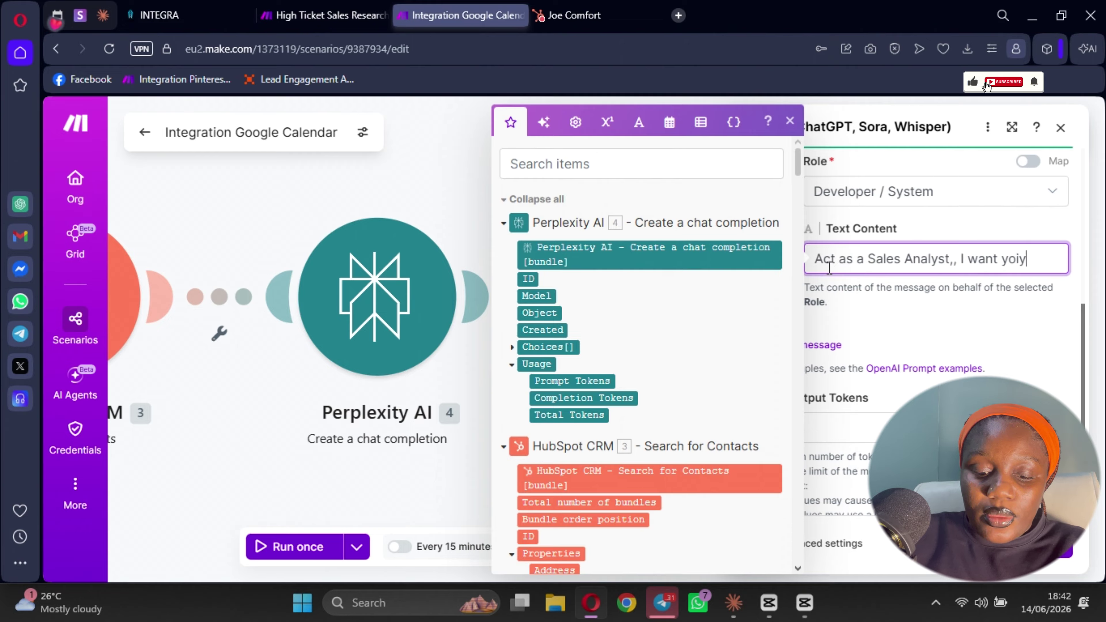
{"action": "key", "text": "BackSpace"}
{"action": "key", "text": "BackSpace"}
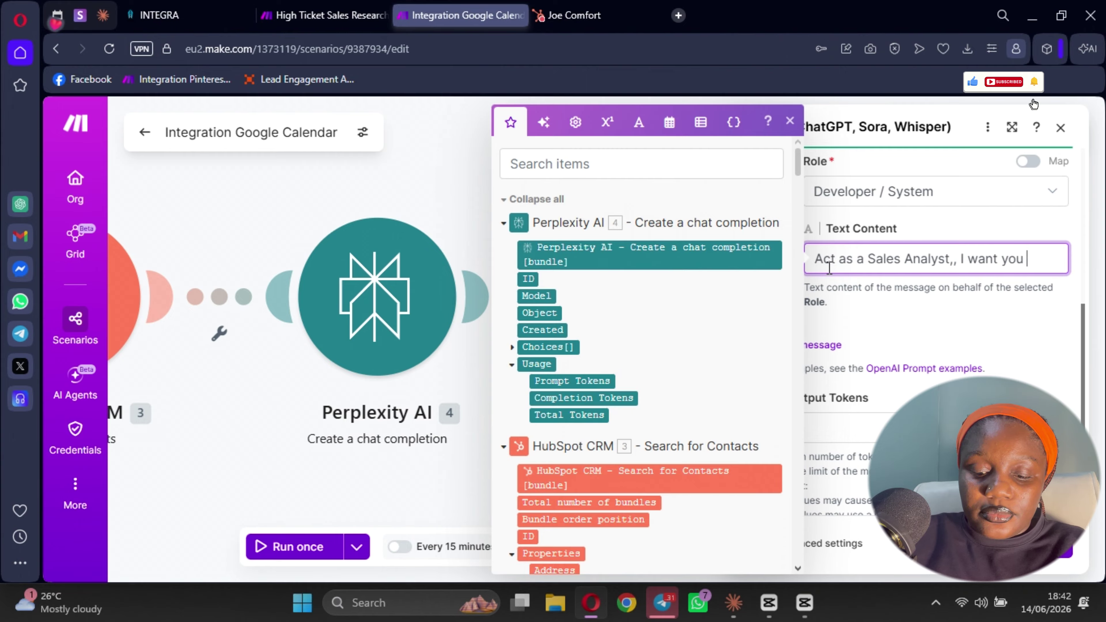
{"action": "type", "text": "u give m"}
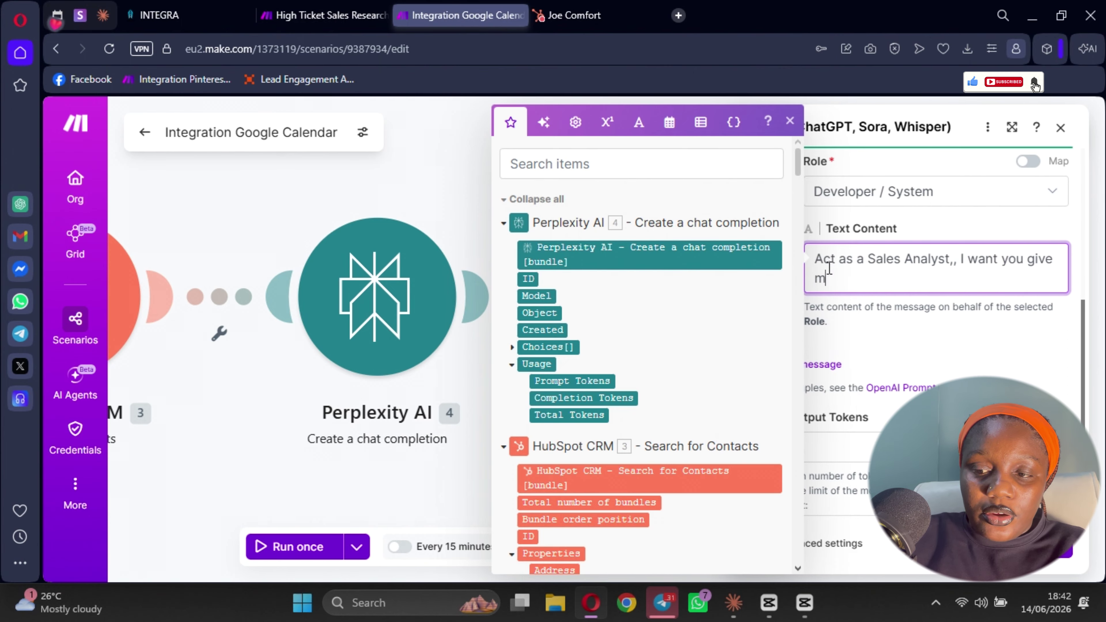
{"action": "type", "text": "e a summary "}
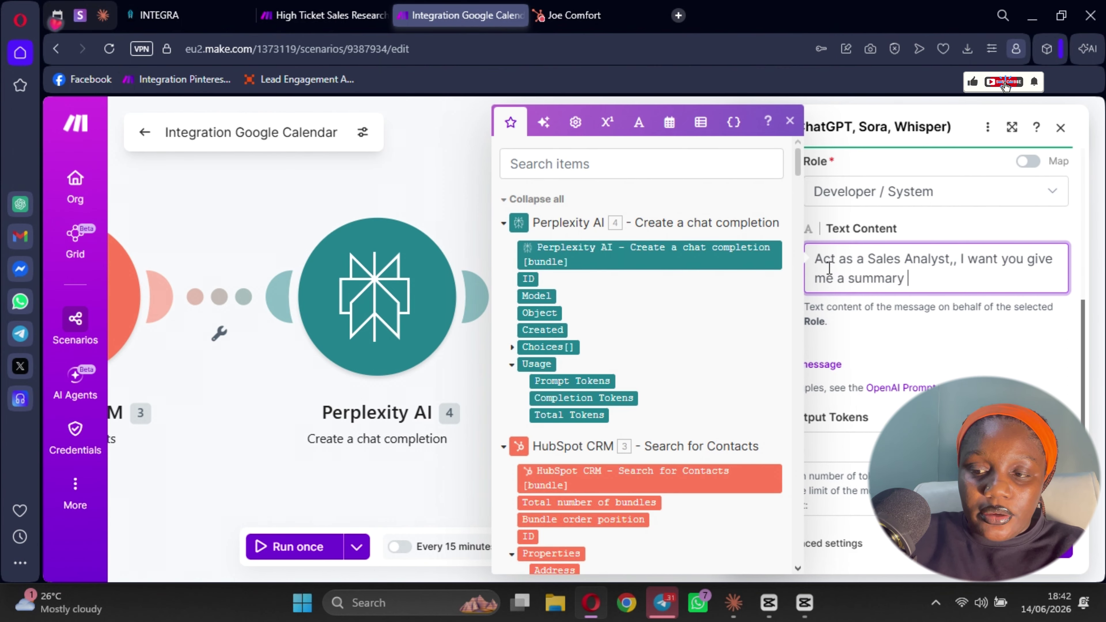
{"action": "type", "text": "of the company"}
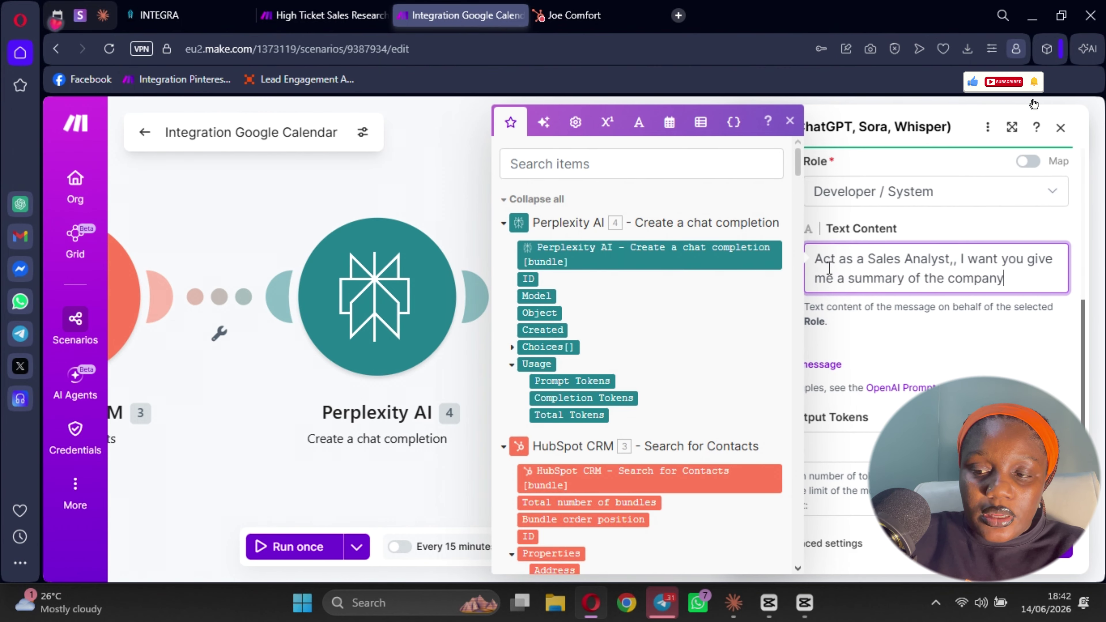
{"action": "type", "text": " details that"}
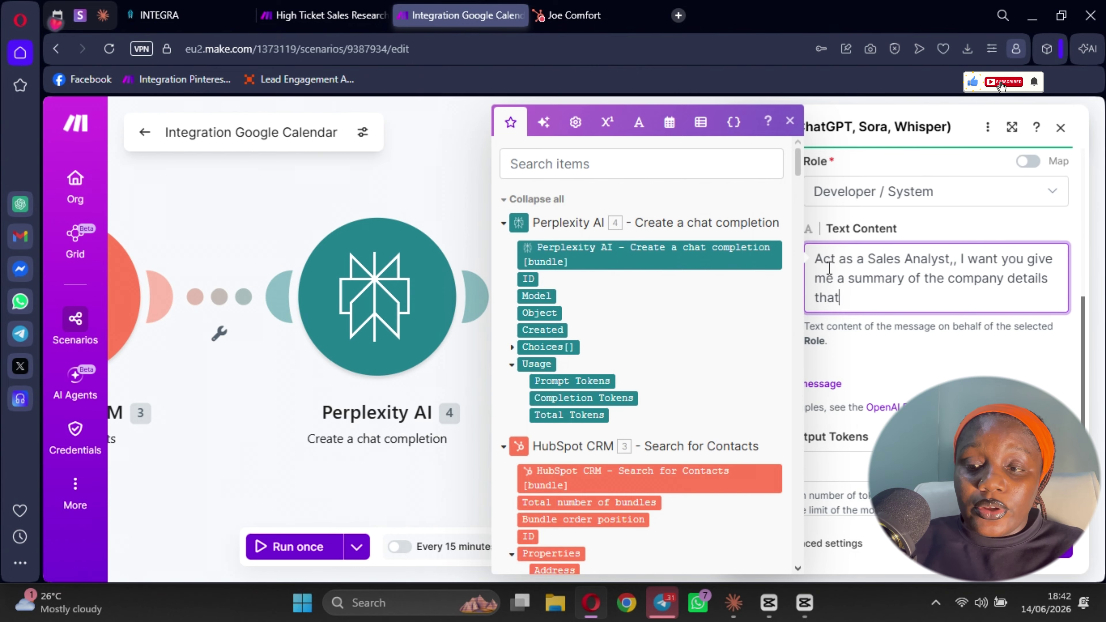
{"action": "type", "text": " I will"}
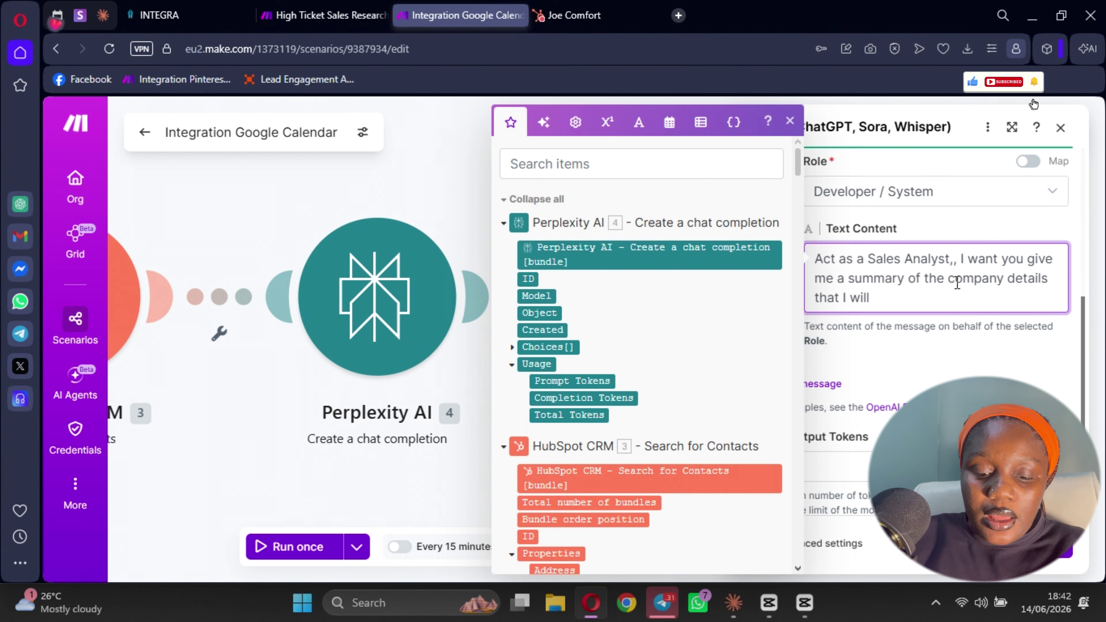
{"action": "left_click_drag", "start_coordinate": [958, 283], "coordinate": [904, 284]}
{"action": "type", "text": "ab"}
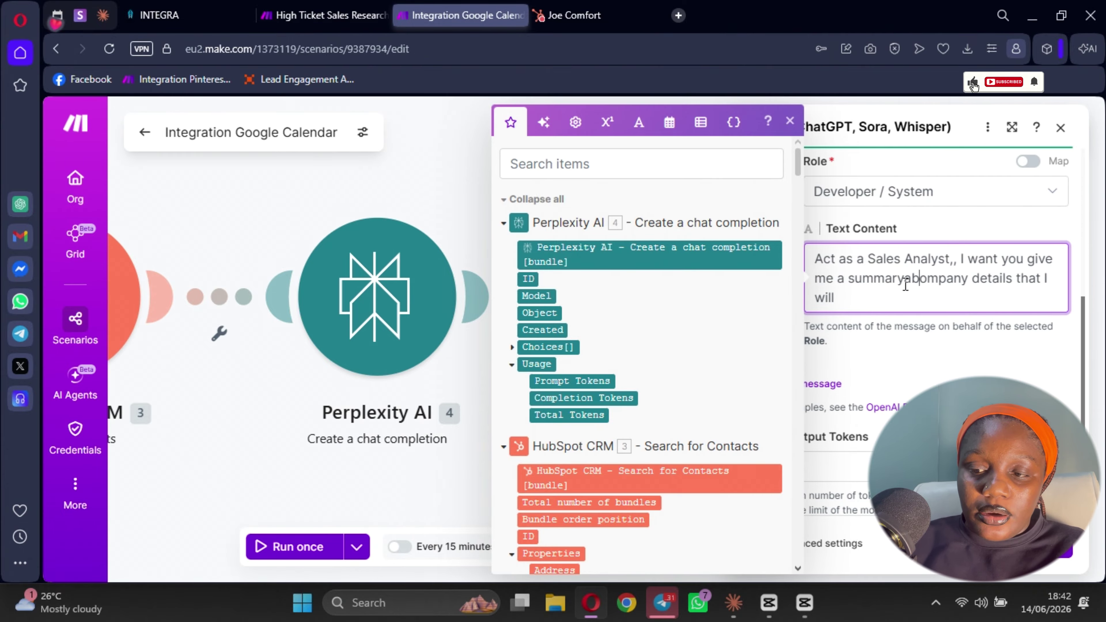
{"action": "type", "text": "out a company "}
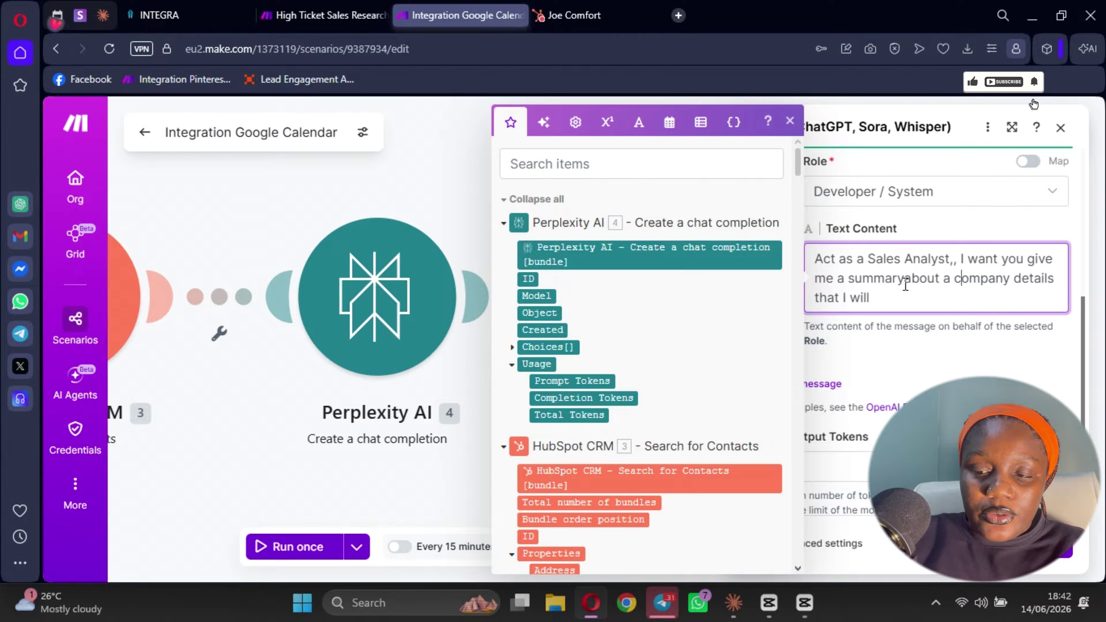
{"action": "type", "text": "usingf ty"}
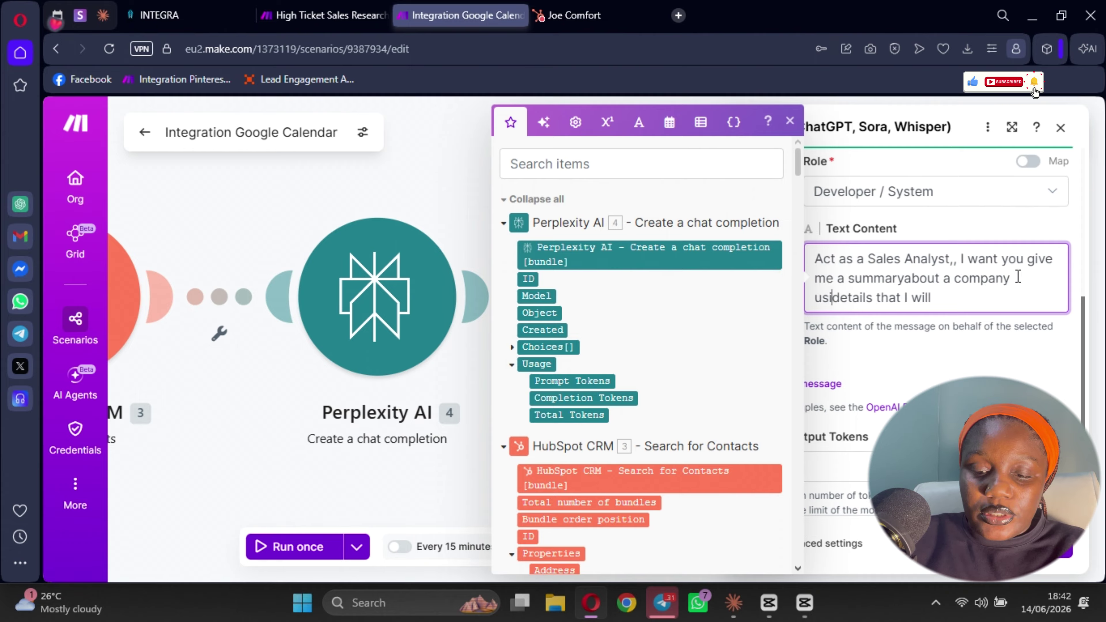
{"action": "key", "text": "BackSpace"}
{"action": "type", "text": "he"}
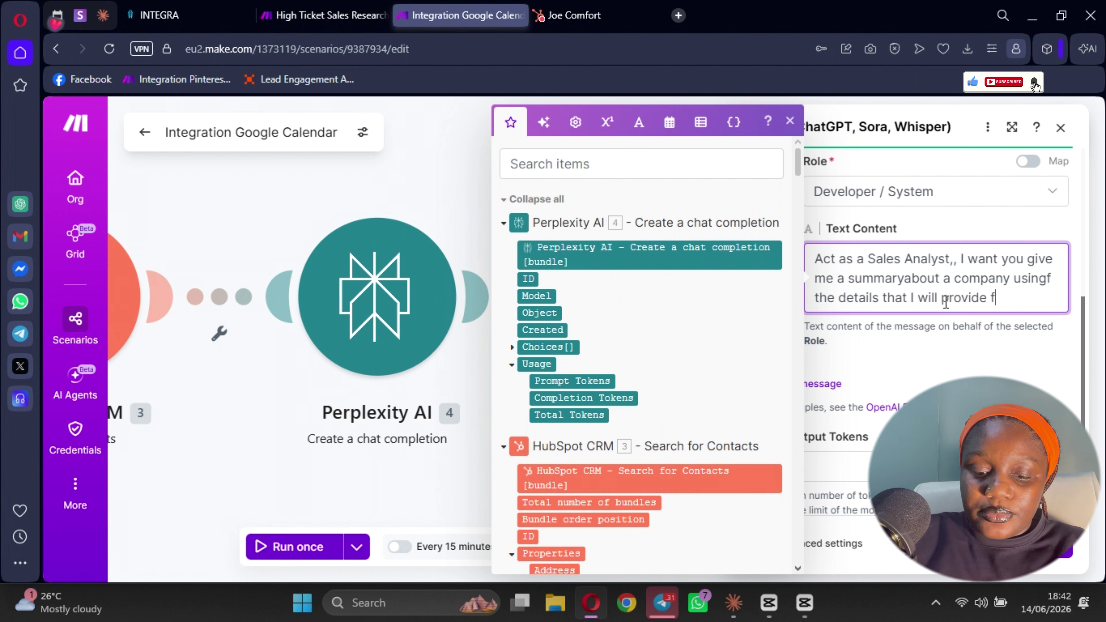
{"action": "key", "text": "BackSpace"}
{"action": "key", "text": "BackSpace"}
{"action": "key", "text": "BackSpace"}
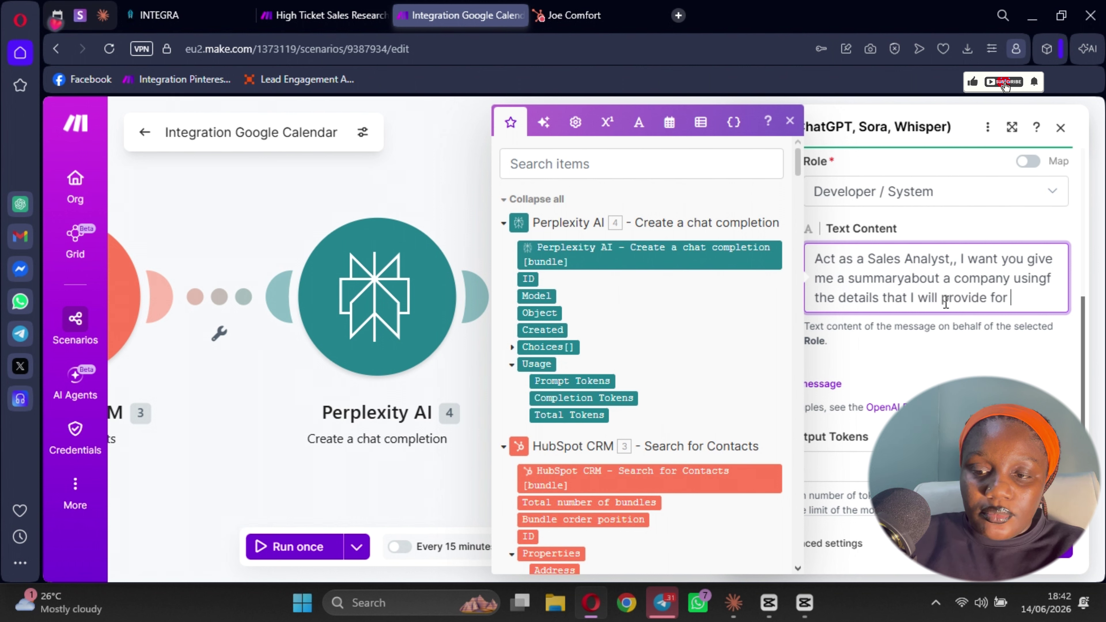
{"action": "type", "text": "you.."}
- Add a paragraph asking for their pain points and why my coaching service suits them
{"action": "key", "text": "Return"}
{"action": "key", "text": "Return"}
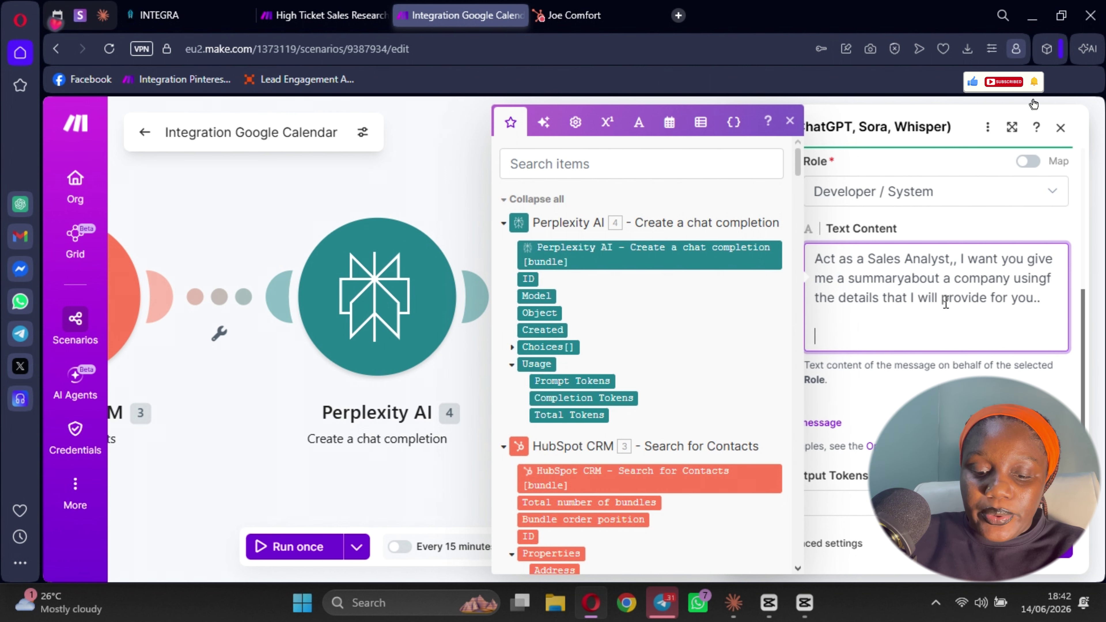
{"action": "key", "text": "BackSpace"}
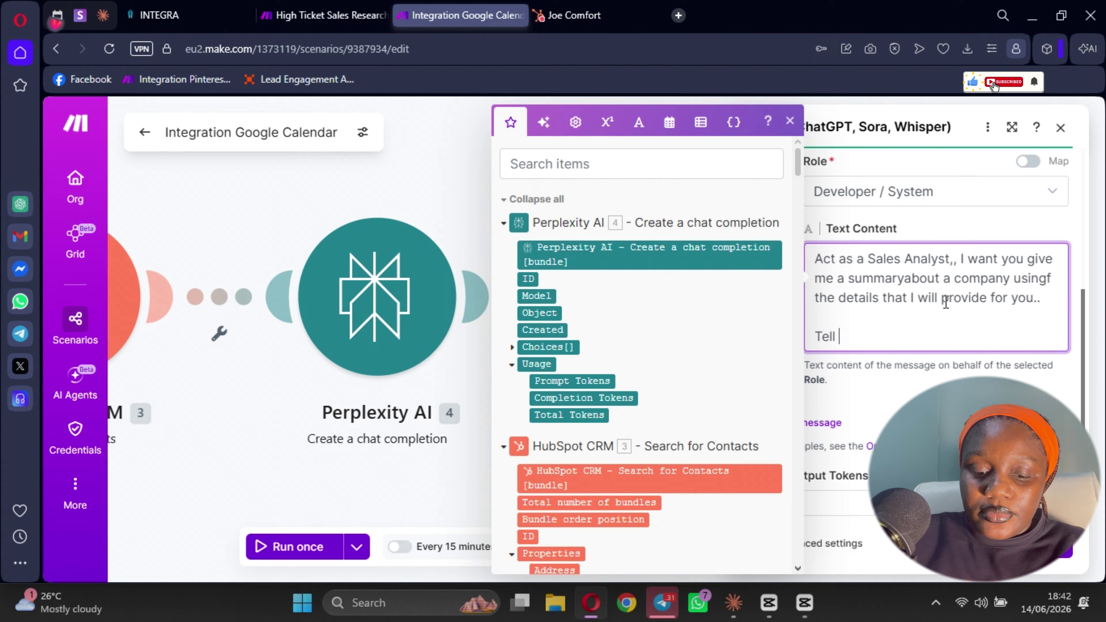
{"action": "type", "text": "Tell me t"}
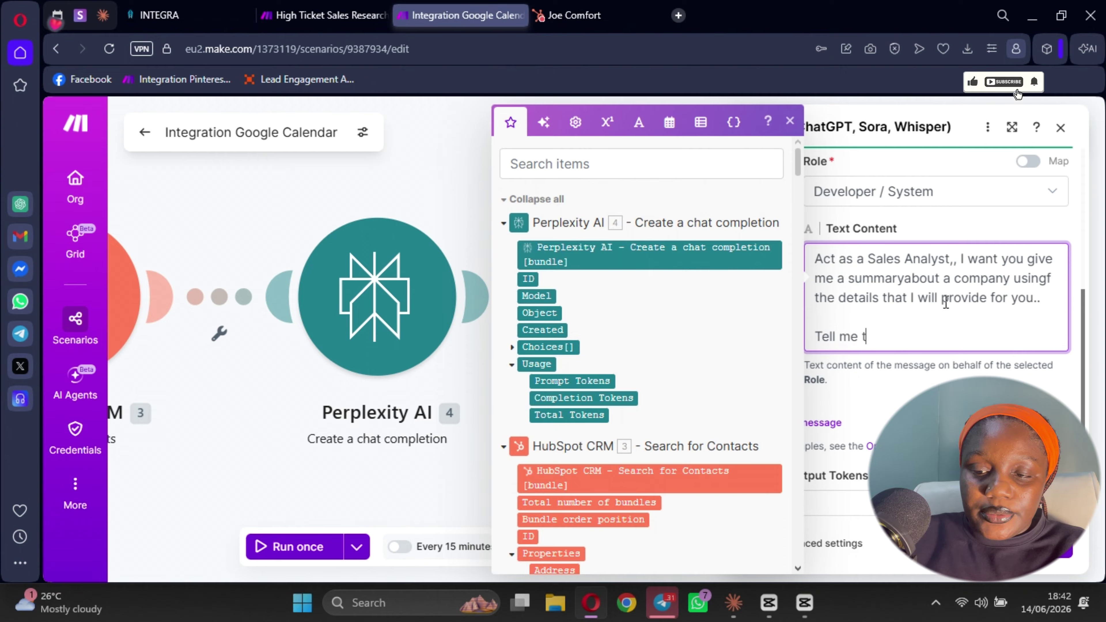
{"action": "type", "text": "heo"}
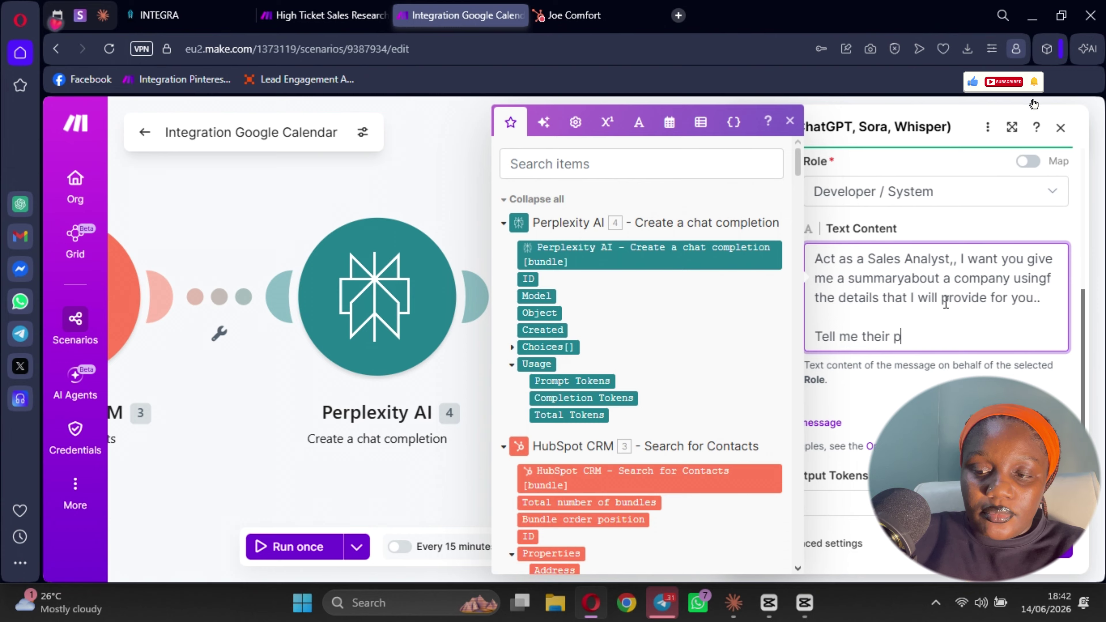
{"action": "type", "text": "r painpoints and"}
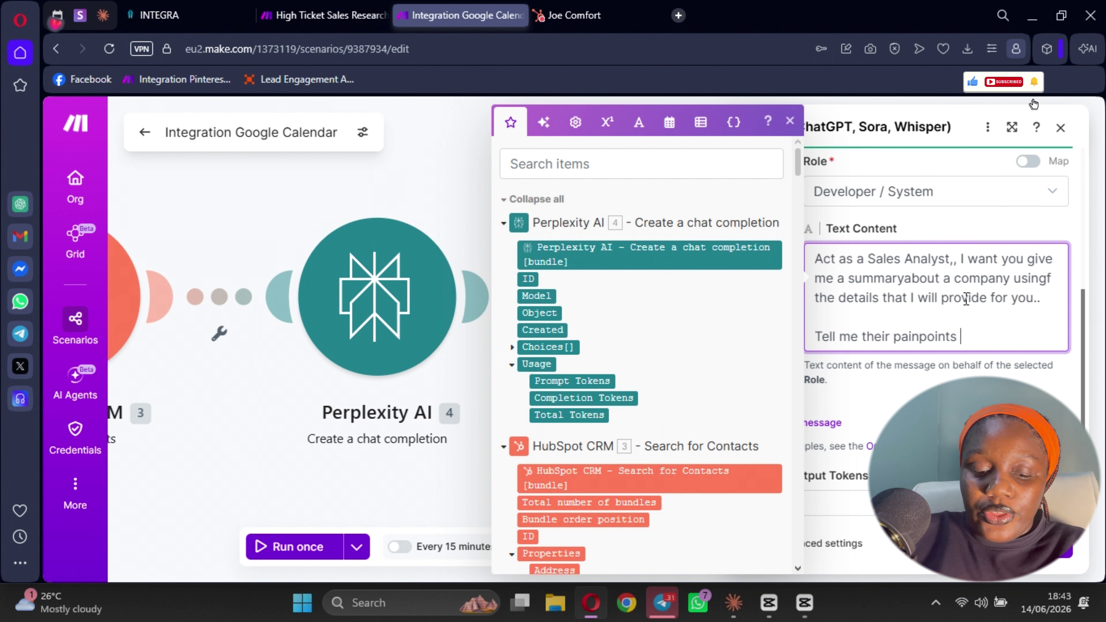
{"action": "type", "text": "that they "}
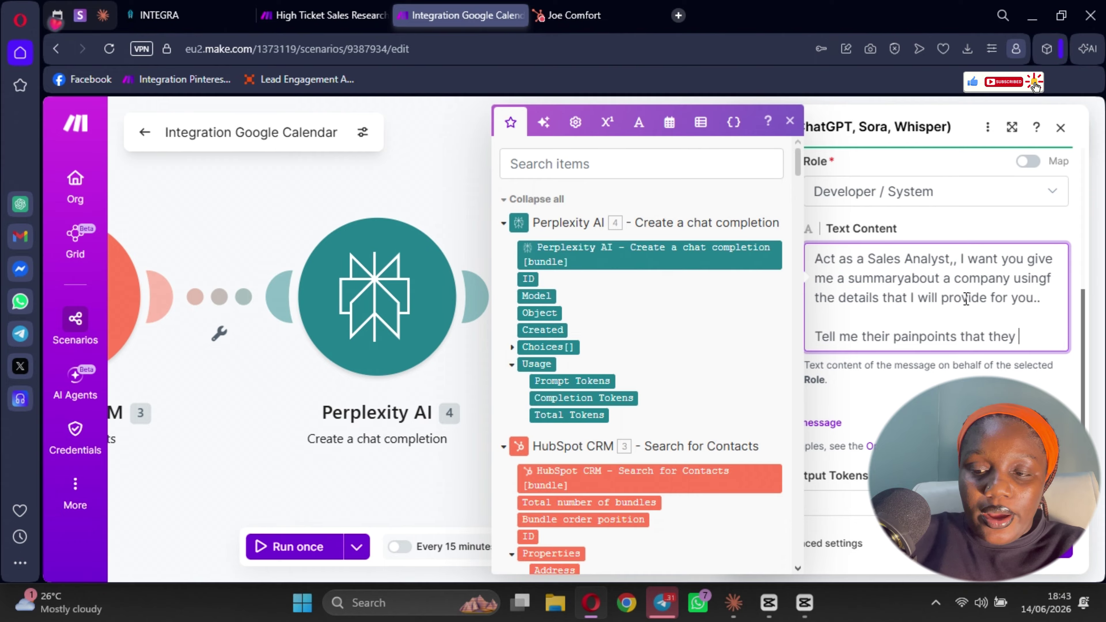
{"action": "type", "text": "have and why"}
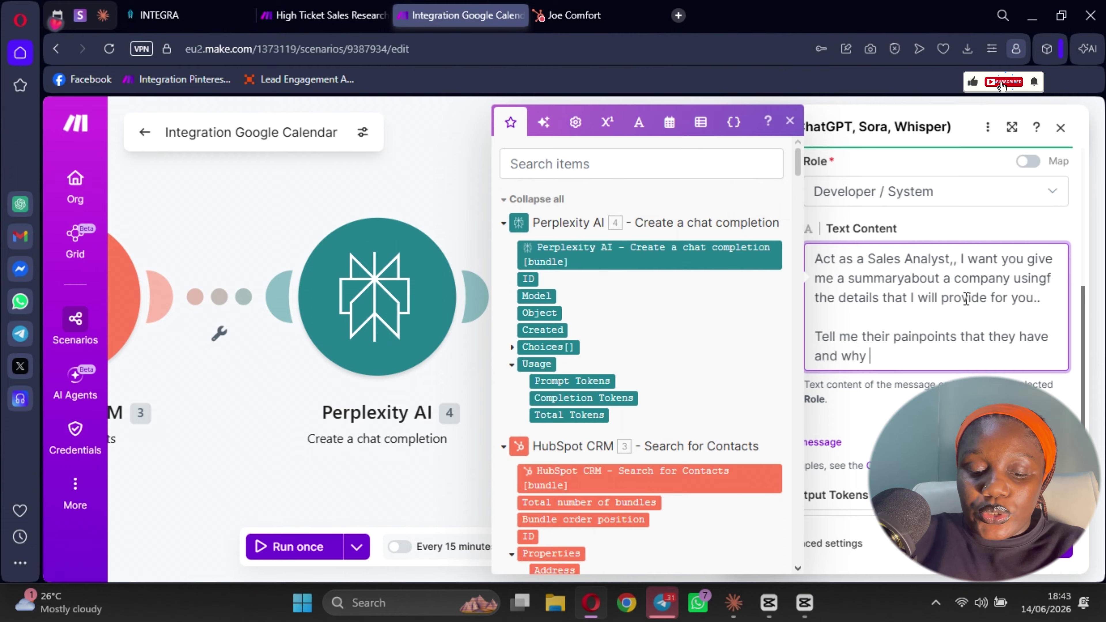
{"action": "type", "text": " my "}
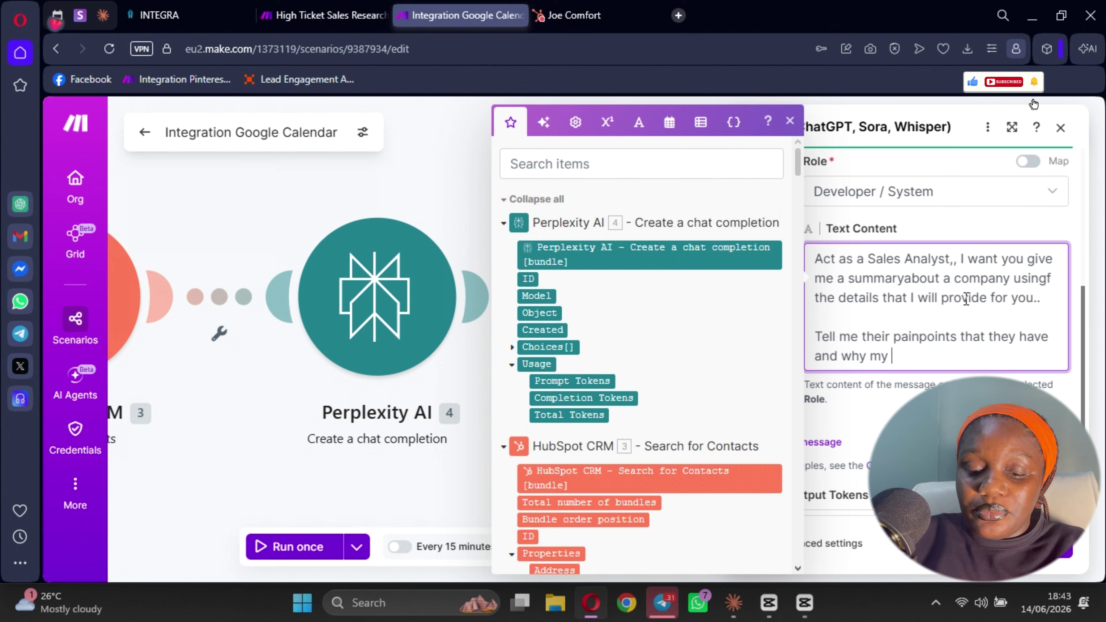
{"action": "type", "text": "coac"}
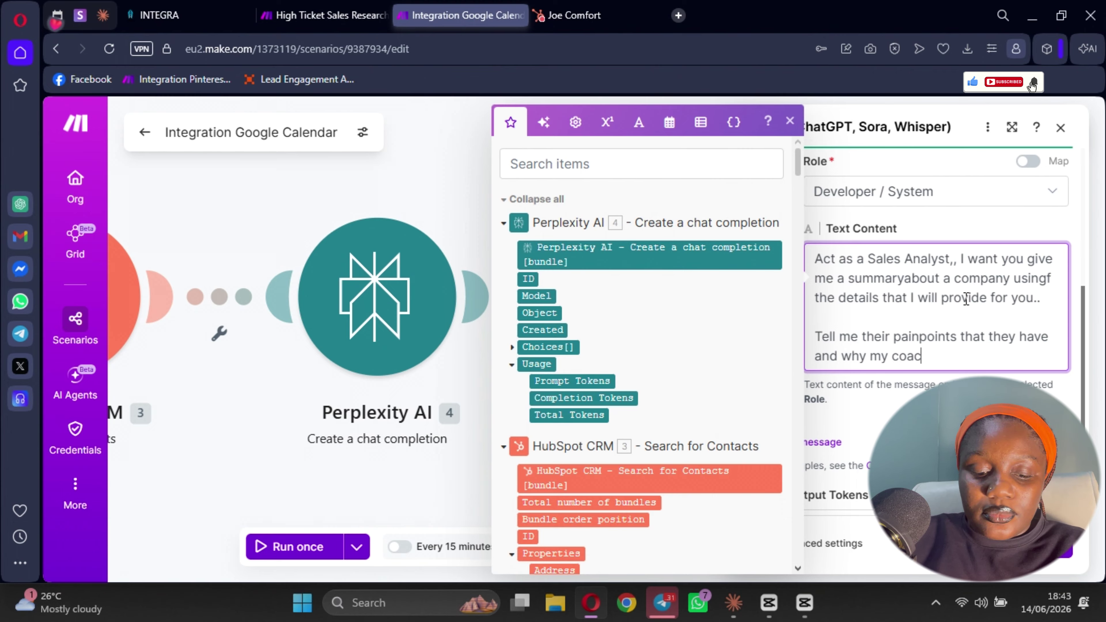
{"action": "type", "text": "hing ser"}
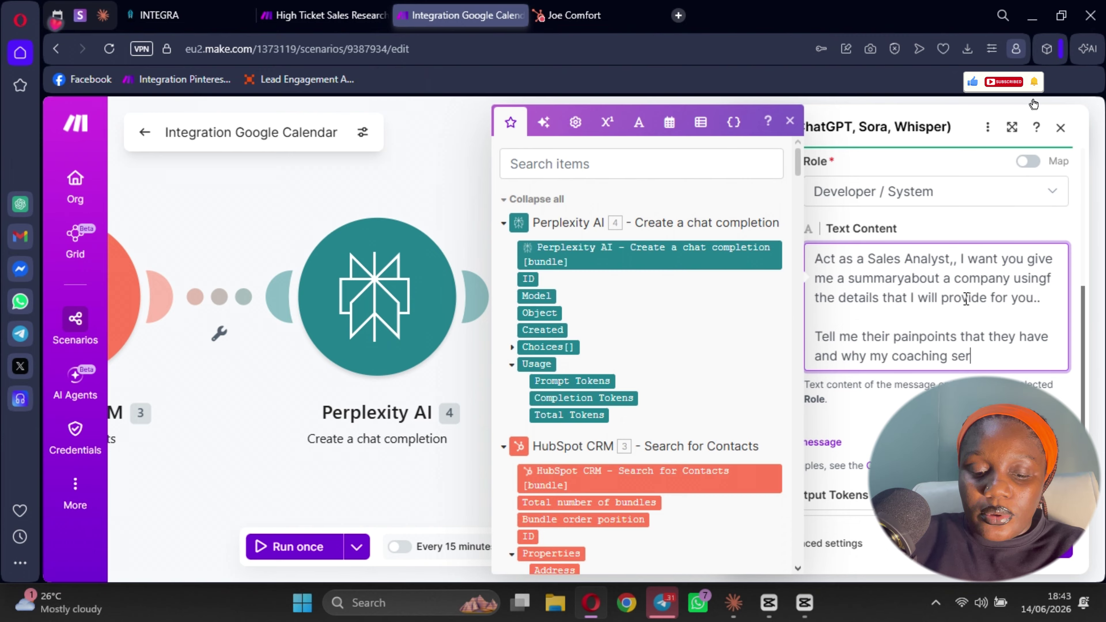
{"action": "type", "text": "vice will b"}
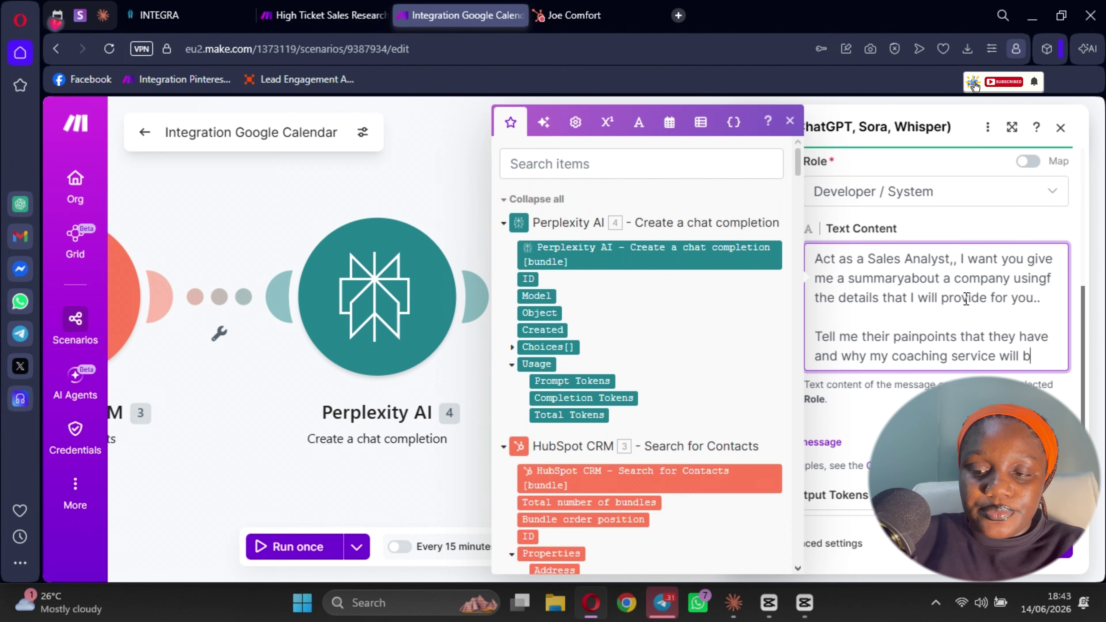
{"action": "type", "text": "e perfe"}
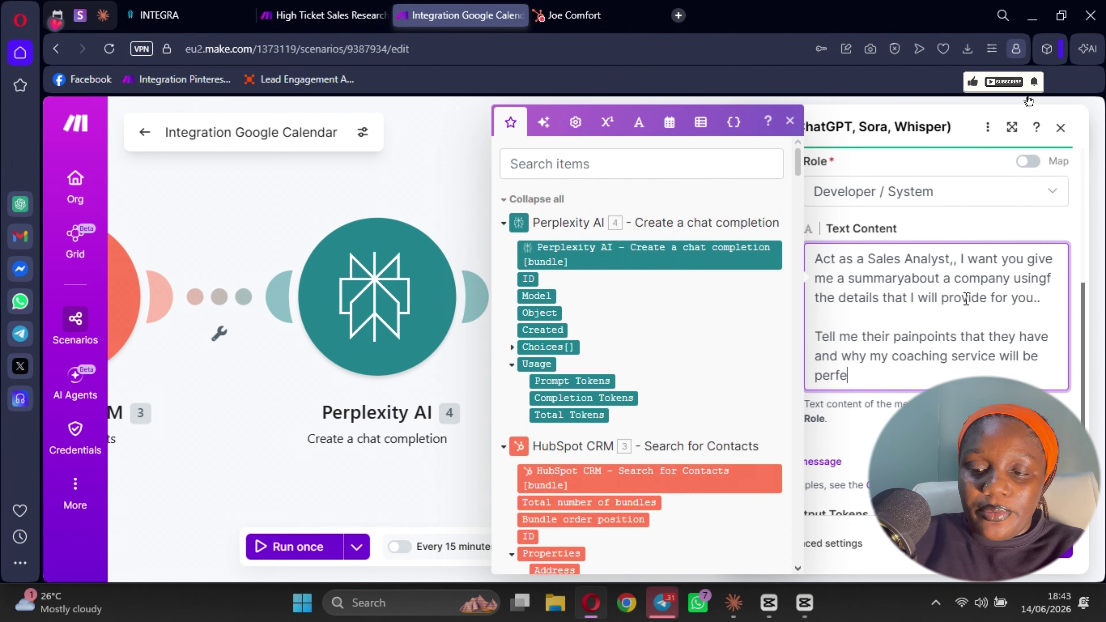
{"action": "type", "text": "ct for them"}
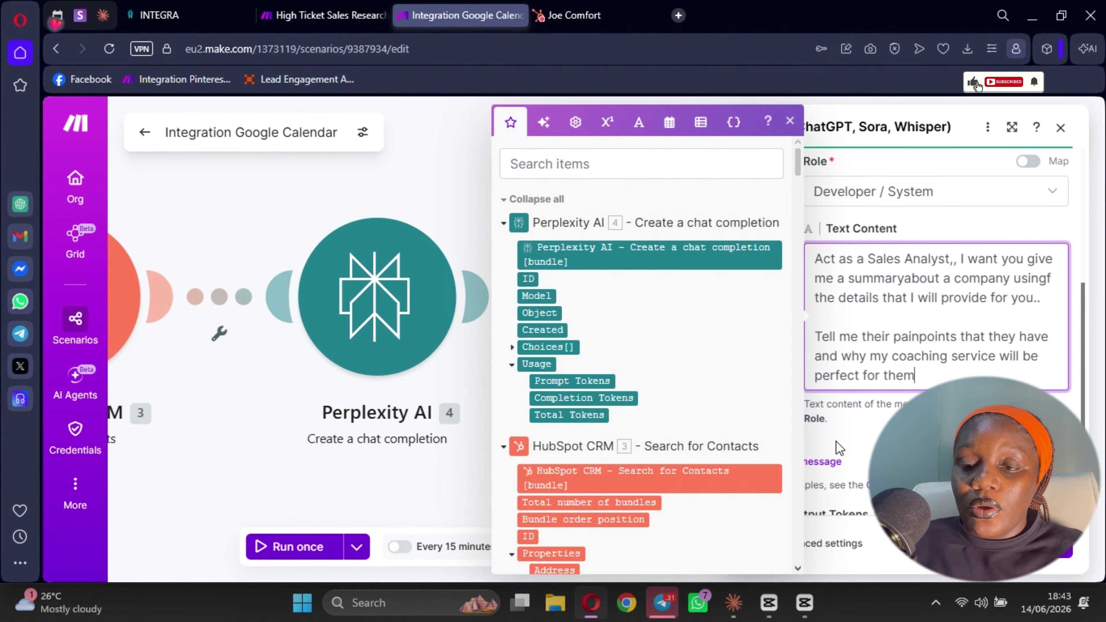
{"action": "scroll", "coordinate": [805, 270], "scroll_direction": "down", "scroll_amount": 5}
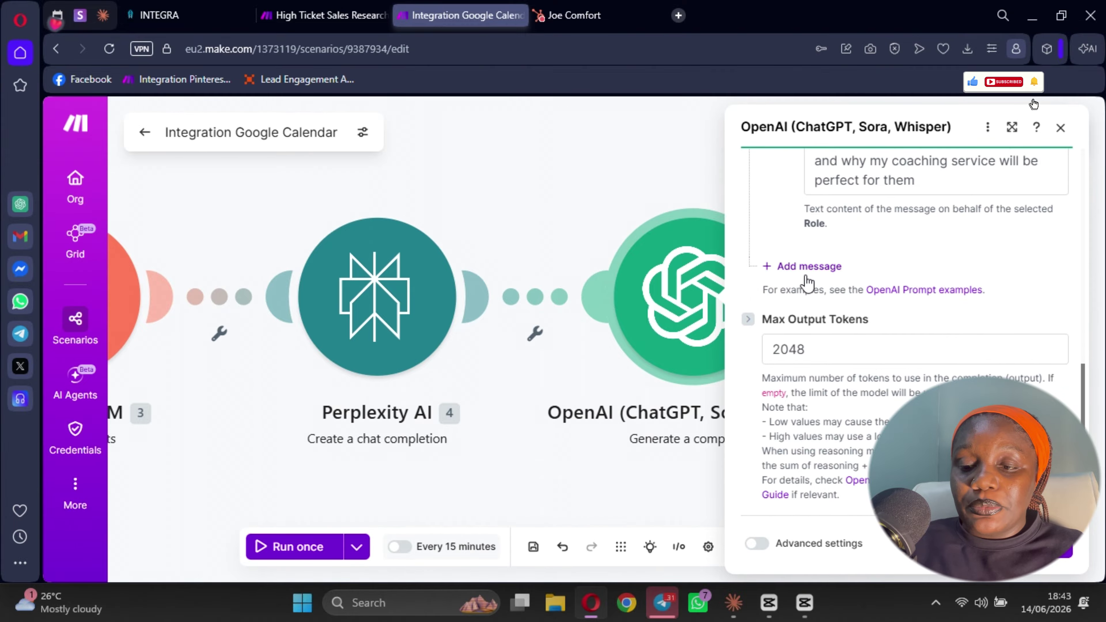
- Add a second OpenAI message mapped to Perplexity's Choices[] Message Content and close the settings
{"action": "left_click", "coordinate": [803, 265]}
{"action": "left_click", "coordinate": [879, 384]}
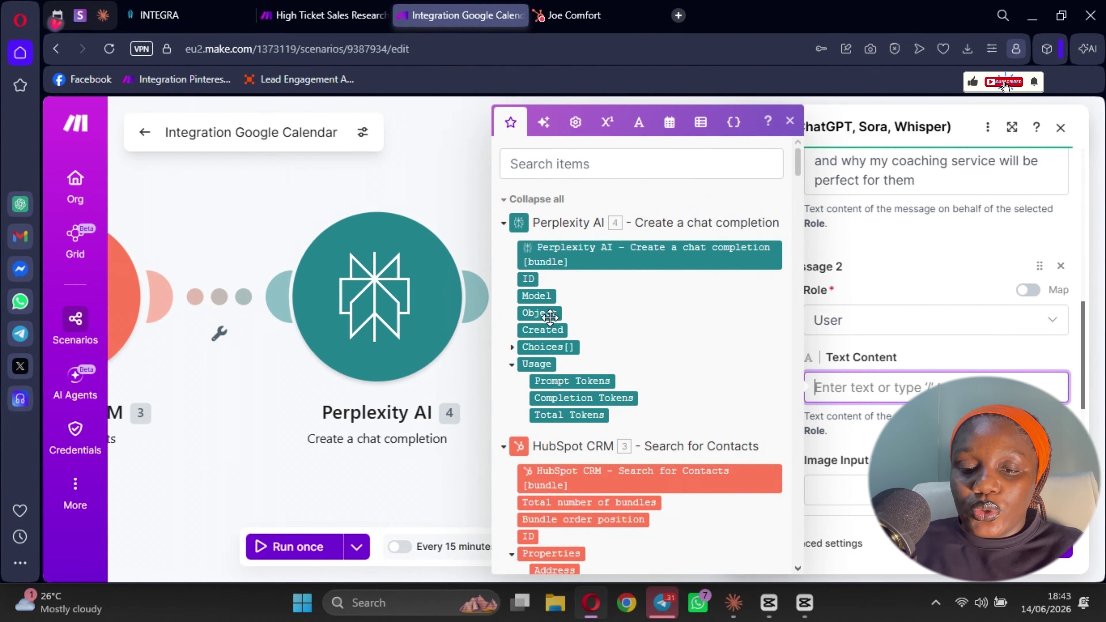
{"action": "left_click", "coordinate": [513, 347]}
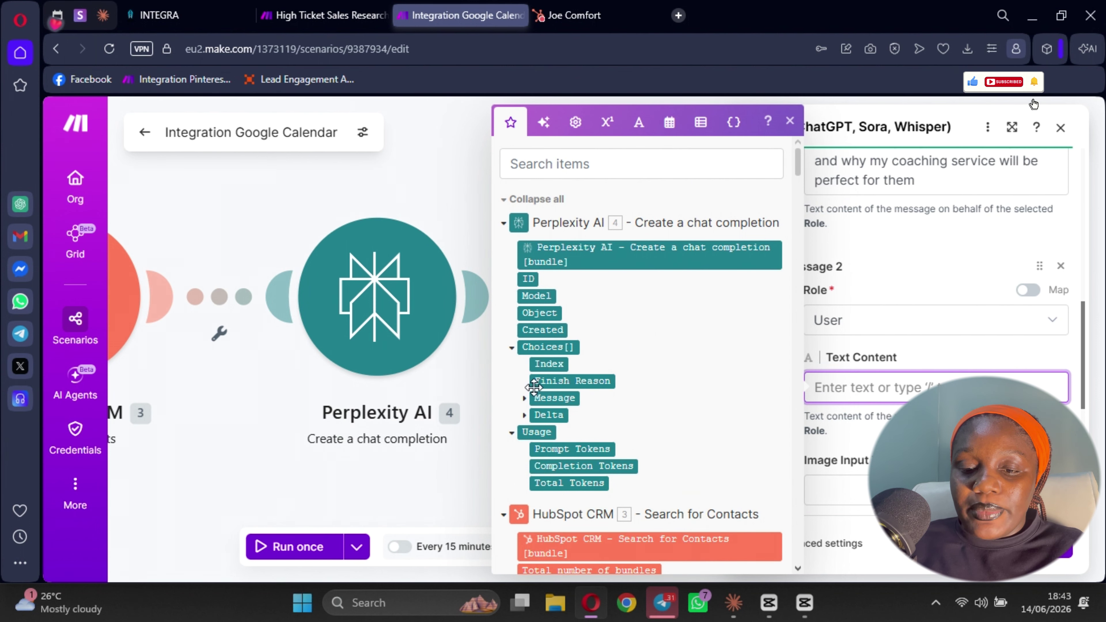
{"action": "left_click", "coordinate": [526, 399]}
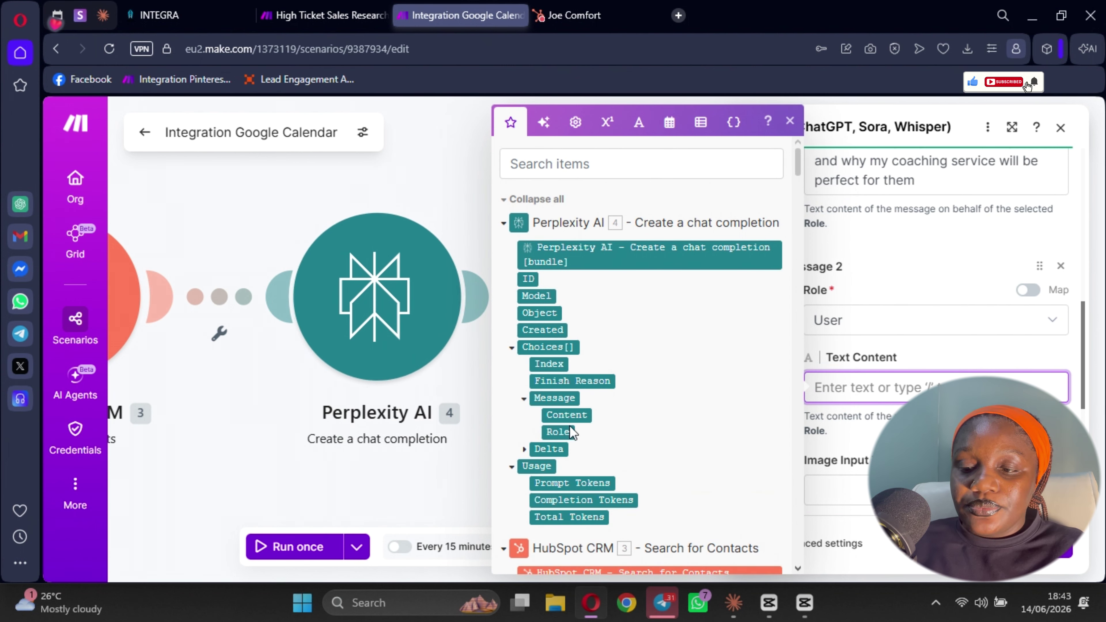
{"action": "left_click", "coordinate": [567, 415]}
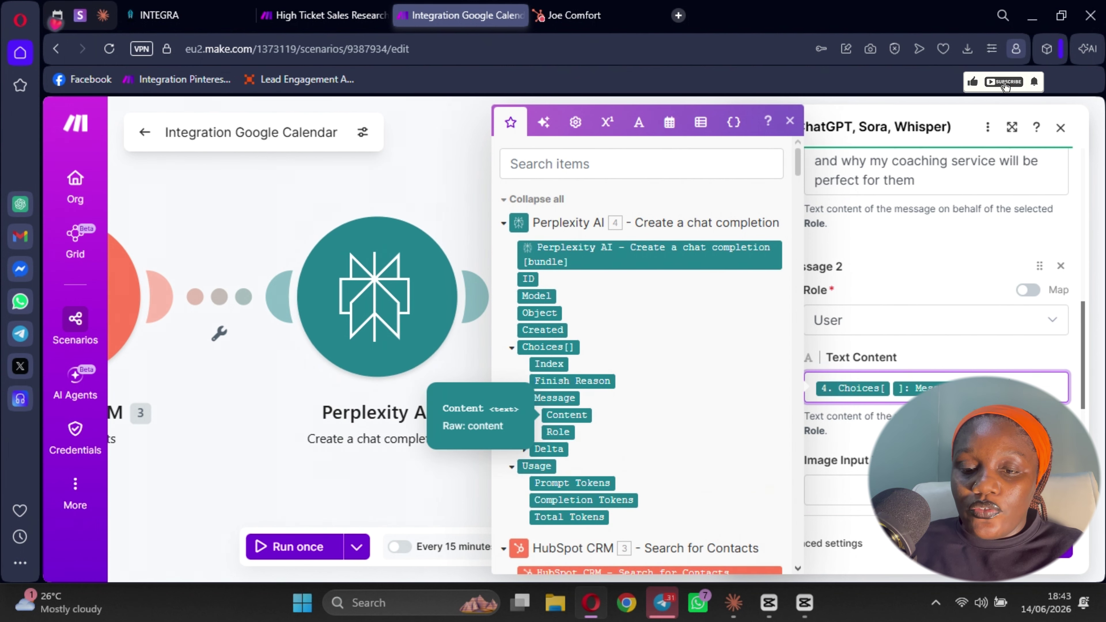
{"action": "scroll", "coordinate": [669, 434], "scroll_direction": "down", "scroll_amount": 3}
{"action": "scroll", "coordinate": [670, 434], "scroll_direction": "up", "scroll_amount": 6}
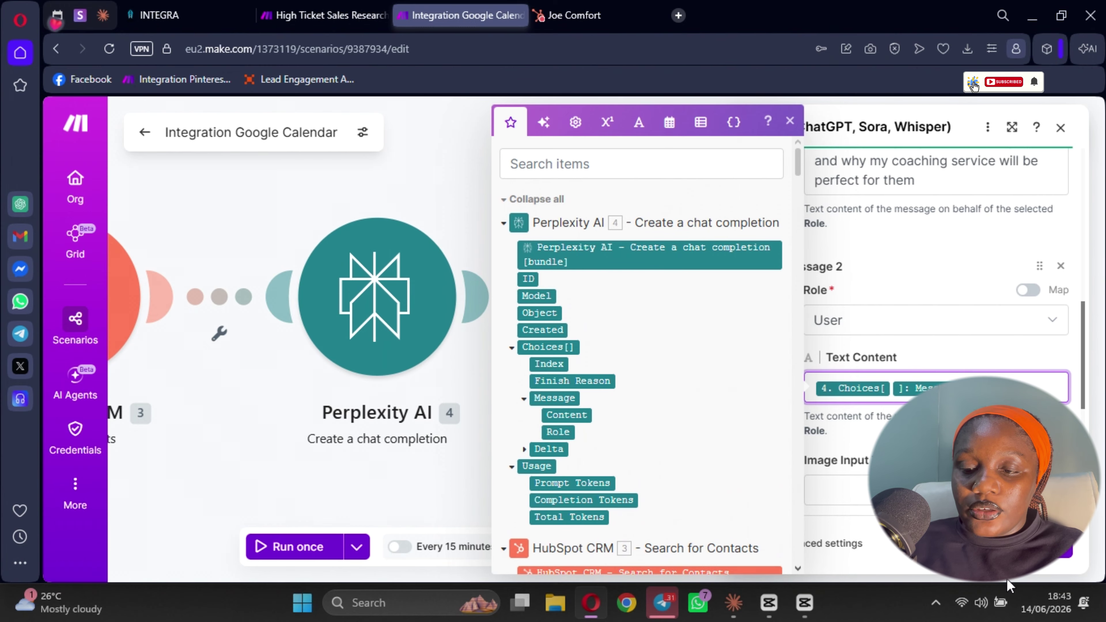
{"action": "left_click", "coordinate": [1067, 562]}
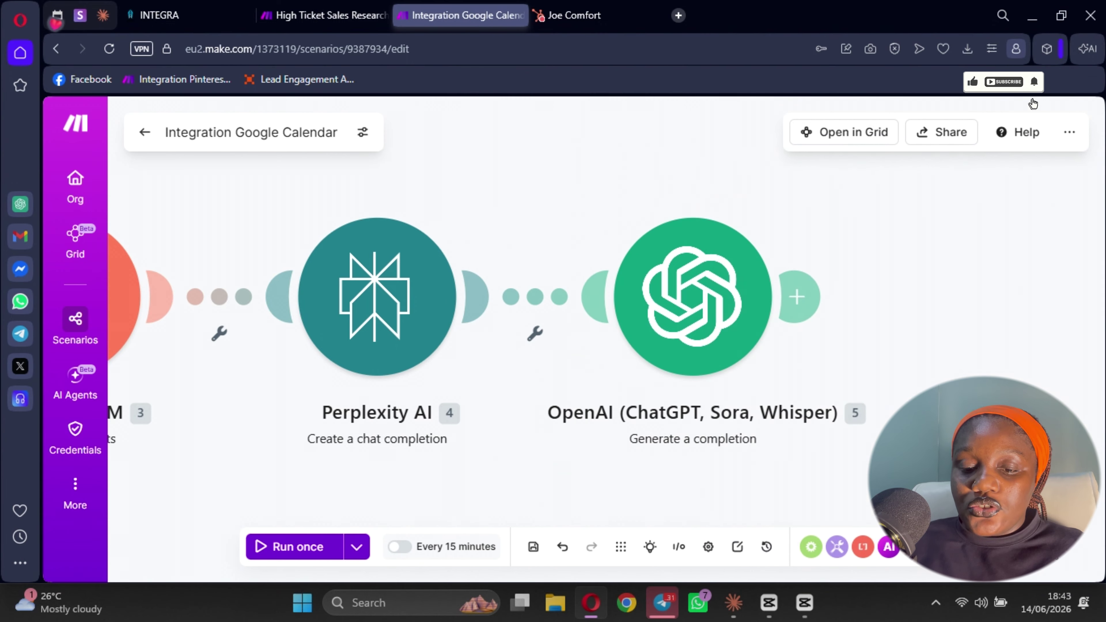
- Save the scenario and add Slack's Send a Message module after OpenAI
{"action": "left_click", "coordinate": [534, 547]}
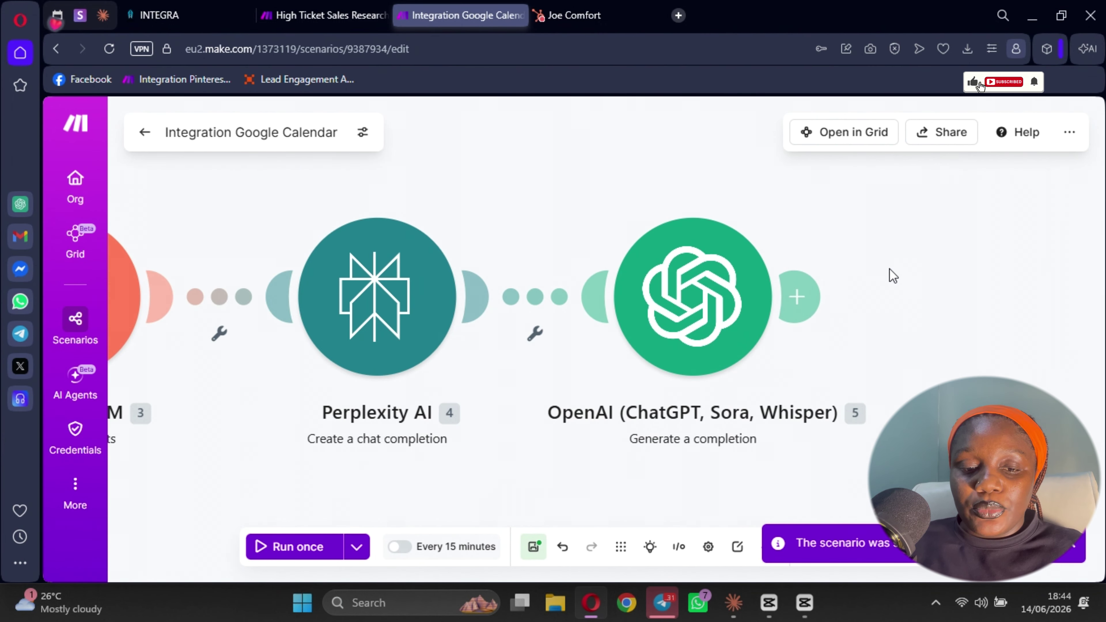
{"action": "left_click", "coordinate": [797, 298]}
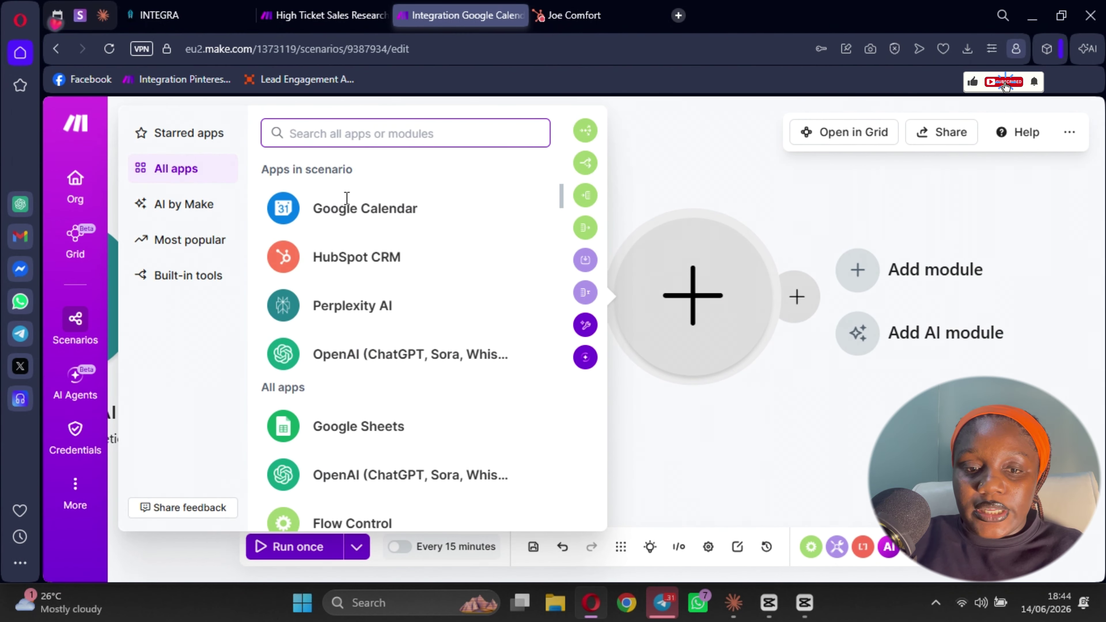
{"action": "type", "text": "sla"}
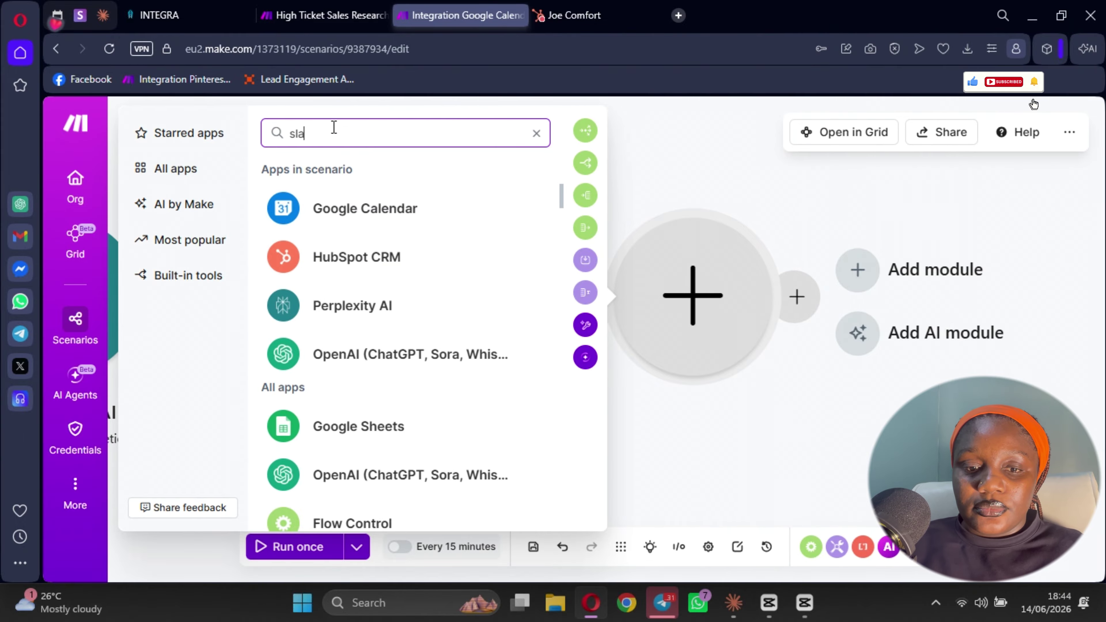
{"action": "type", "text": "ck"}
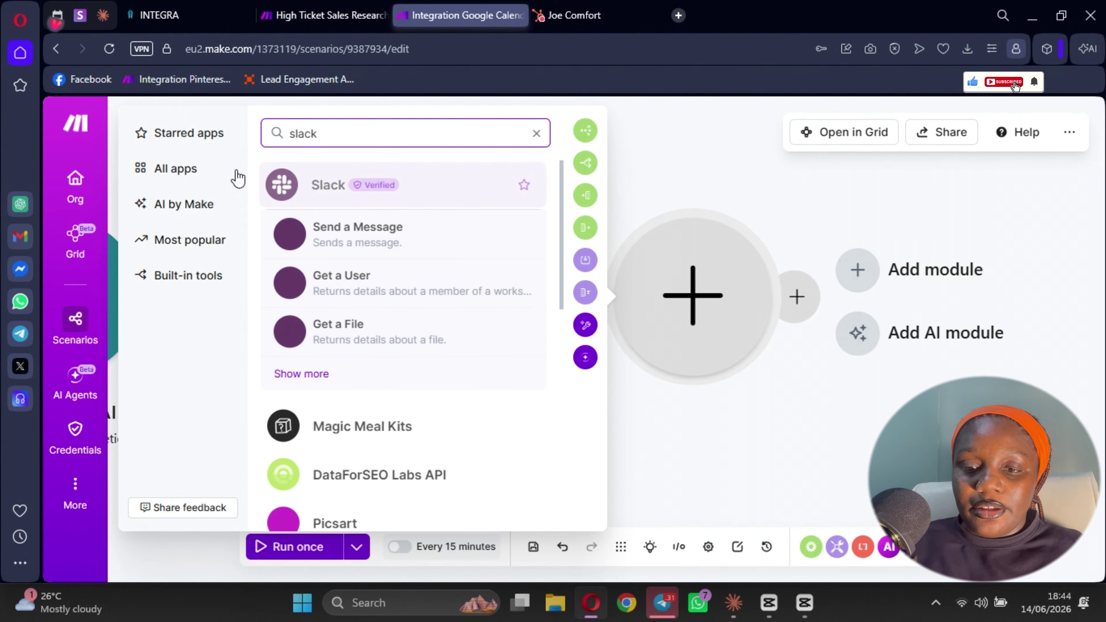
{"action": "left_click", "coordinate": [344, 241]}
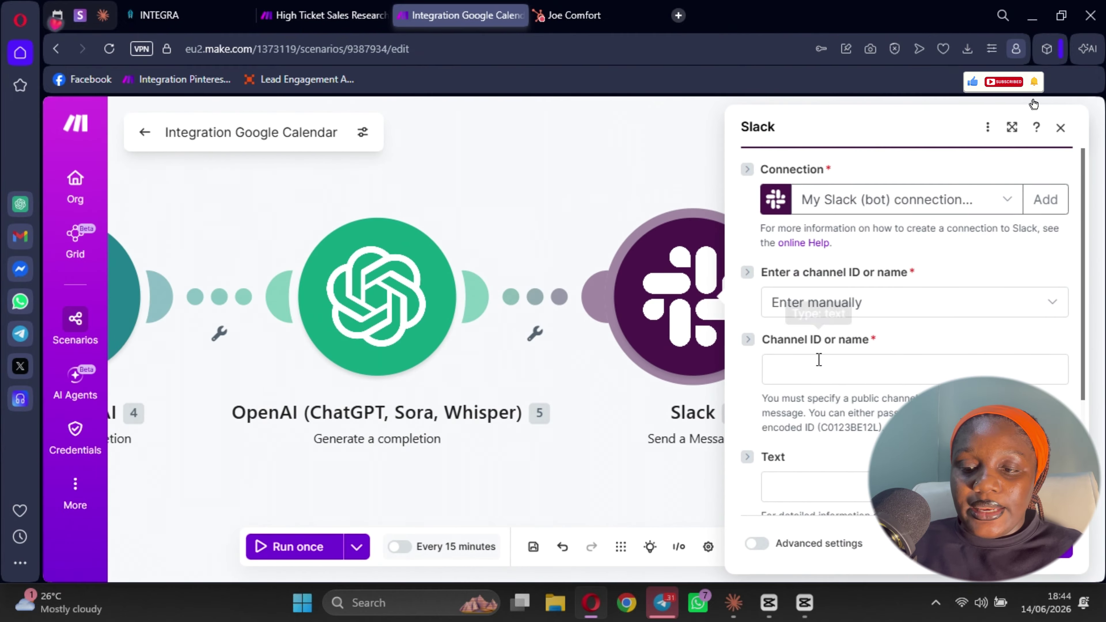
- Send a direct message to the chosen Slack user with OpenAI's 5. Result as text
{"action": "left_click", "coordinate": [834, 308]}
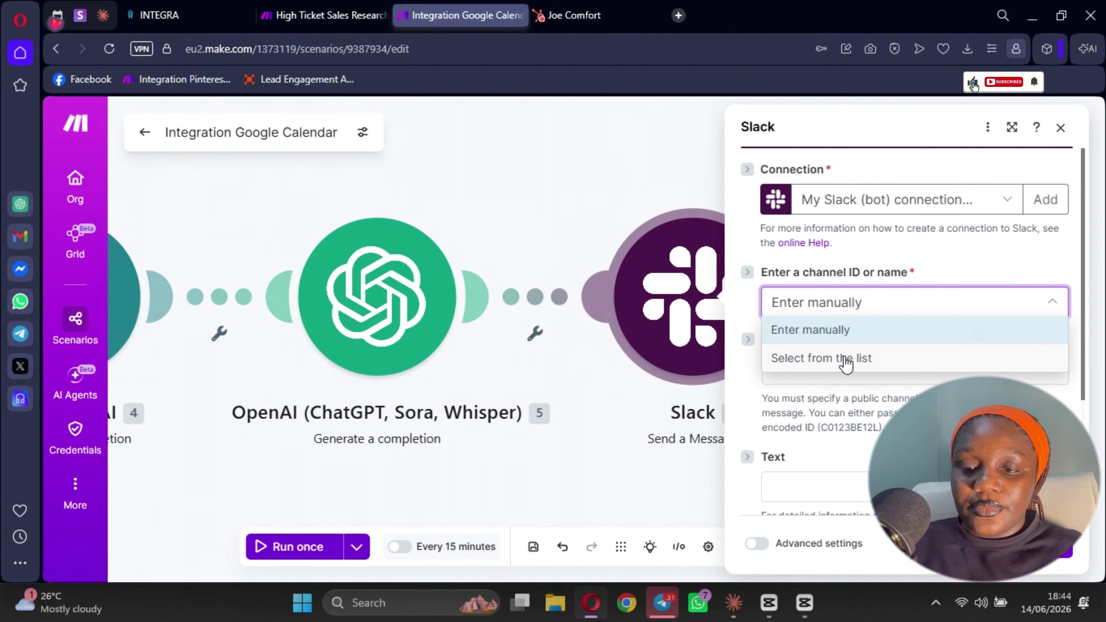
{"action": "left_click", "coordinate": [846, 360]}
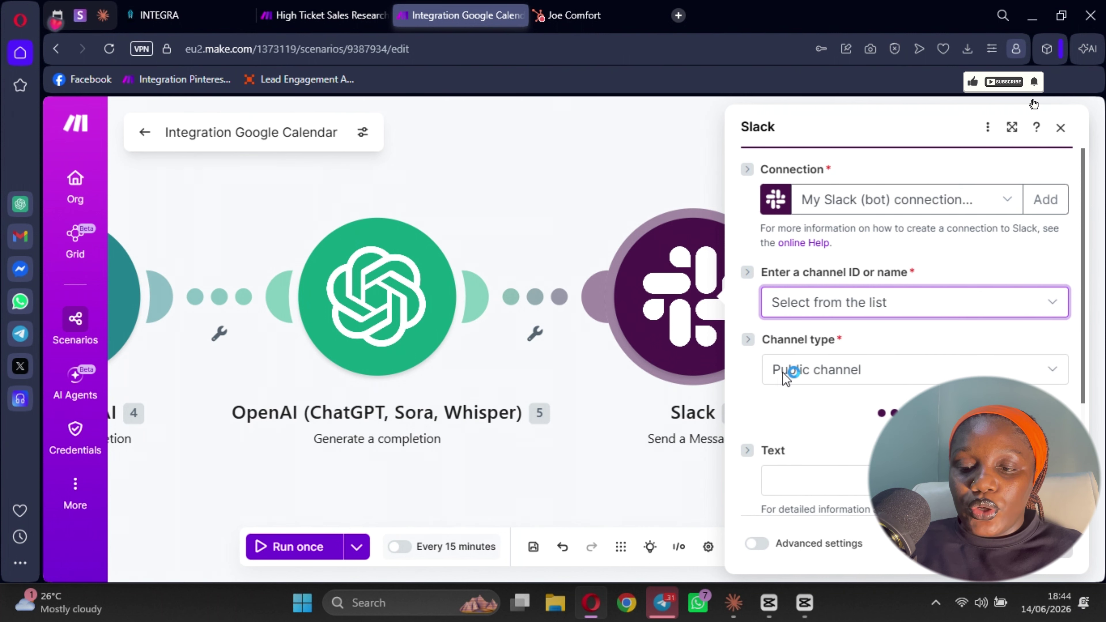
{"action": "left_click", "coordinate": [831, 373]}
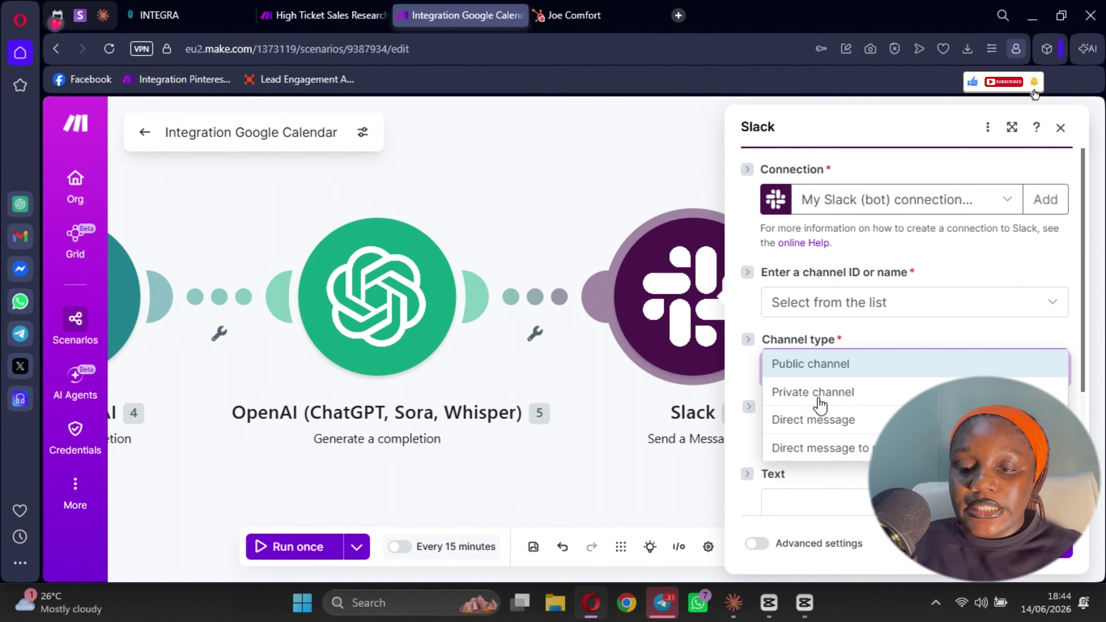
{"action": "left_click", "coordinate": [813, 421]}
{"action": "scroll", "coordinate": [828, 305], "scroll_direction": "down", "scroll_amount": 5}
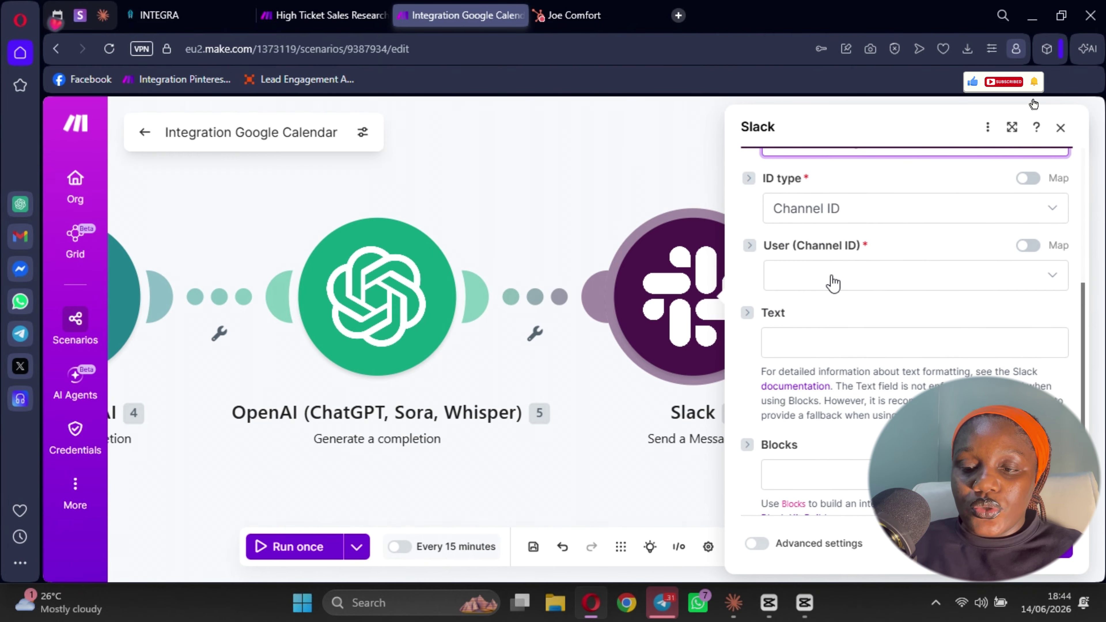
{"action": "left_click", "coordinate": [833, 284]}
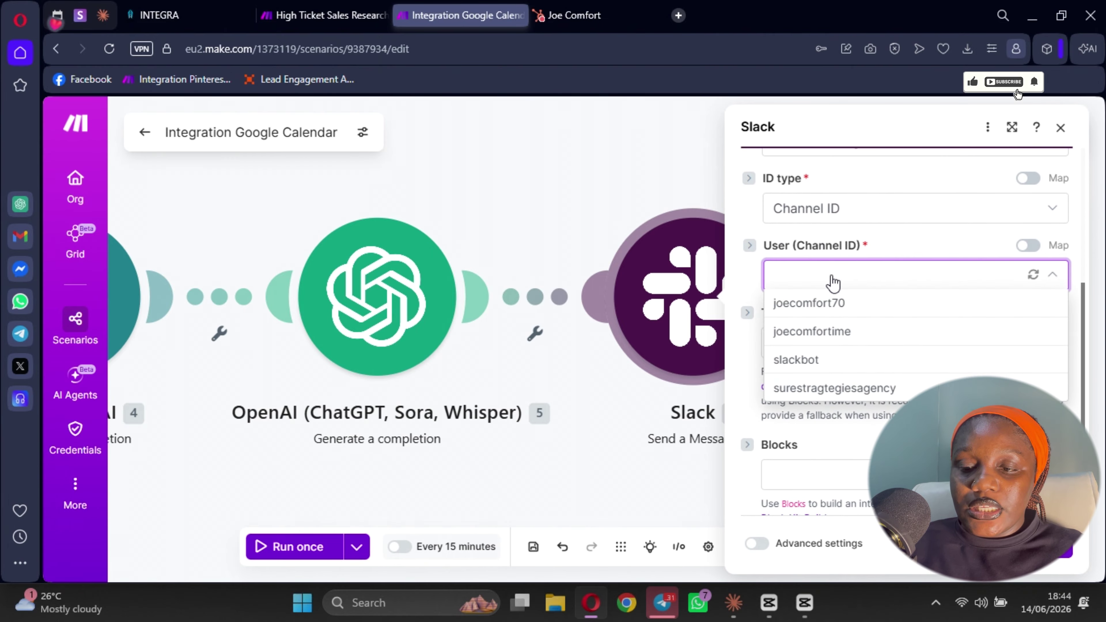
{"action": "left_click", "coordinate": [827, 333]}
{"action": "scroll", "coordinate": [810, 310], "scroll_direction": "down", "scroll_amount": 1}
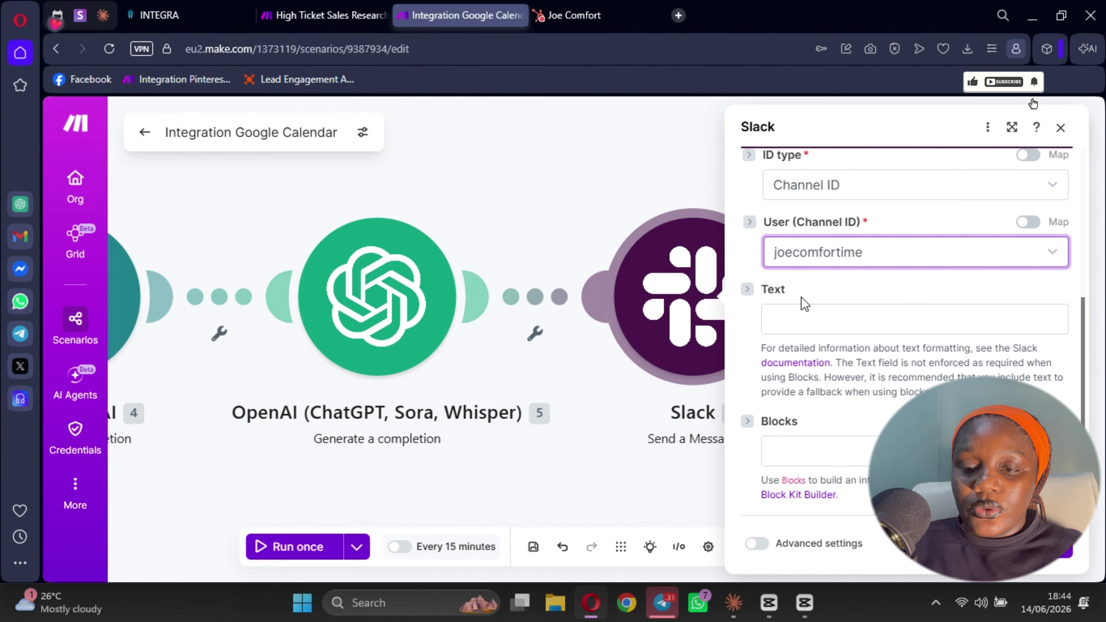
{"action": "left_click", "coordinate": [780, 321]}
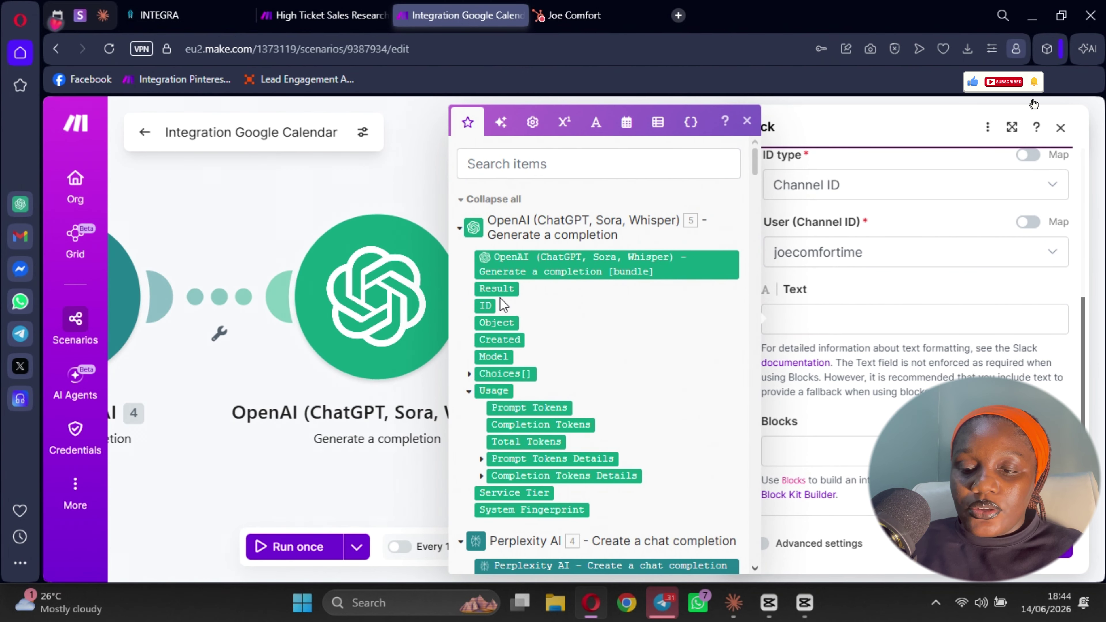
{"action": "left_click", "coordinate": [497, 289]}
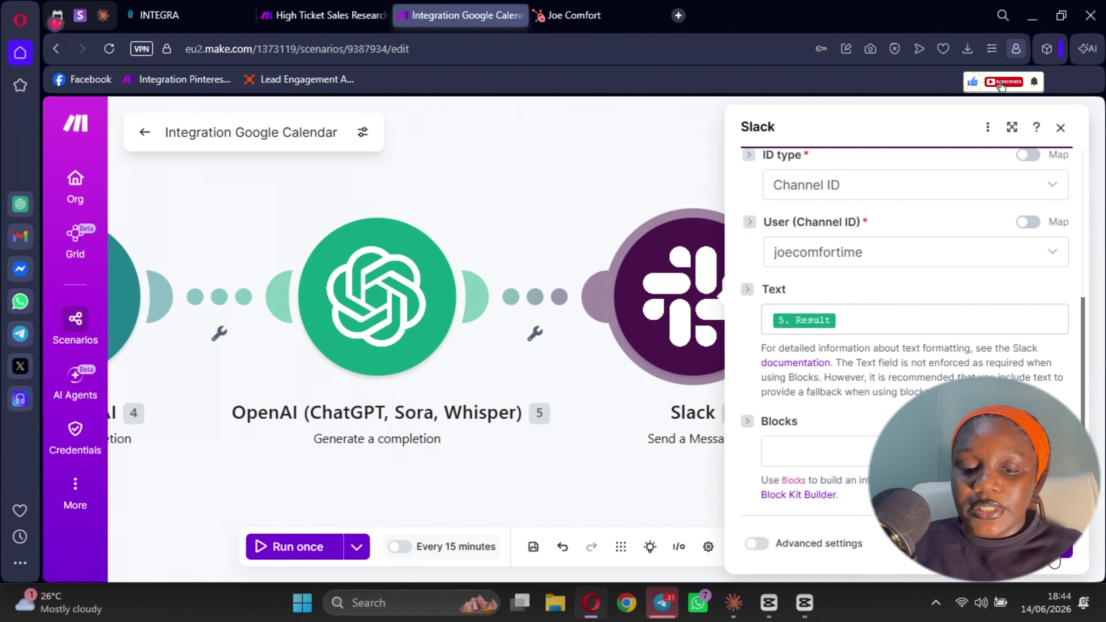
{"action": "left_click", "coordinate": [1054, 561]}
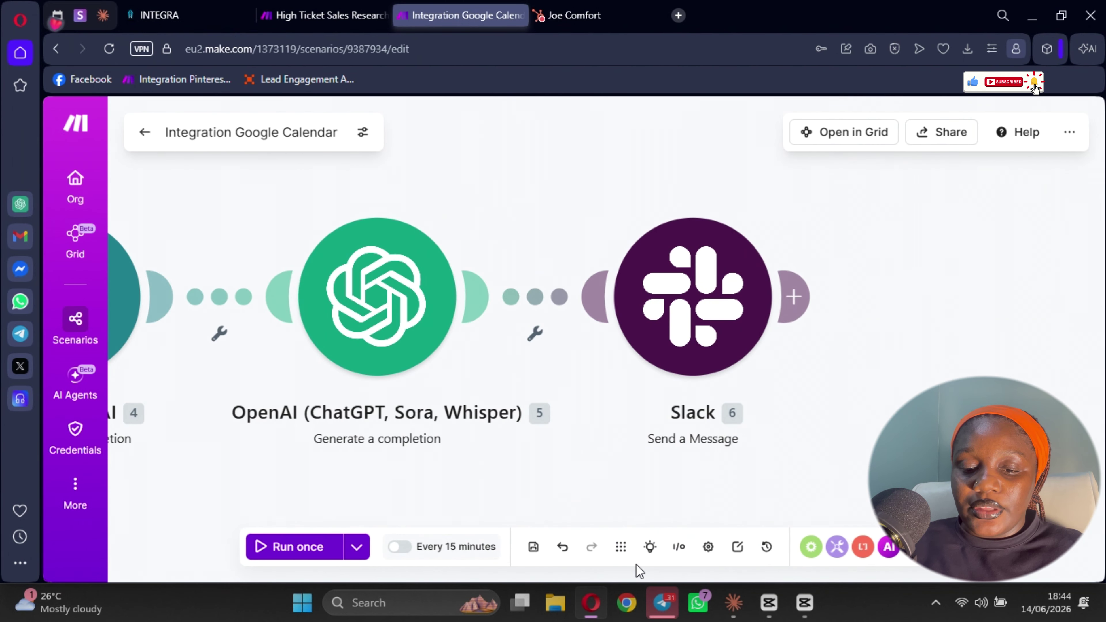
- Save the scenario and reopen the HubSpot CRM module showing its attendee-email search
{"action": "left_click", "coordinate": [532, 548]}
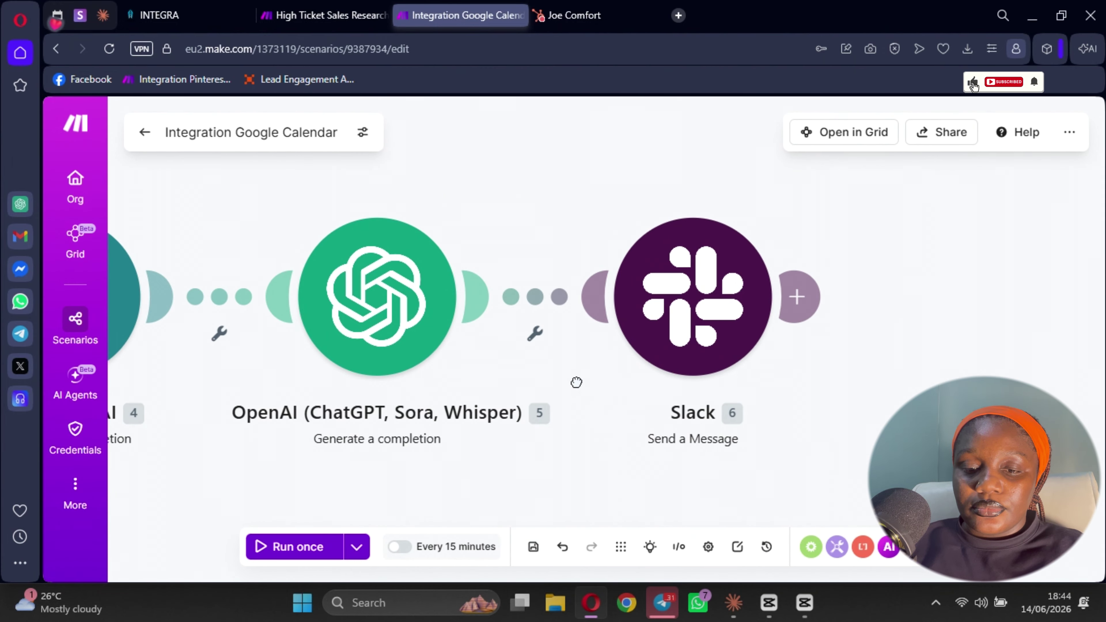
{"action": "left_click_drag", "start_coordinate": [577, 382], "coordinate": [1099, 357]}
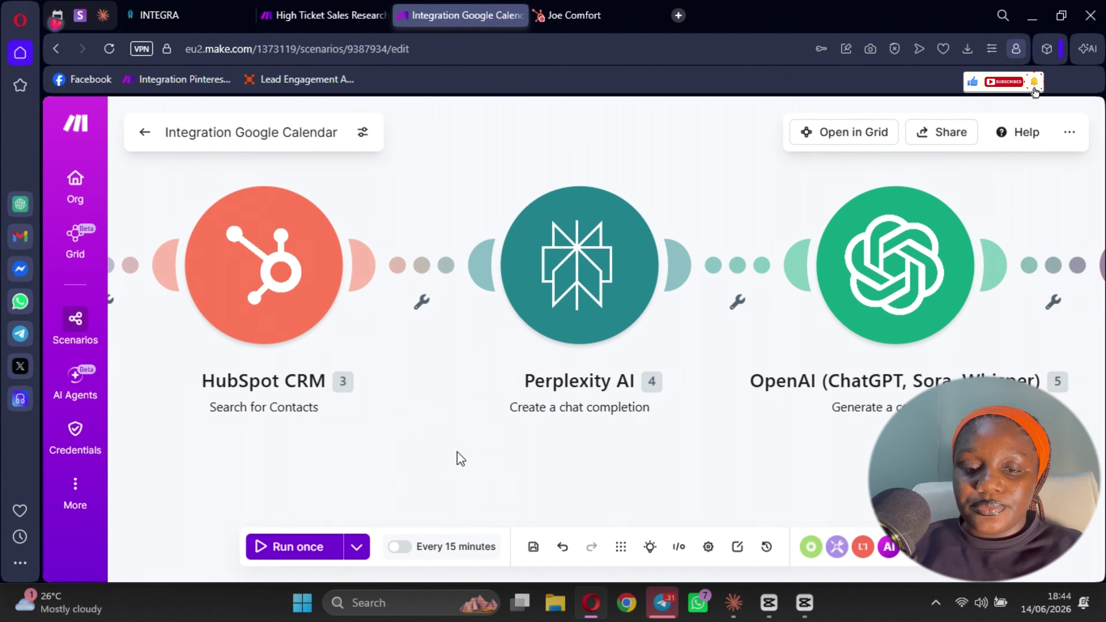
{"action": "left_click_drag", "start_coordinate": [423, 403], "coordinate": [732, 402]}
{"action": "scroll", "coordinate": [653, 458], "scroll_direction": "down", "scroll_amount": 5}
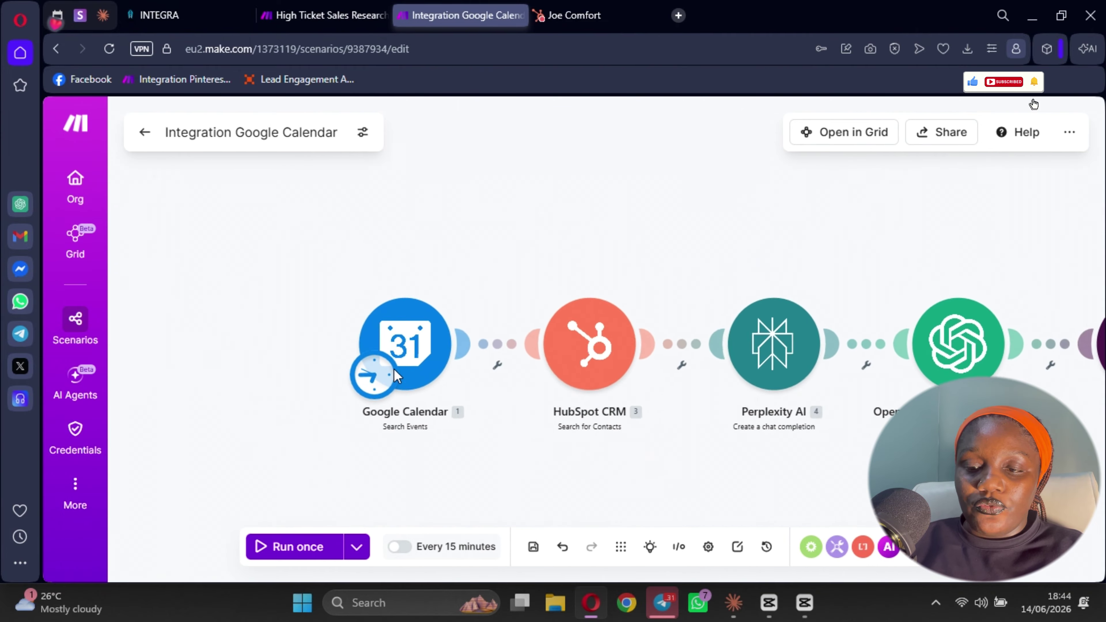
{"action": "left_click_drag", "start_coordinate": [682, 437], "coordinate": [528, 405]}
{"action": "left_click", "coordinate": [421, 348]}
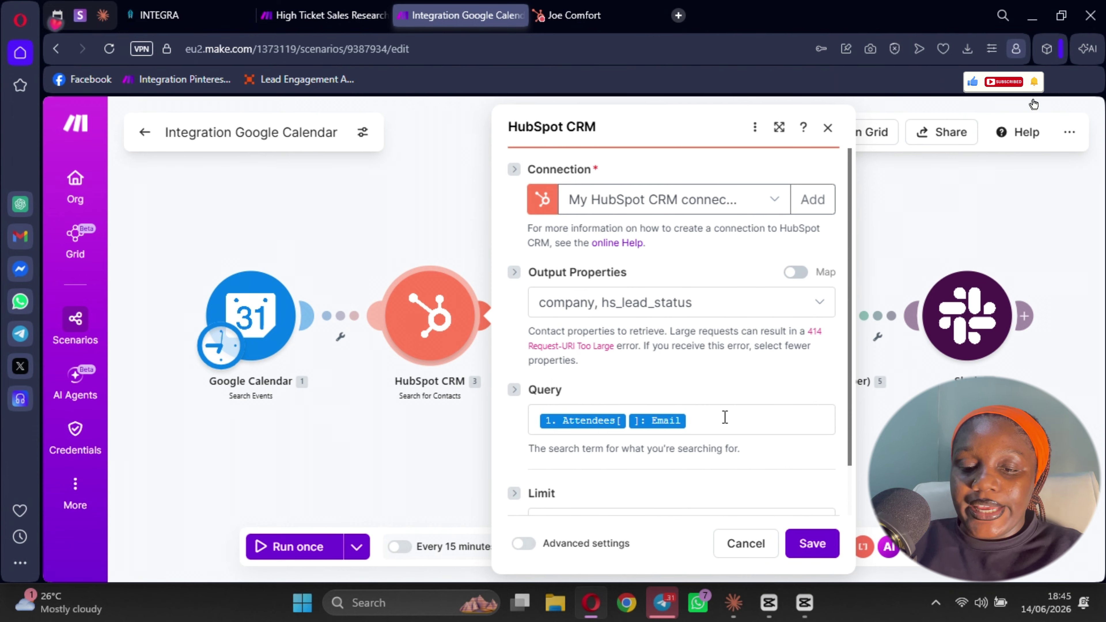
- Replace the Attendees Email pill in the HubSpot CRM Query with the contact's fixed e-mail address
{"action": "left_click", "coordinate": [724, 416]}
{"action": "key", "text": "BackSpace"}
{"action": "key", "text": "BackSpace"}
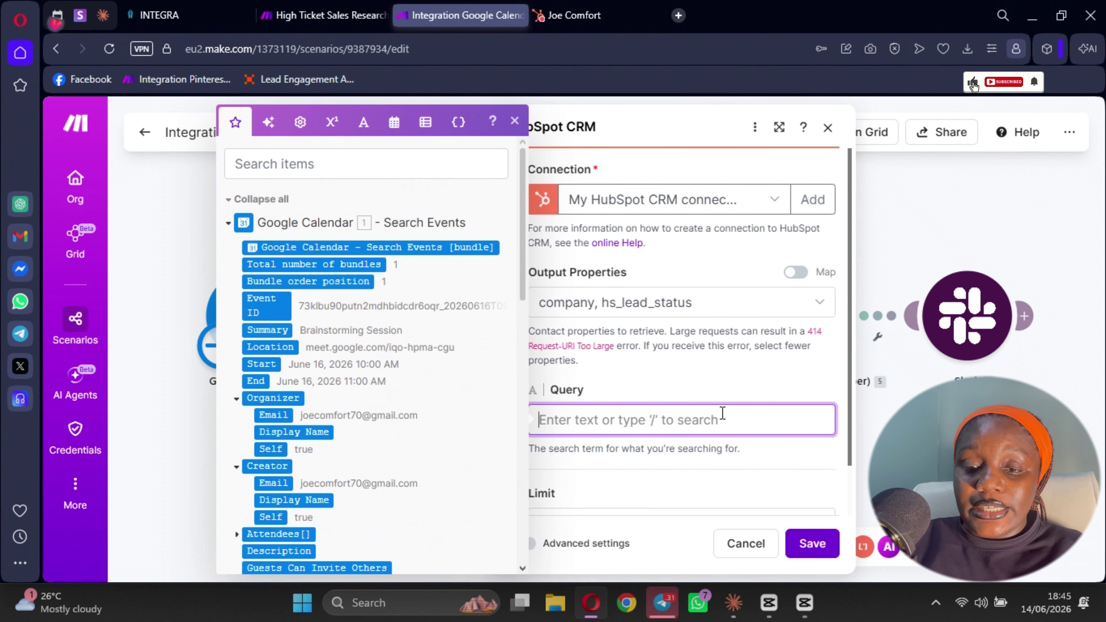
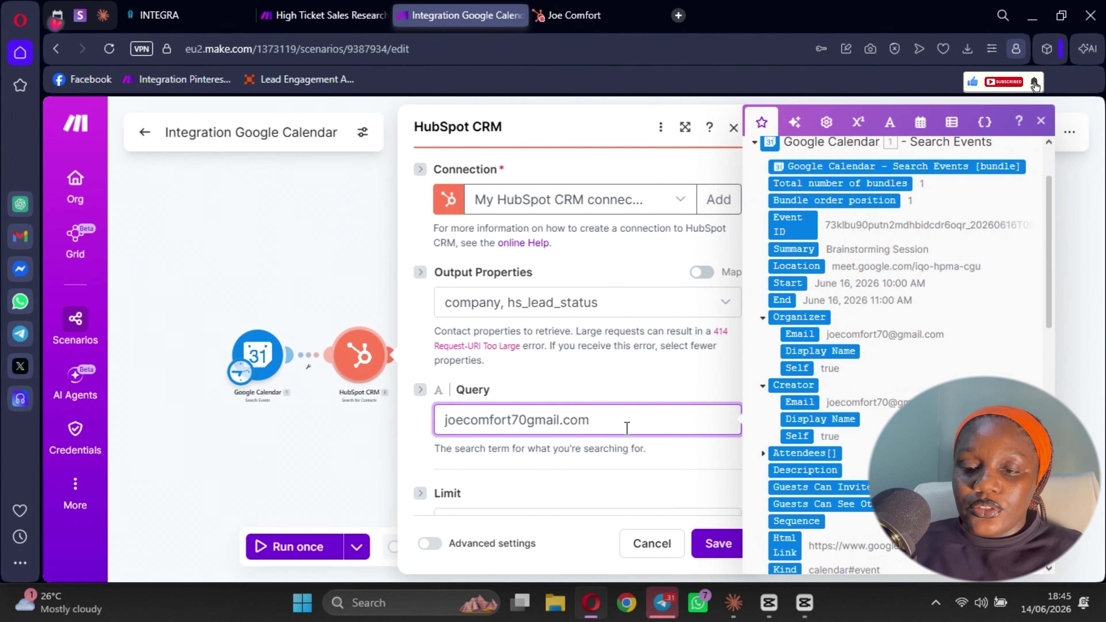
{"action": "scroll", "coordinate": [792, 394], "scroll_direction": "down", "scroll_amount": 8}
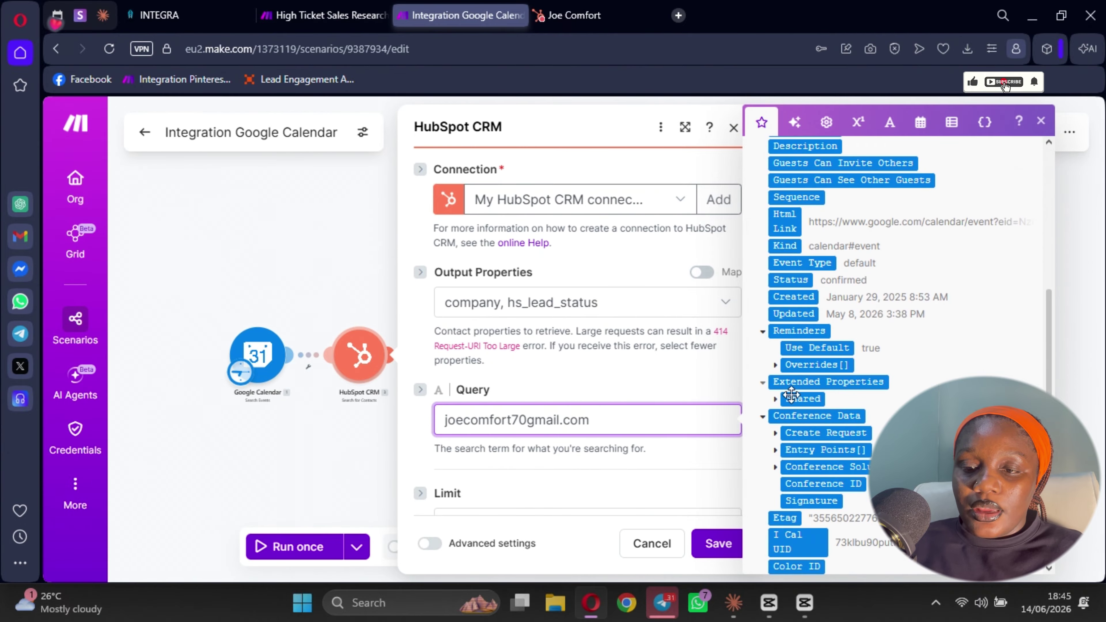
{"action": "scroll", "coordinate": [791, 394], "scroll_direction": "up", "scroll_amount": 2}
{"action": "scroll", "coordinate": [770, 274], "scroll_direction": "down", "scroll_amount": 2}
{"action": "scroll", "coordinate": [767, 212], "scroll_direction": "up", "scroll_amount": 2}
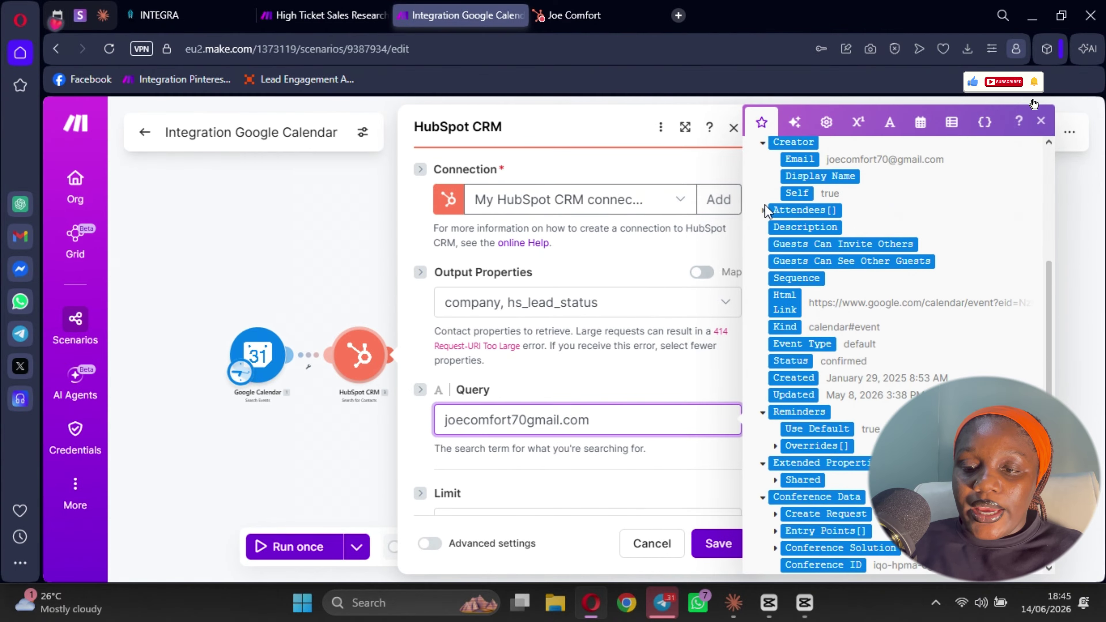
{"action": "left_click", "coordinate": [764, 210]}
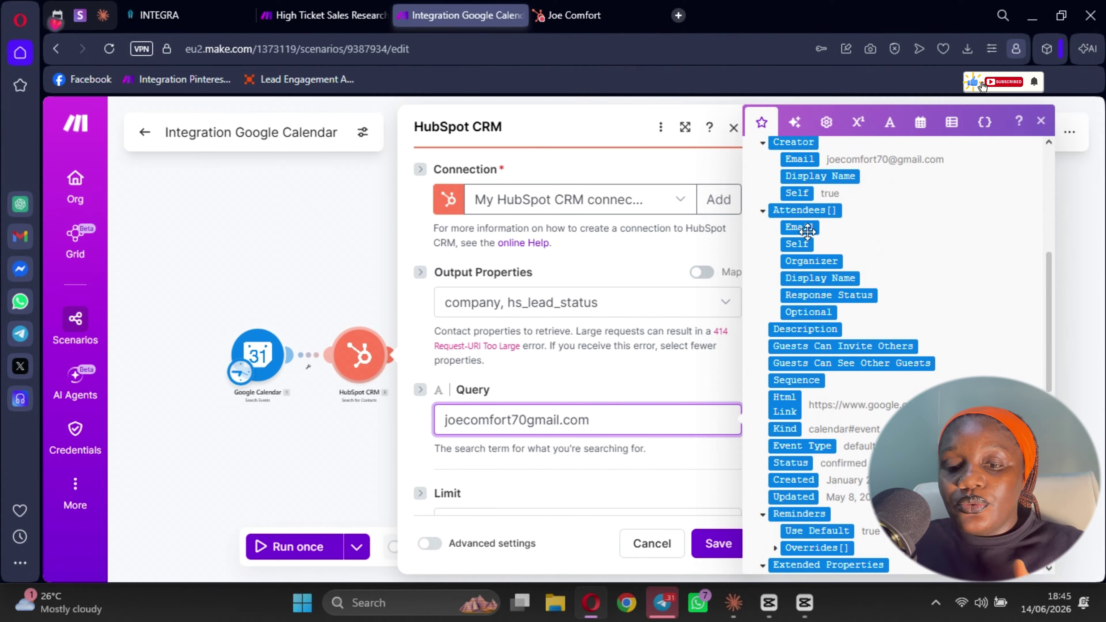
{"action": "left_click", "coordinate": [717, 544]}
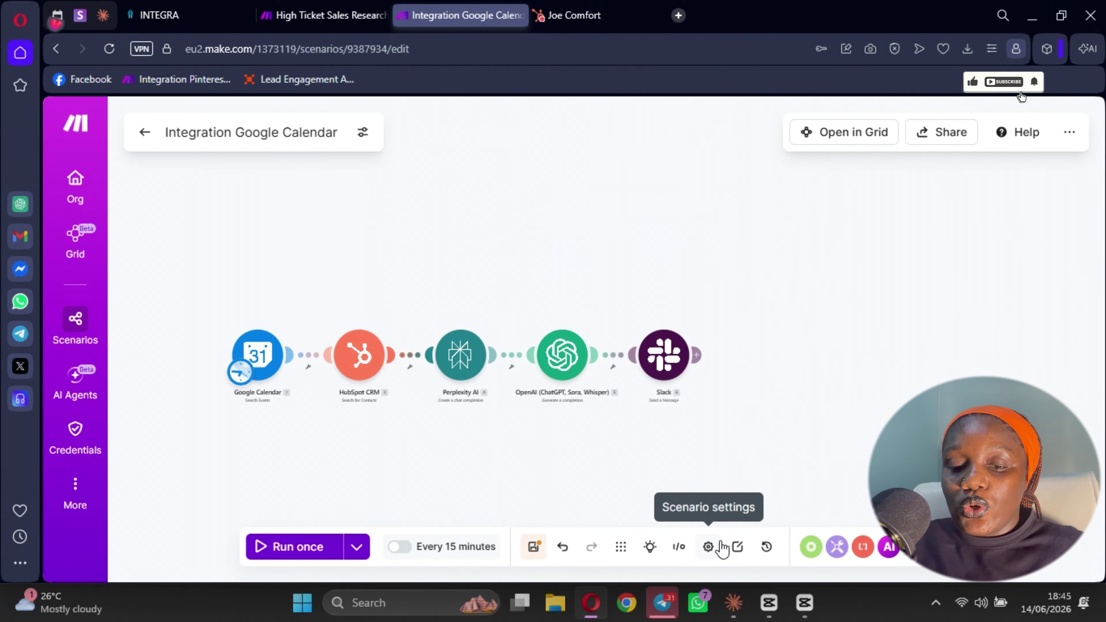
- Save the scenario and centre the five-module chain on the canvas
{"action": "left_click", "coordinate": [530, 553]}
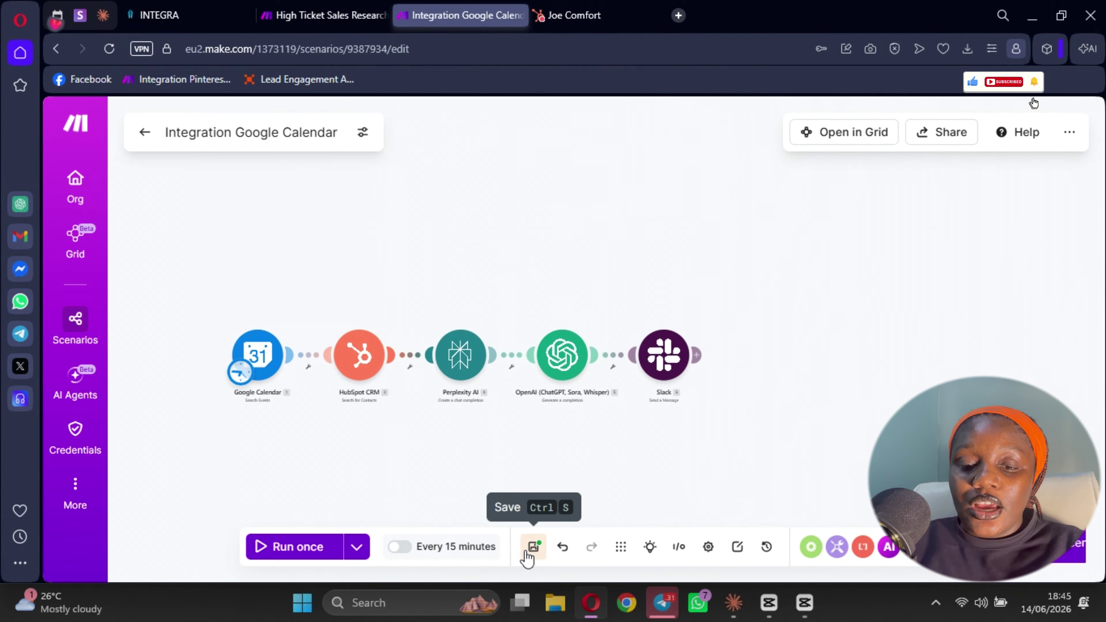
{"action": "left_click_drag", "start_coordinate": [556, 433], "coordinate": [673, 407]}
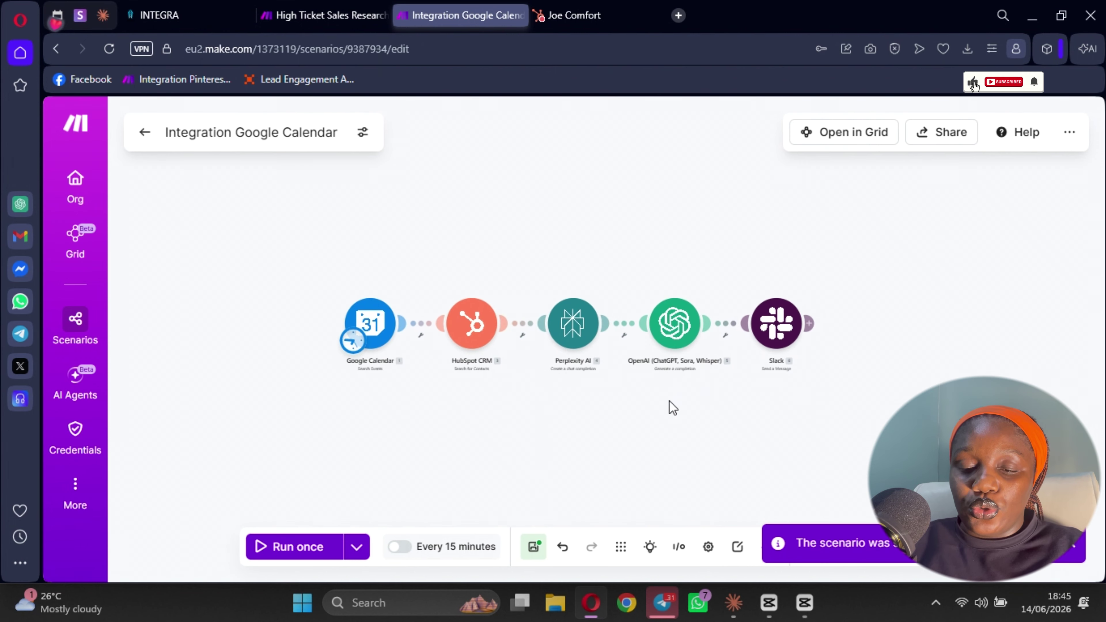
{"action": "scroll", "coordinate": [673, 406], "scroll_direction": "up", "scroll_amount": 4}
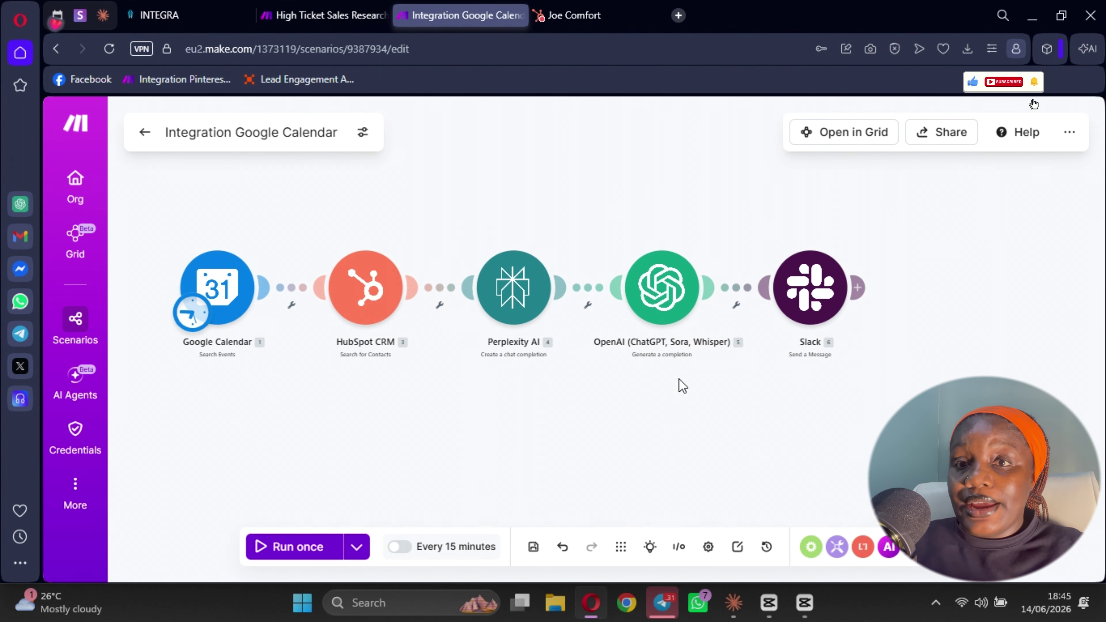
{"action": "left_click_drag", "start_coordinate": [686, 413], "coordinate": [778, 433]}
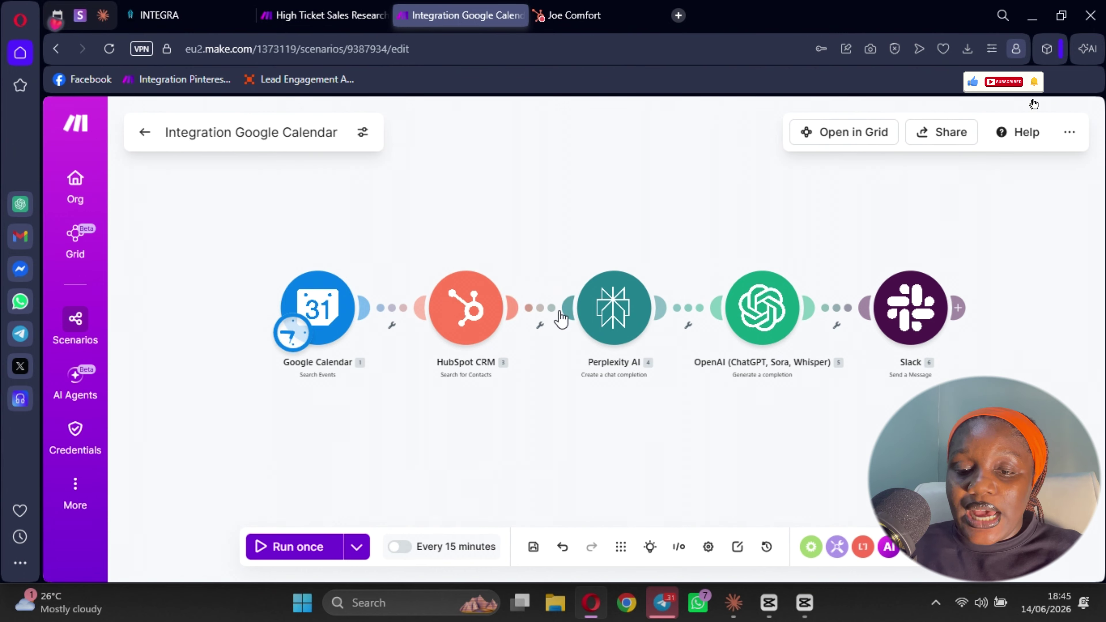
- Add a filter between HubSpot CRM and Perplexity AI labelled New Contact
{"action": "left_click", "coordinate": [542, 333]}
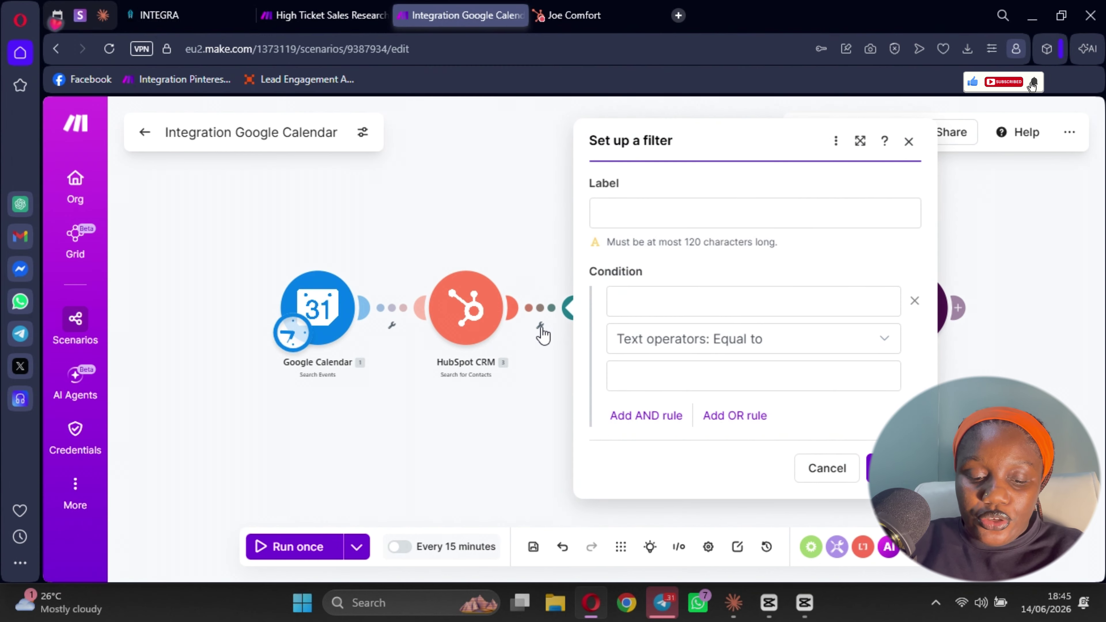
{"action": "left_click", "coordinate": [649, 216]}
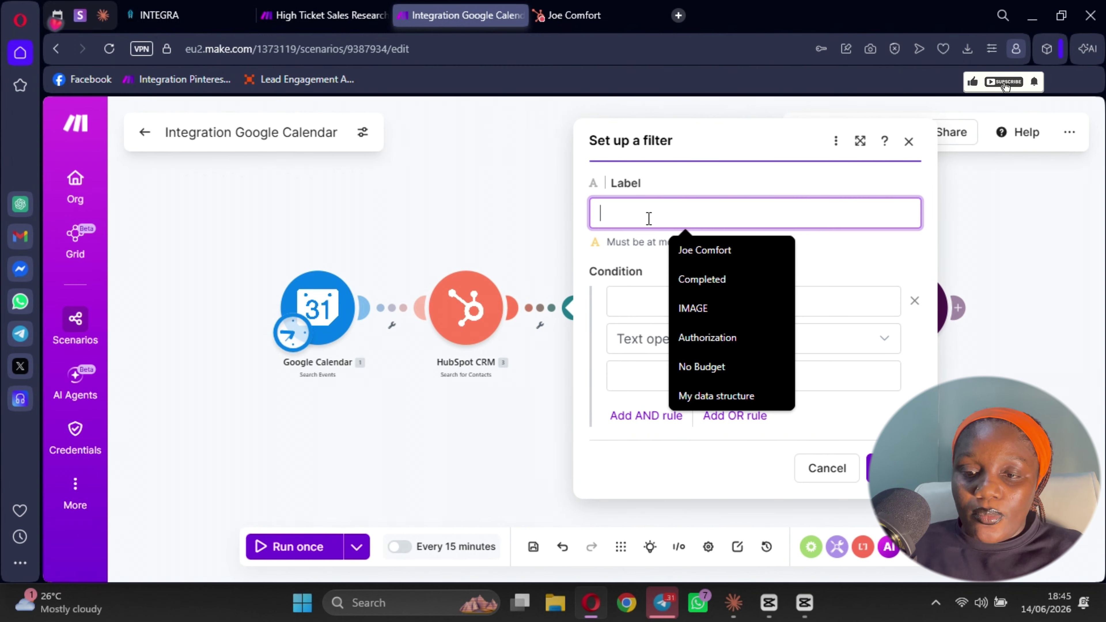
{"action": "type", "text": "NEW"}
{"action": "left_click", "coordinate": [706, 250]}
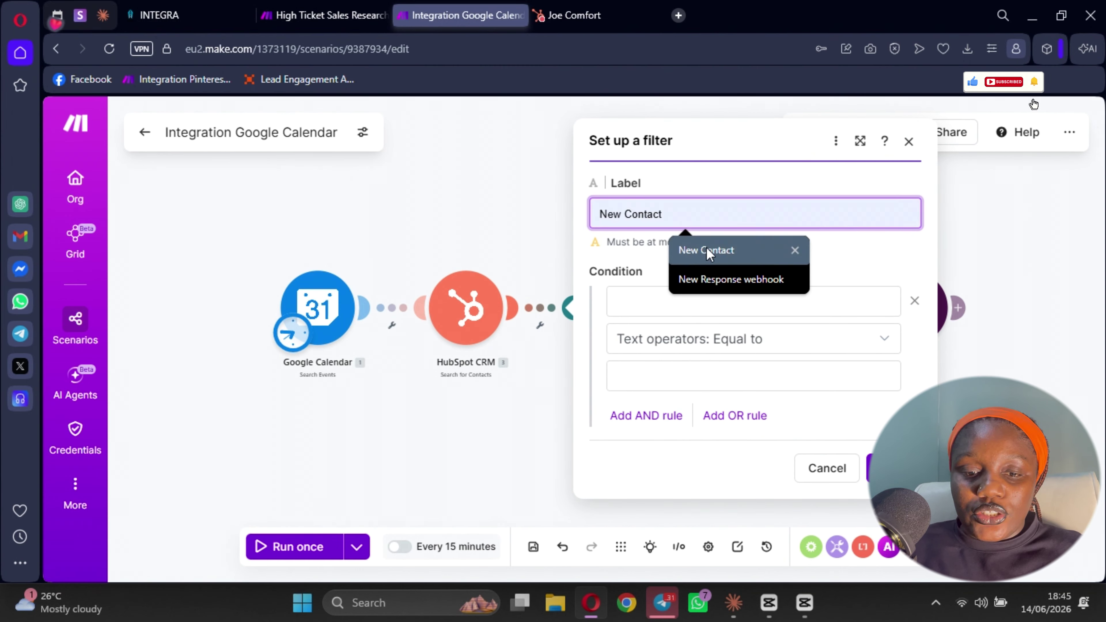
- Set the filter condition to Properties: Lead Status with Equal to (case insensitive)
{"action": "left_click", "coordinate": [676, 299]}
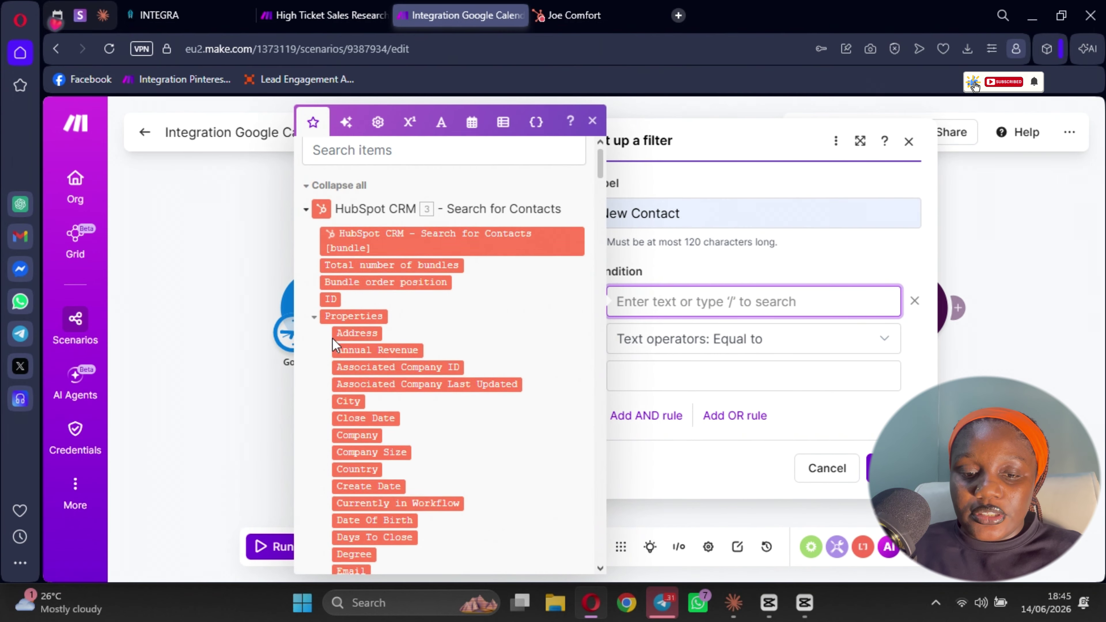
{"action": "scroll", "coordinate": [357, 398], "scroll_direction": "down", "scroll_amount": 6}
{"action": "scroll", "coordinate": [357, 397], "scroll_direction": "down", "scroll_amount": 10}
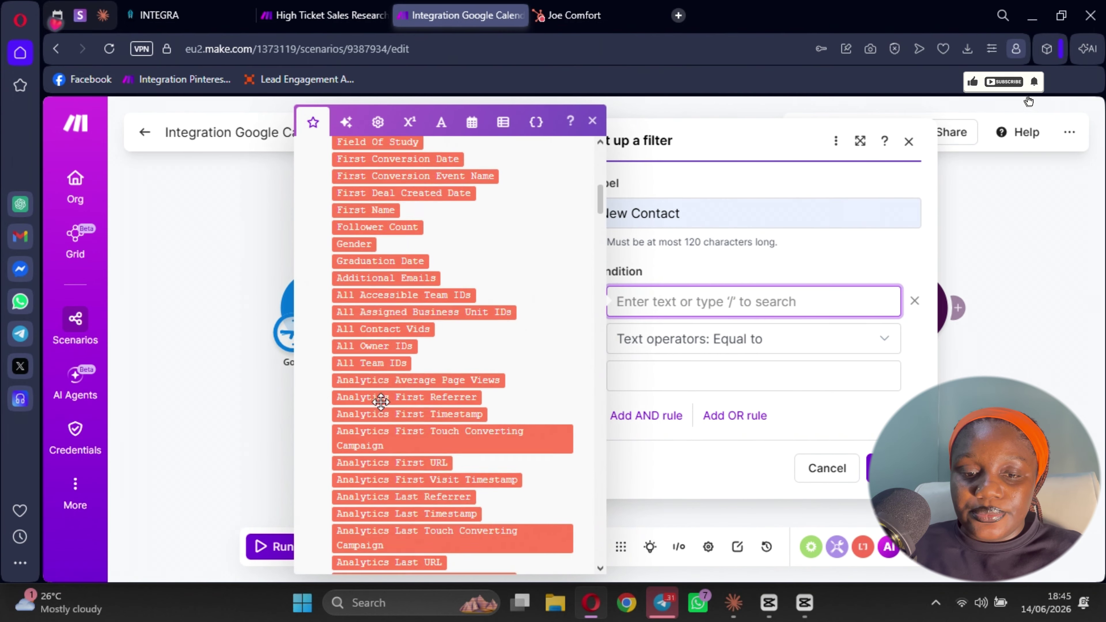
{"action": "scroll", "coordinate": [378, 290], "scroll_direction": "down", "scroll_amount": 10}
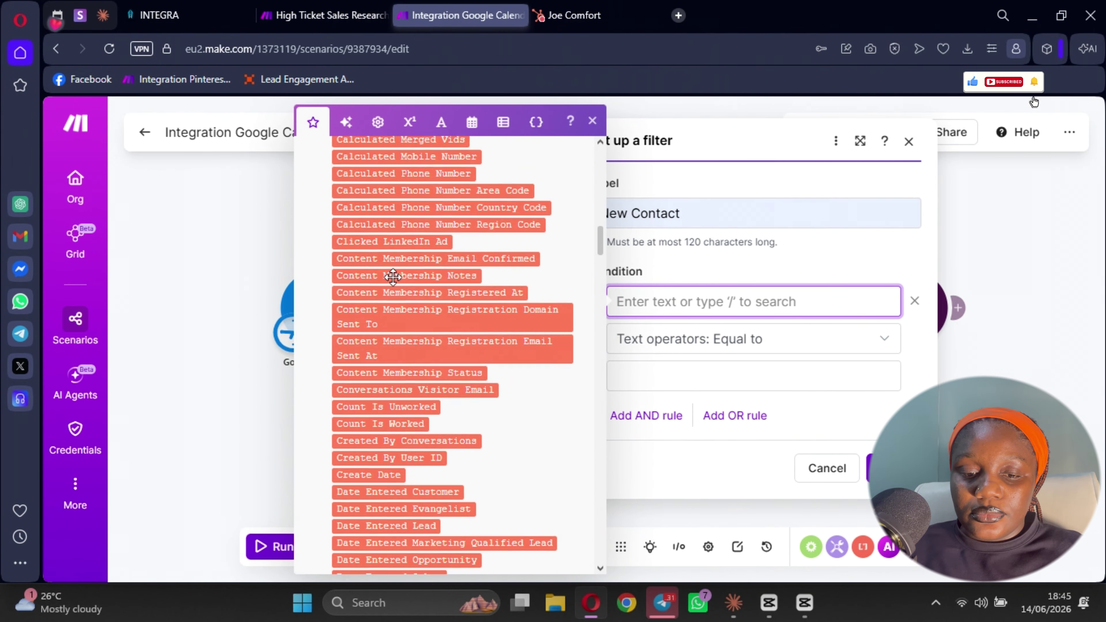
{"action": "scroll", "coordinate": [395, 401], "scroll_direction": "down", "scroll_amount": 12}
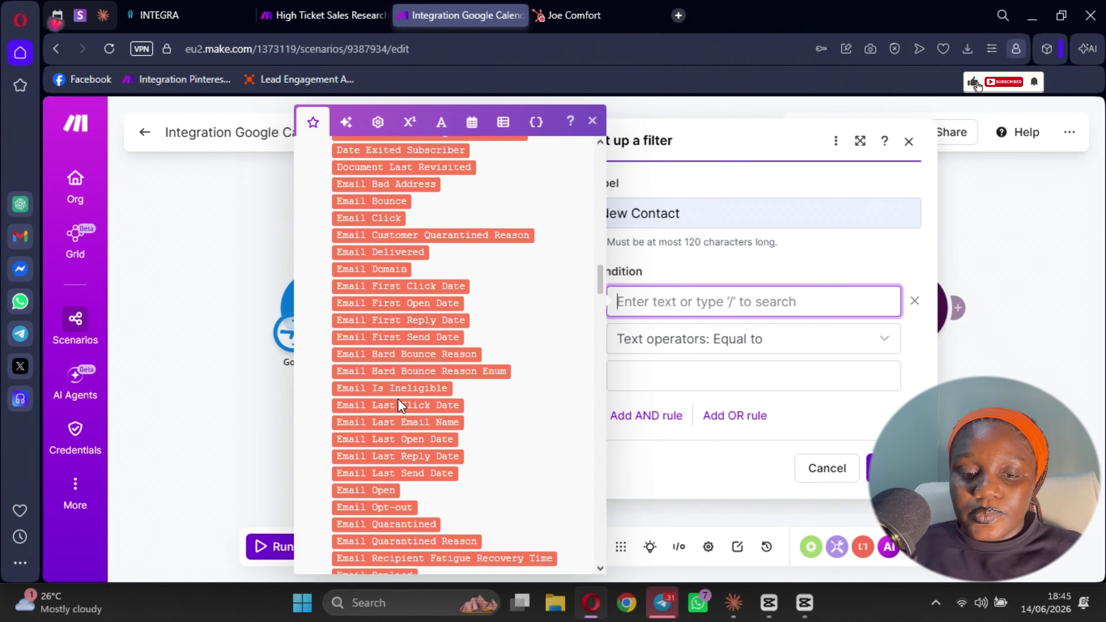
{"action": "scroll", "coordinate": [401, 401], "scroll_direction": "down", "scroll_amount": 2}
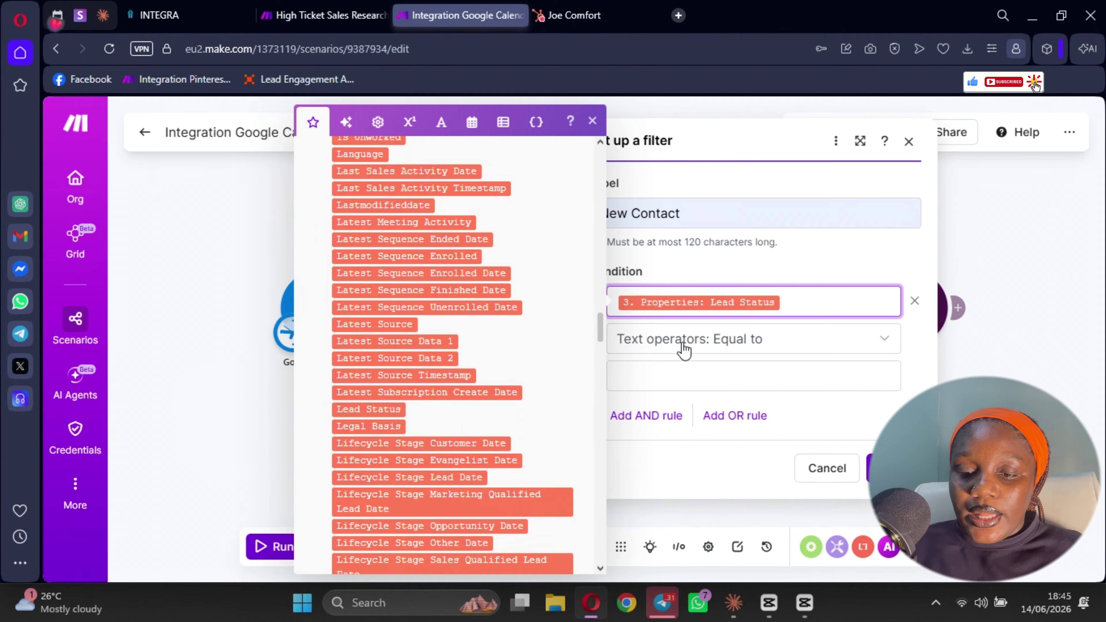
{"action": "left_click", "coordinate": [718, 345]}
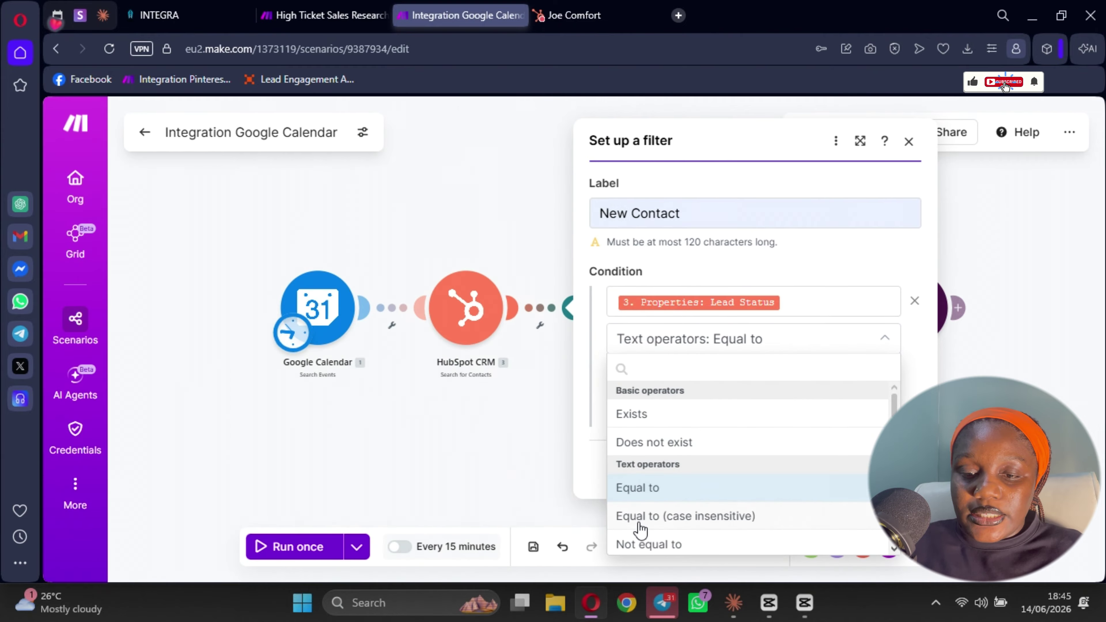
{"action": "left_click", "coordinate": [653, 515]}
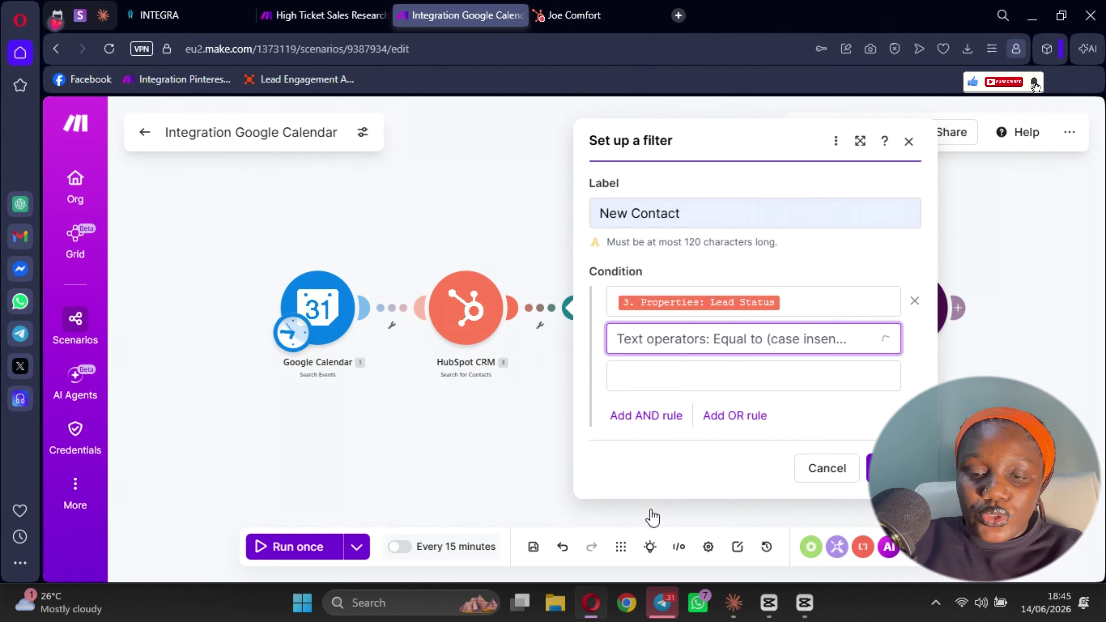
- Enter New as the Lead Status value and save the New Contact filter
{"action": "left_click", "coordinate": [661, 374]}
{"action": "type", "text": "nEW"}
{"action": "key", "text": "BackSpace"}
{"action": "key", "text": "BackSpace"}
{"action": "key", "text": "BackSpace"}
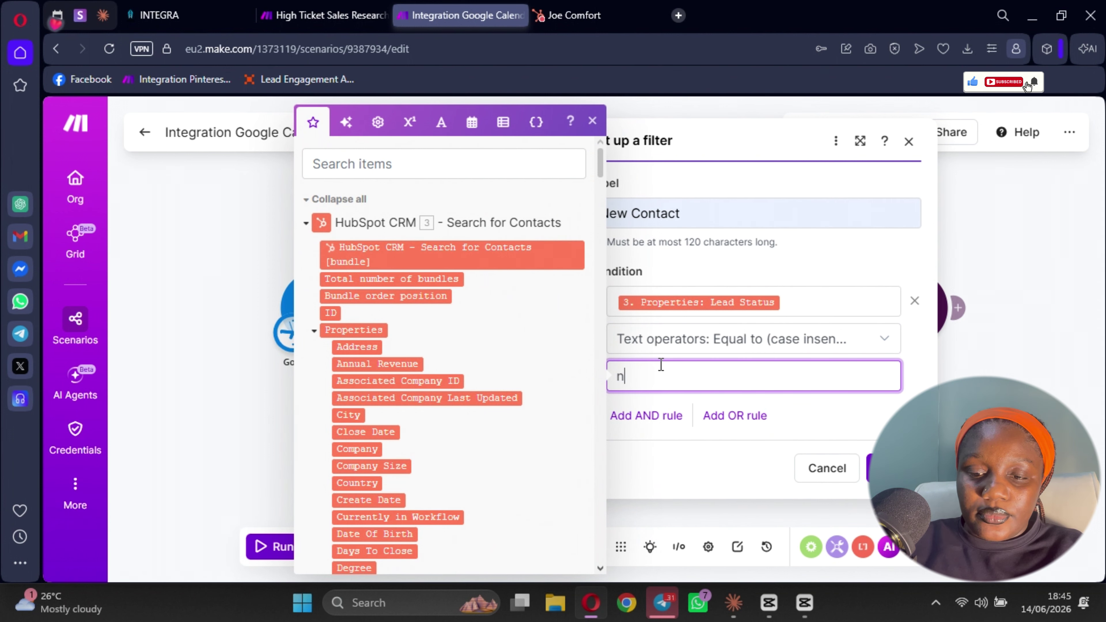
{"action": "type", "text": "New"}
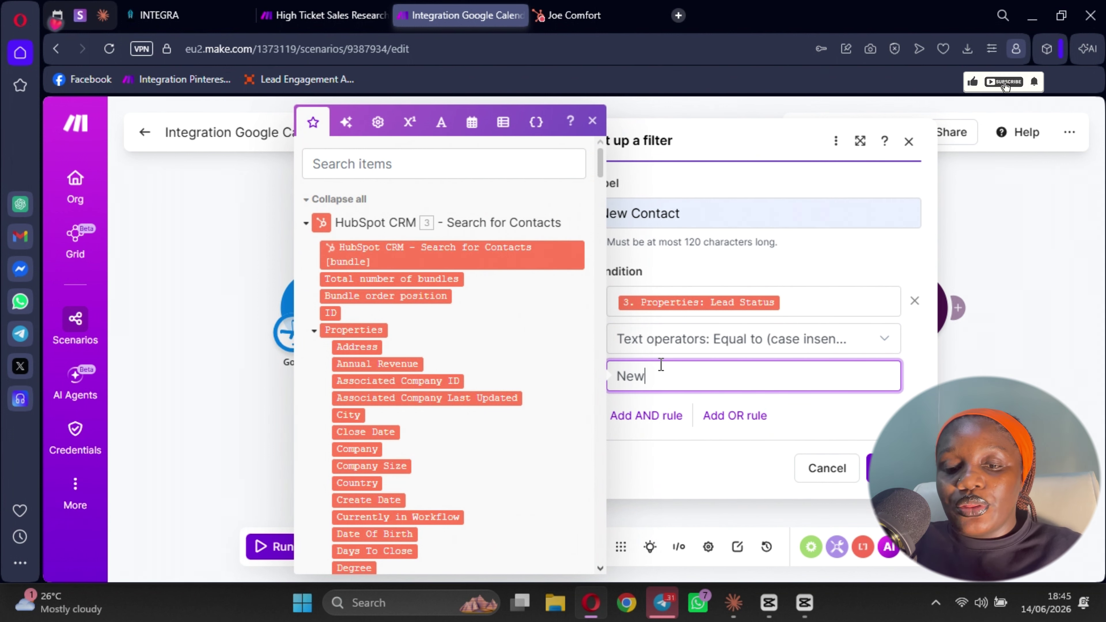
{"action": "key", "text": "Escape"}
{"action": "left_click", "coordinate": [870, 462]}
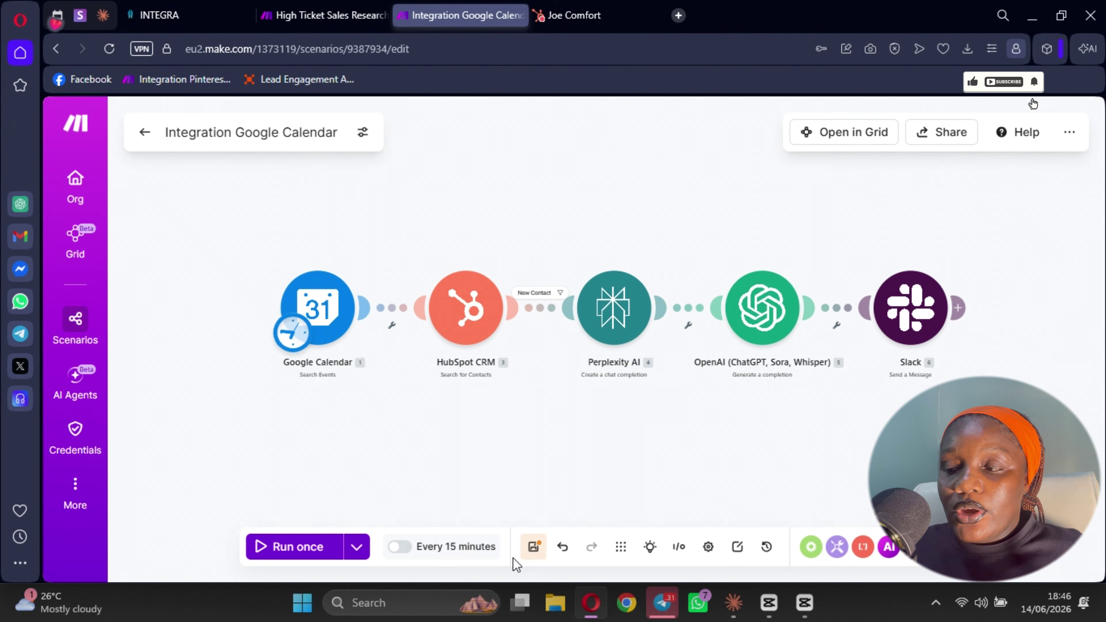
- Save the scenario containing the New Contact filter
{"action": "left_click", "coordinate": [531, 550]}
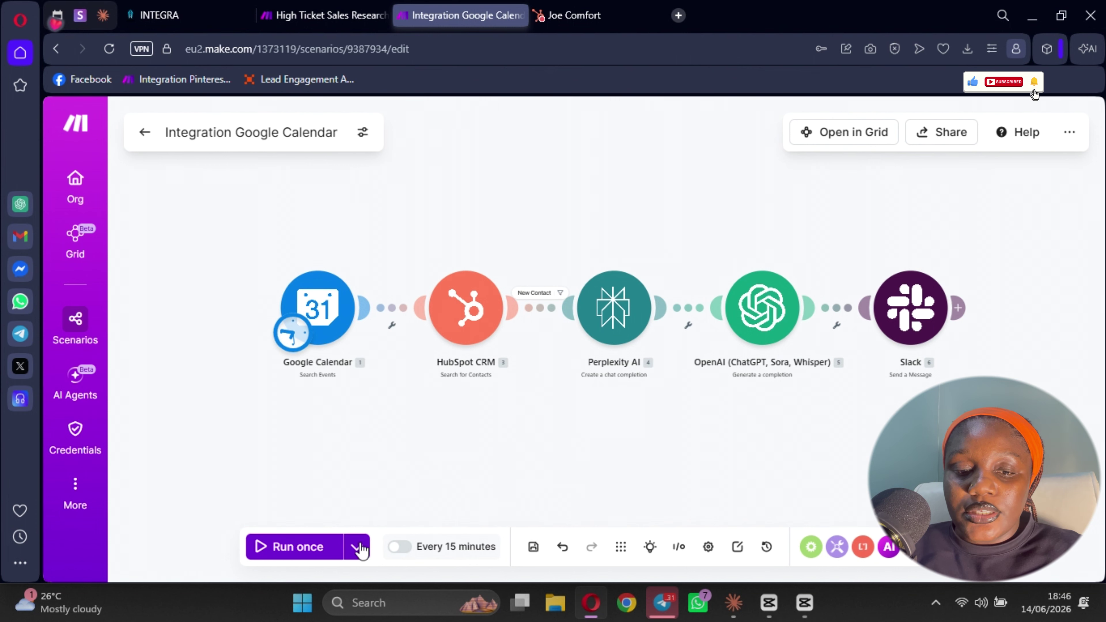
- Test-run the scenario and check HubSpot CRM's output, which found no contacts
{"action": "left_click", "coordinate": [296, 548]}
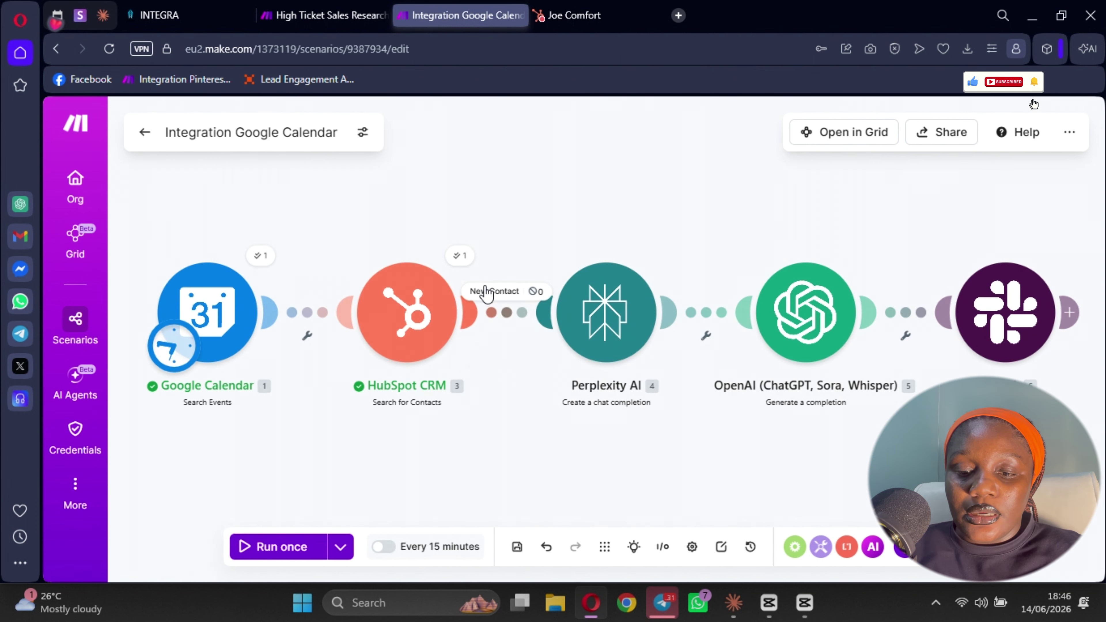
{"action": "left_click", "coordinate": [460, 256]}
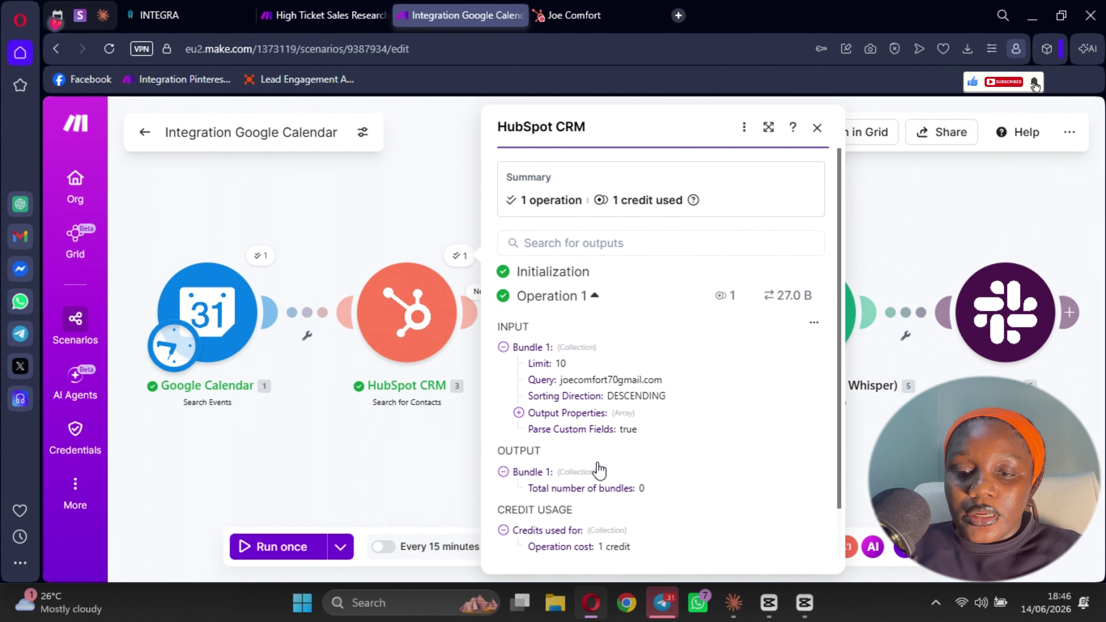
{"action": "scroll", "coordinate": [597, 471], "scroll_direction": "down", "scroll_amount": 1}
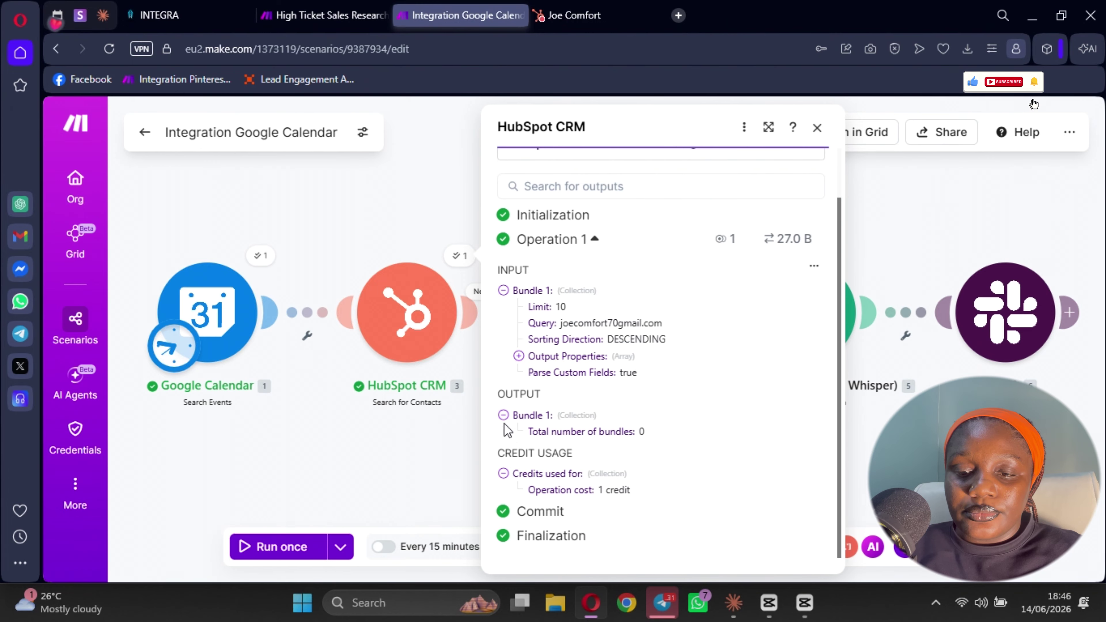
{"action": "left_click", "coordinate": [410, 325]}
- Add the missing @ to the HubSpot CRM query e-mail and save the module
{"action": "left_click", "coordinate": [409, 324]}
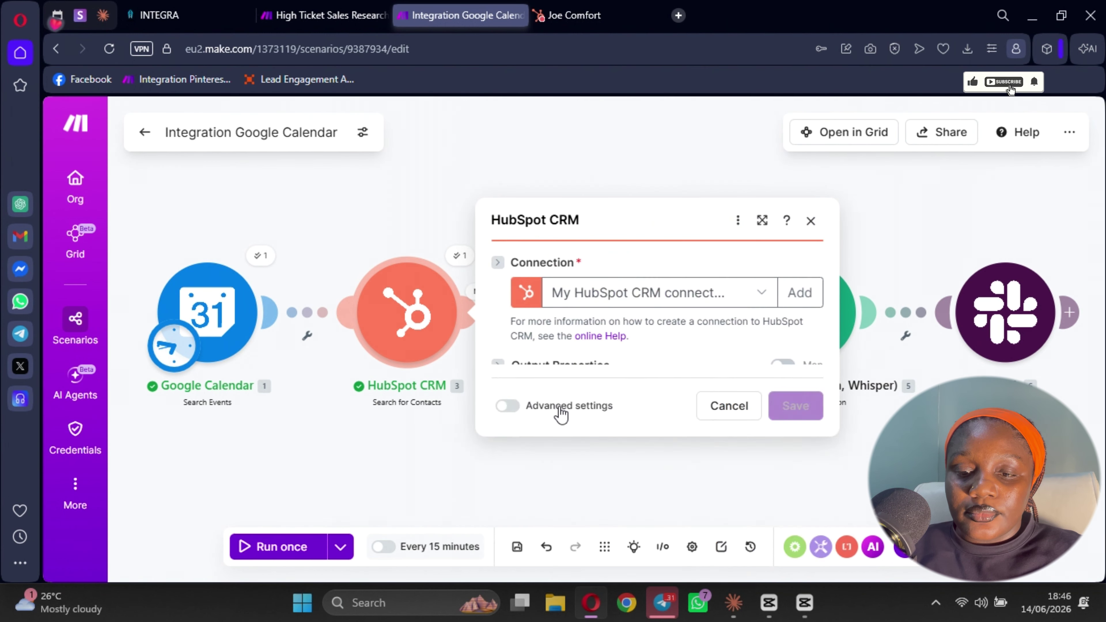
{"action": "scroll", "coordinate": [656, 383], "scroll_direction": "down", "scroll_amount": 1}
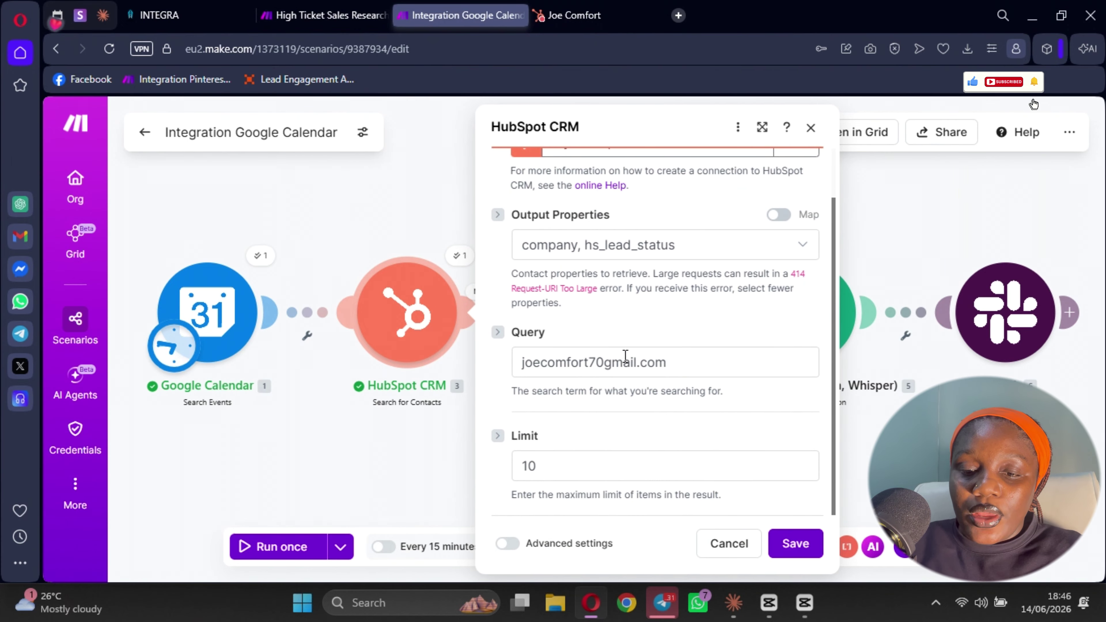
{"action": "left_click", "coordinate": [608, 361]}
{"action": "type", "text": "@"}
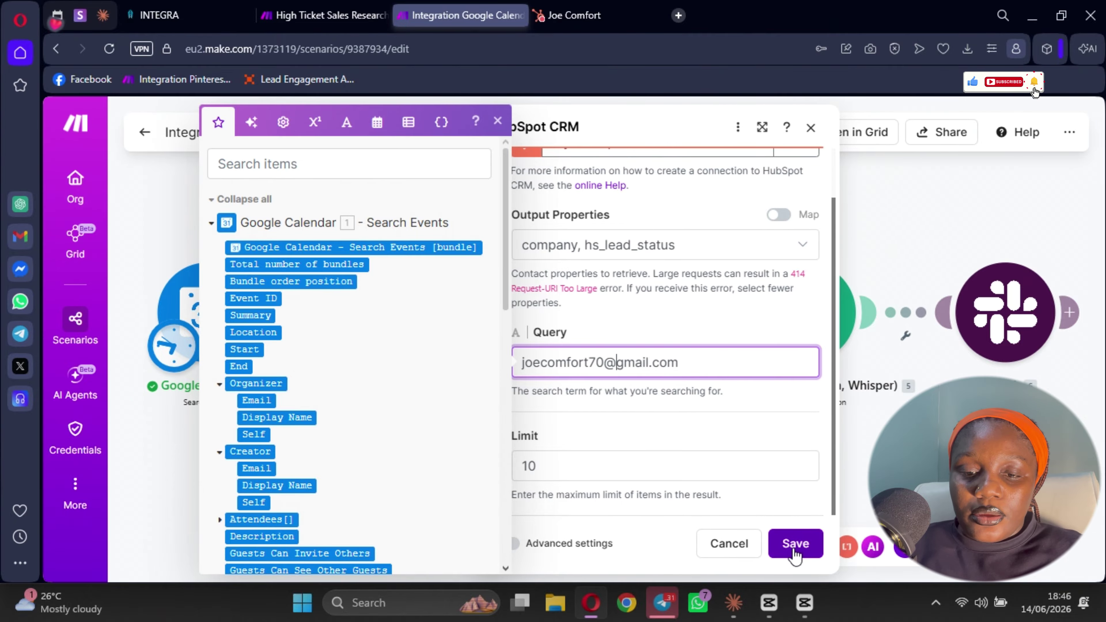
{"action": "left_click", "coordinate": [796, 544]}
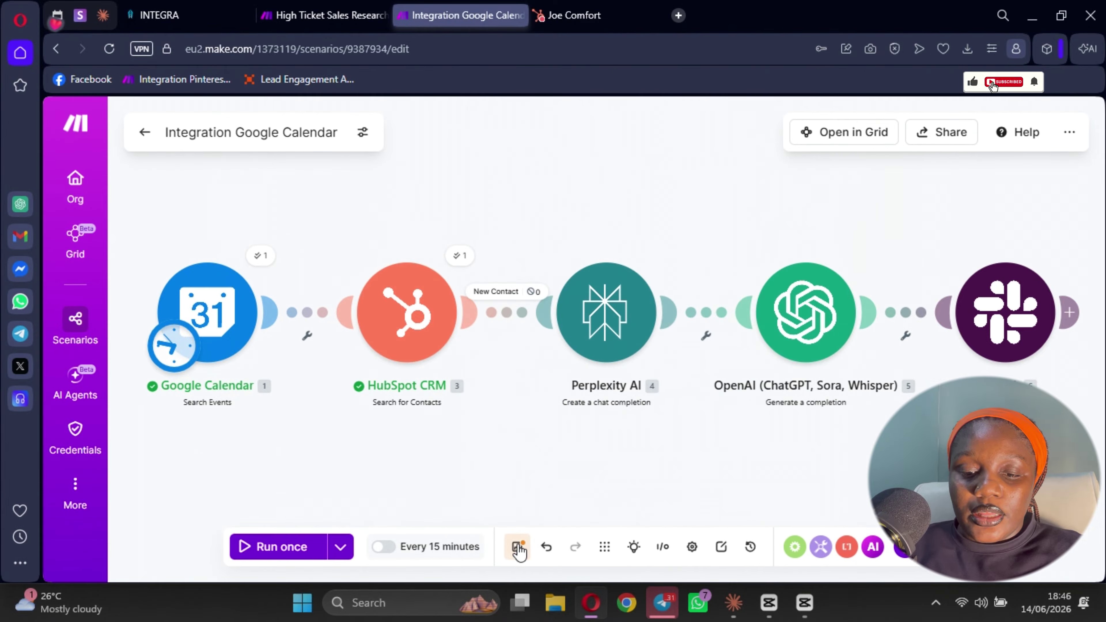
- Rerun the scenario and open the Slack module's sent message text
{"action": "left_click", "coordinate": [273, 549]}
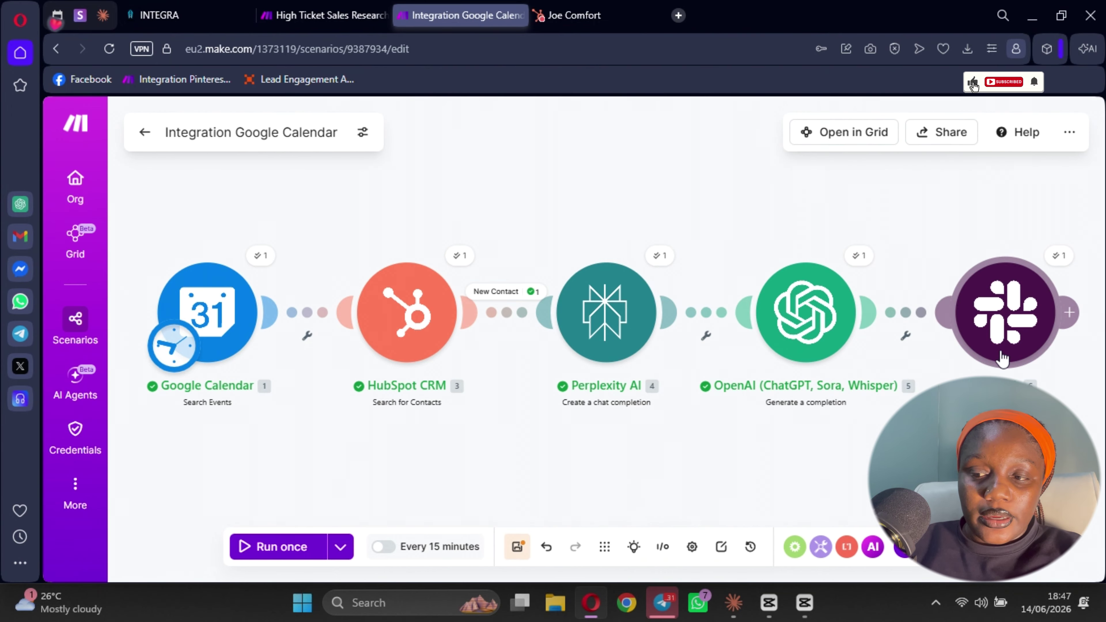
{"action": "left_click_drag", "start_coordinate": [871, 448], "coordinate": [629, 409]}
{"action": "left_click", "coordinate": [818, 218]}
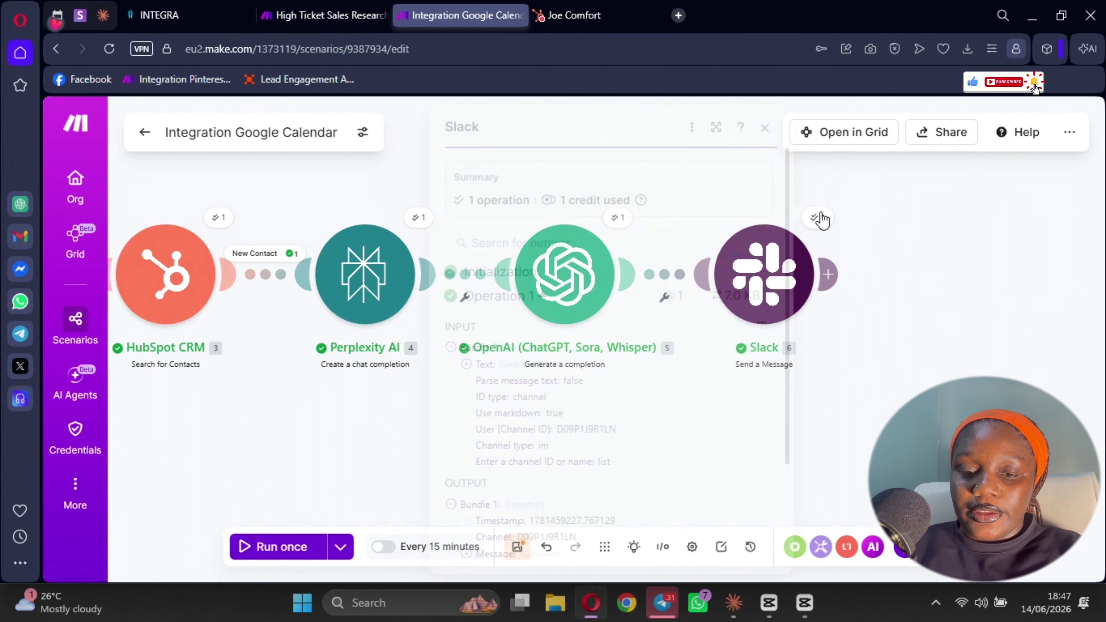
{"action": "scroll", "coordinate": [610, 405], "scroll_direction": "down", "scroll_amount": 2}
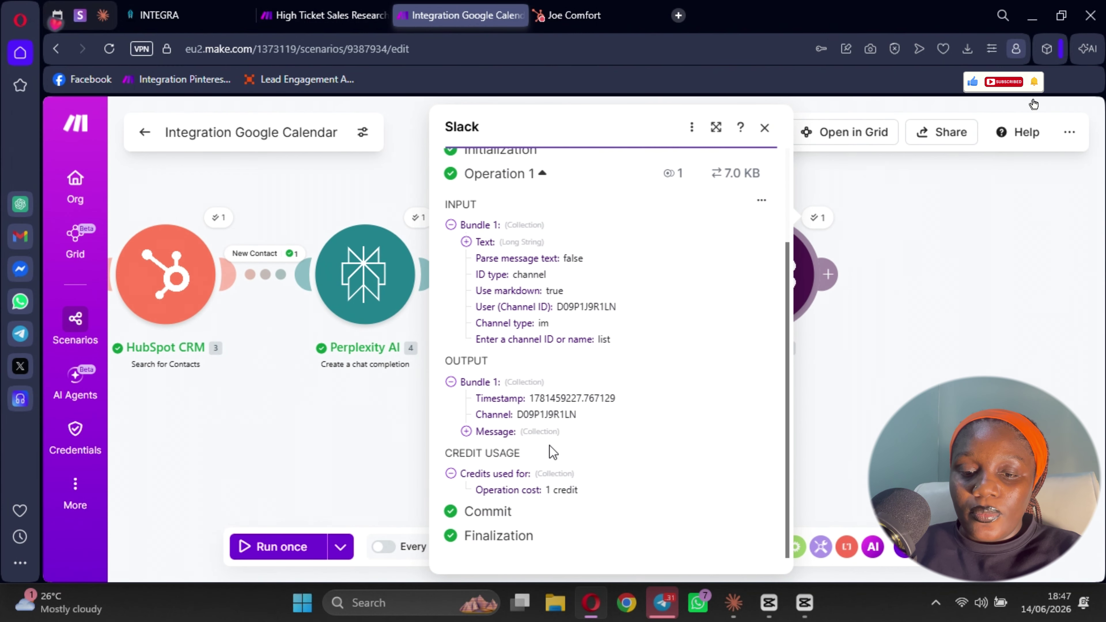
{"action": "left_click", "coordinate": [466, 431]}
{"action": "scroll", "coordinate": [484, 406], "scroll_direction": "down", "scroll_amount": 3}
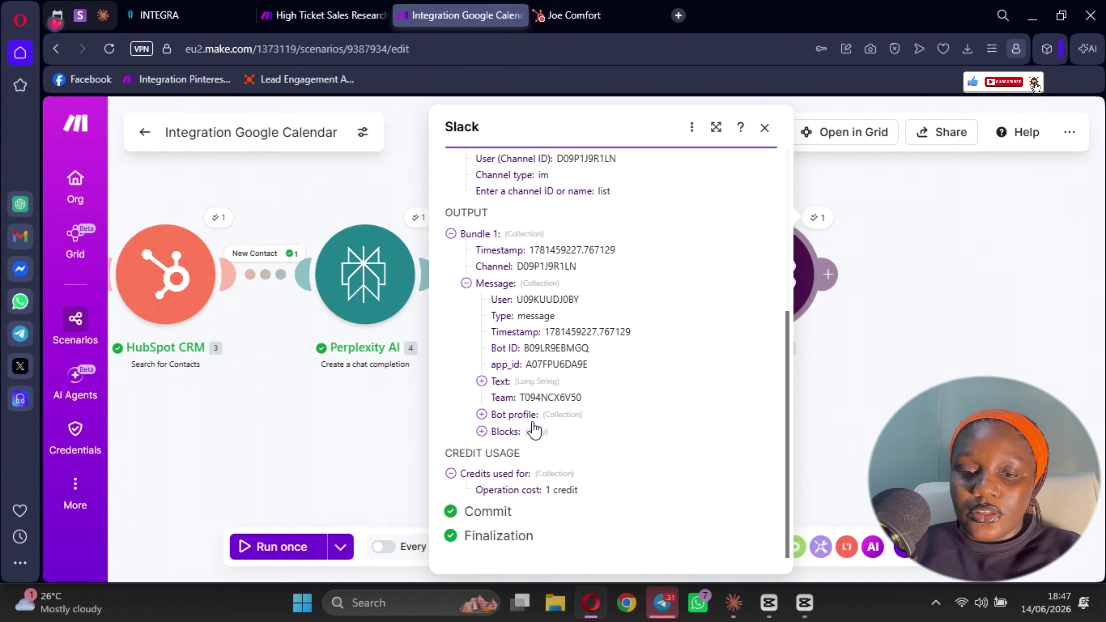
{"action": "left_click", "coordinate": [481, 381]}
- Read the UBA Group sales profile with pain points and coaching fit, then close the panel
{"action": "scroll", "coordinate": [501, 283], "scroll_direction": "down", "scroll_amount": 3}
{"action": "scroll", "coordinate": [514, 266], "scroll_direction": "up", "scroll_amount": 2}
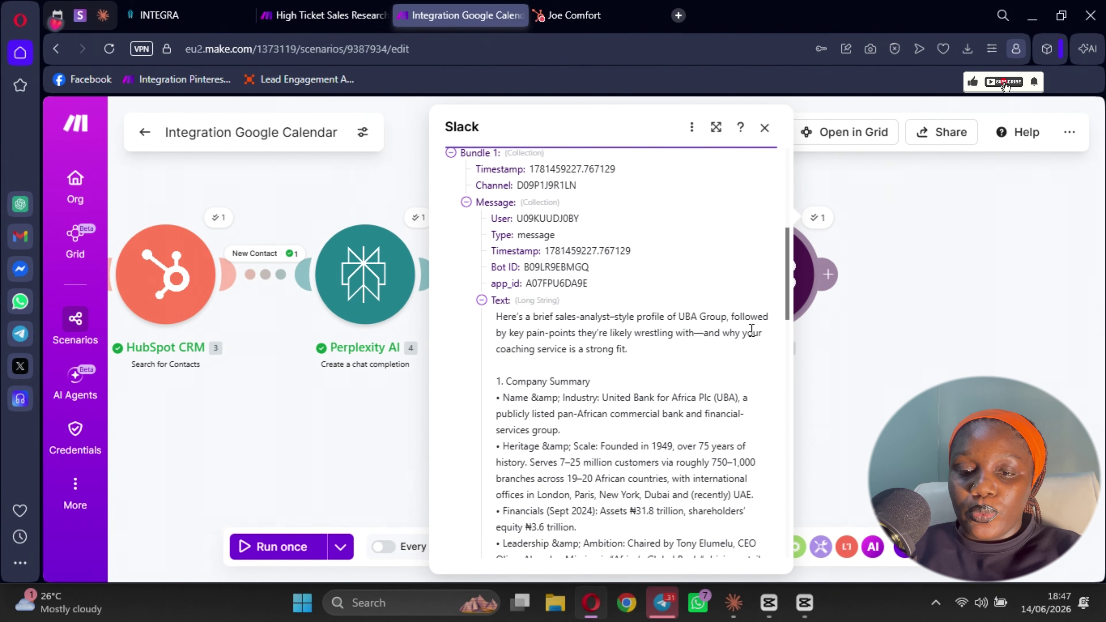
{"action": "scroll", "coordinate": [645, 344], "scroll_direction": "down", "scroll_amount": 2}
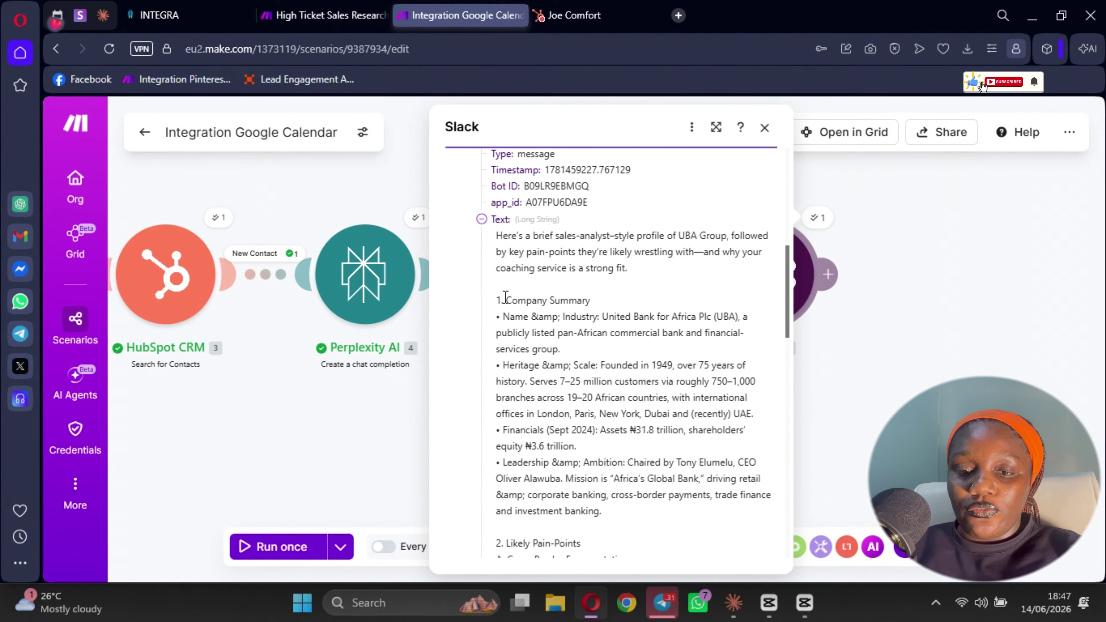
{"action": "scroll", "coordinate": [544, 262], "scroll_direction": "down", "scroll_amount": 1}
{"action": "scroll", "coordinate": [545, 262], "scroll_direction": "down", "scroll_amount": 3}
{"action": "scroll", "coordinate": [673, 257], "scroll_direction": "down", "scroll_amount": 13}
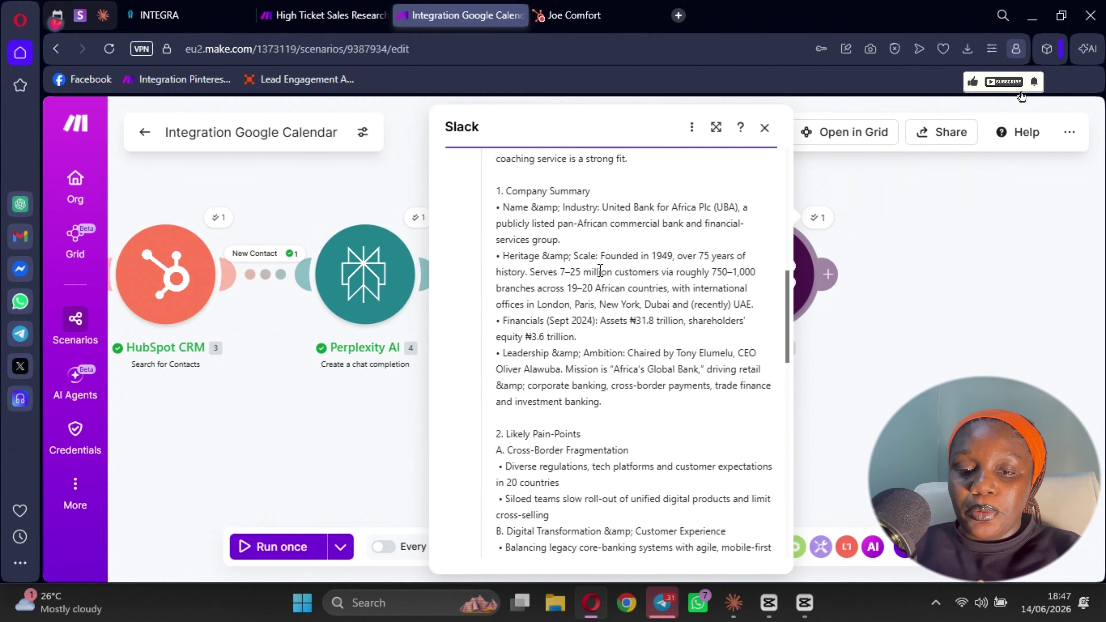
{"action": "scroll", "coordinate": [498, 385], "scroll_direction": "down", "scroll_amount": 4}
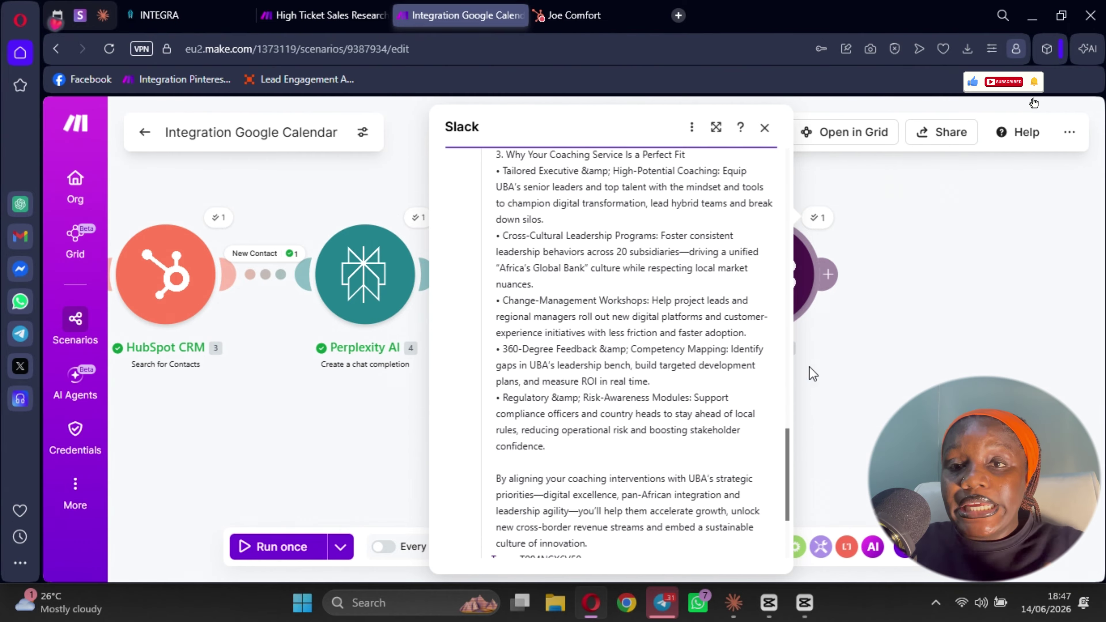
{"action": "left_click", "coordinate": [828, 435]}
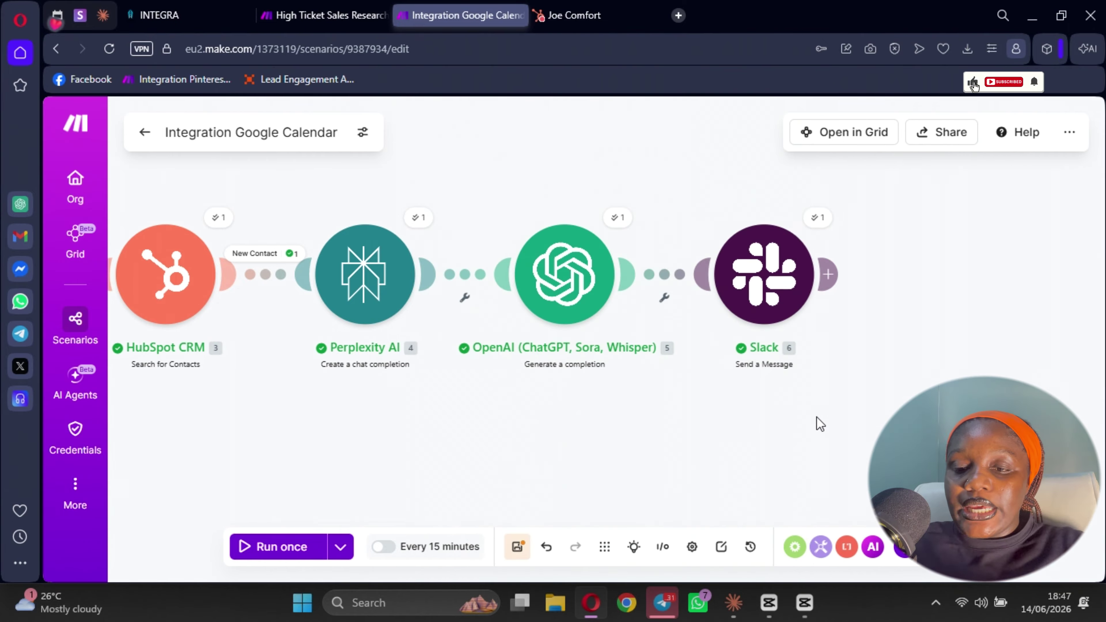